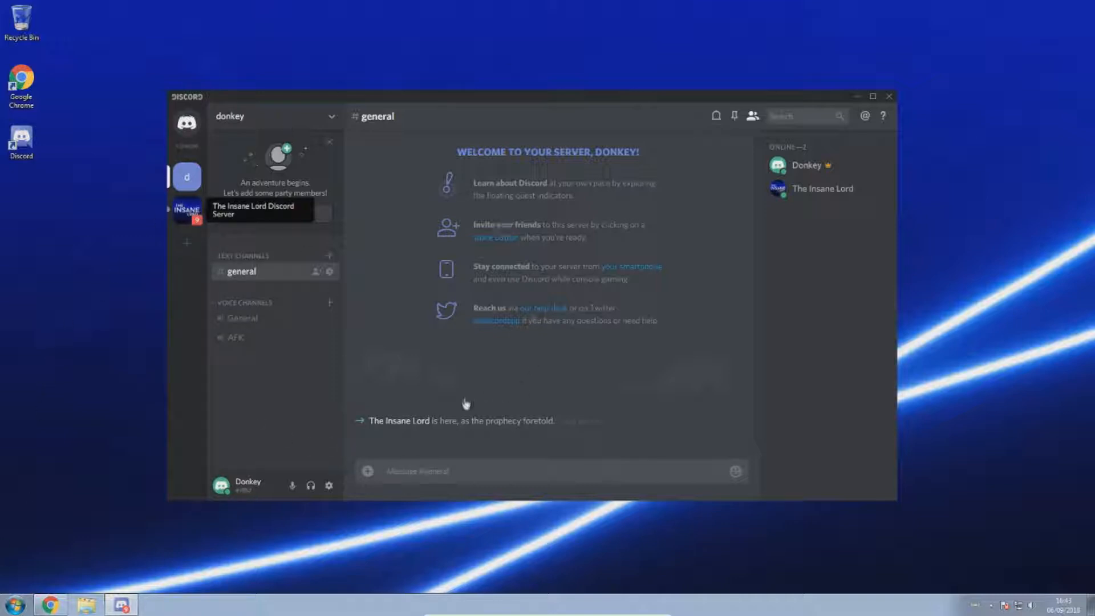
# Switch to The Insane Lord Discord Server and mark its stream-chat channel as read
pyautogui.click(186, 210)
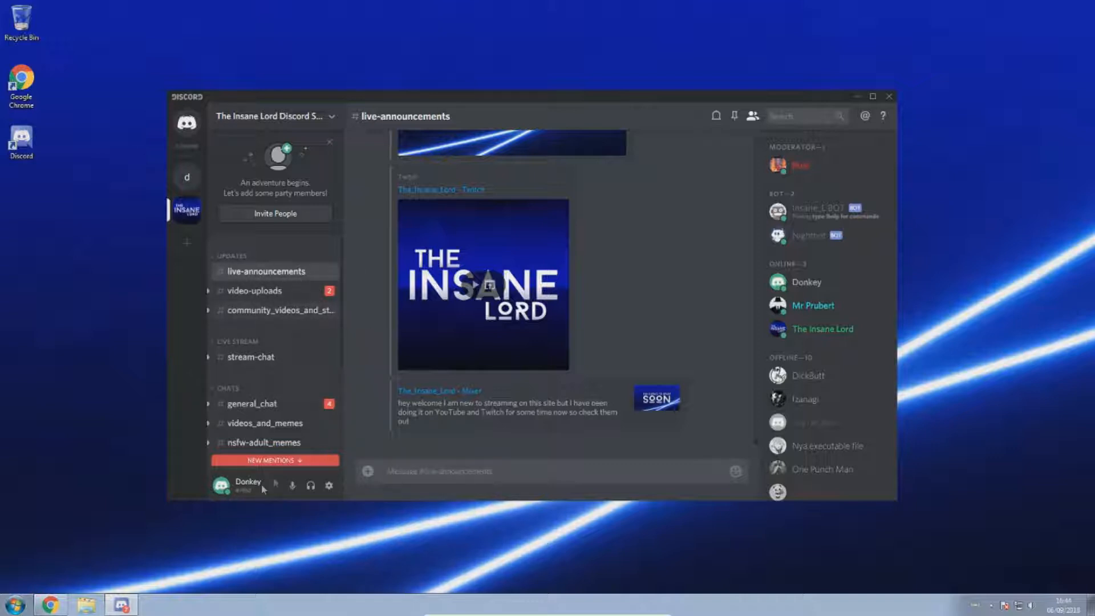
pyautogui.rightClick(270, 359)
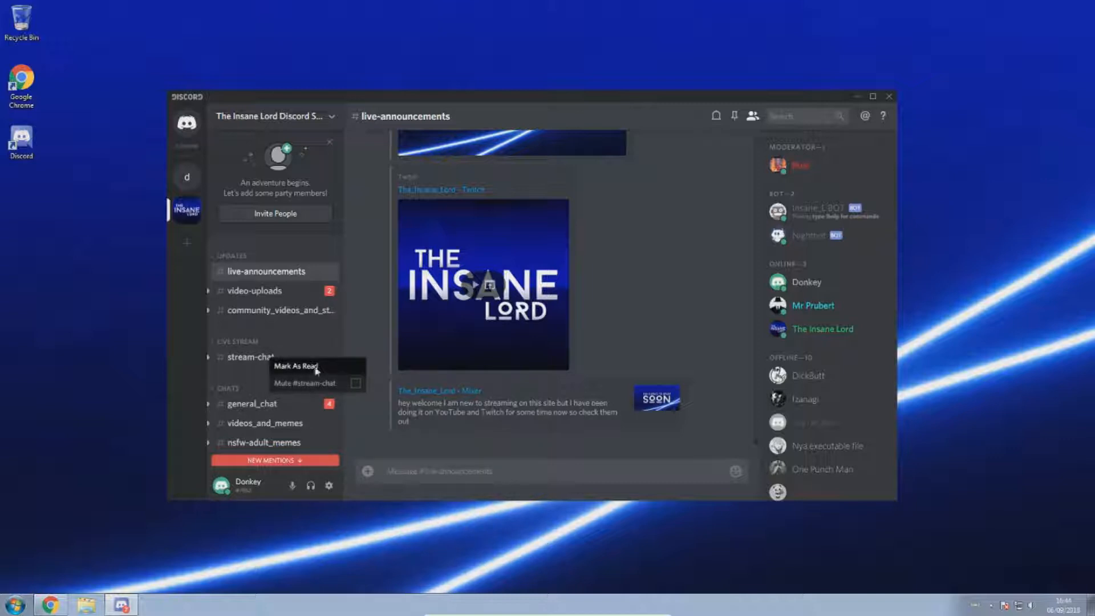
pyautogui.click(315, 368)
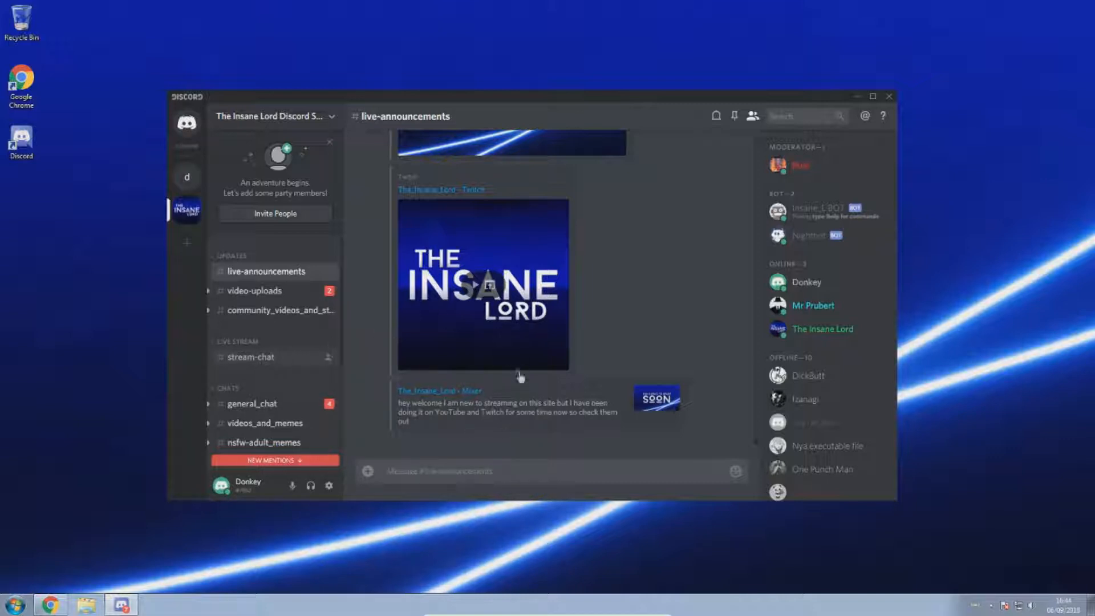
# Look through the stream-chat, community_videos_and_streams and self-promo channels of The Insane Lord Discord Server
pyautogui.click(305, 358)
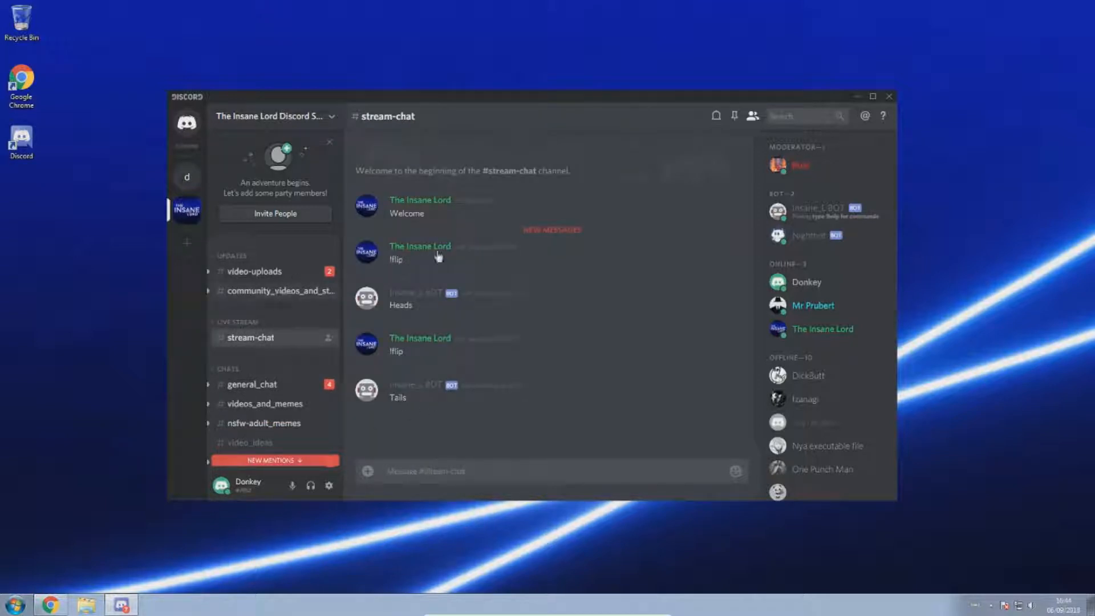
pyautogui.click(319, 291)
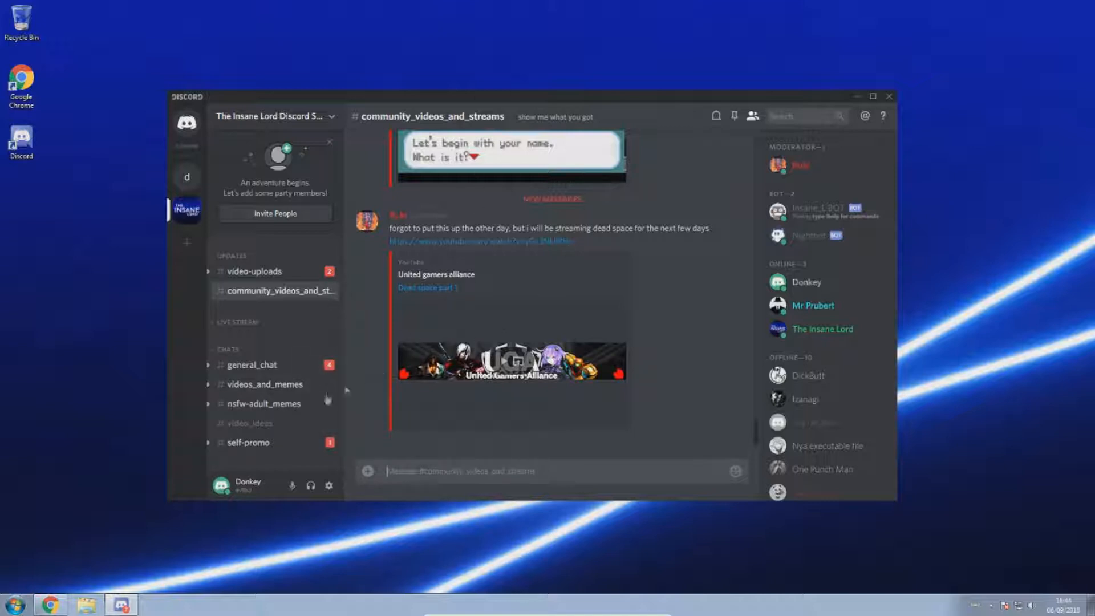
pyautogui.click(285, 443)
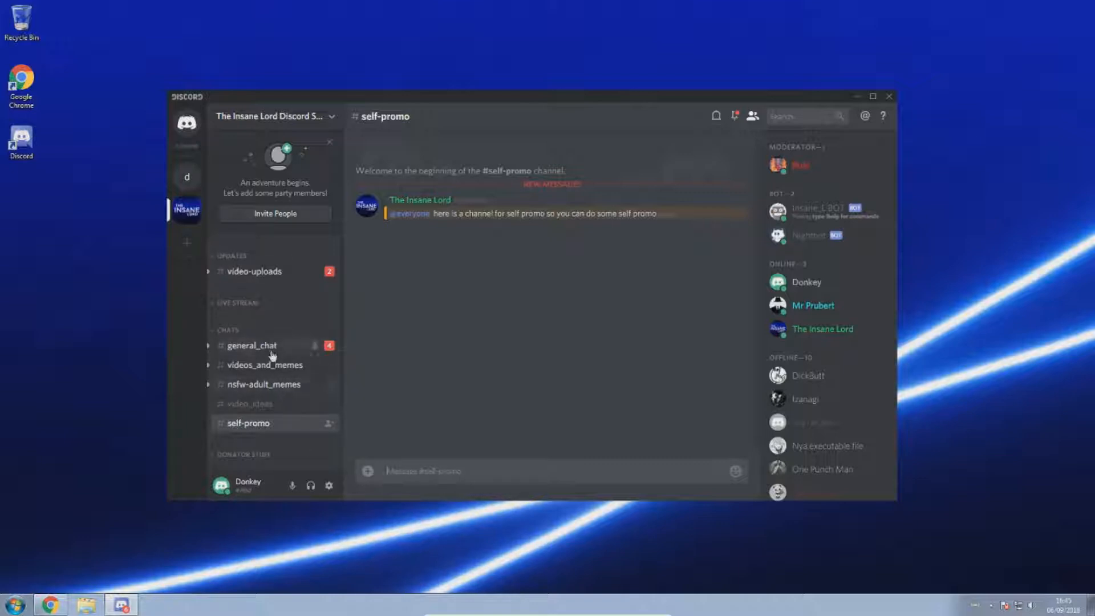
pyautogui.rightClick(196, 216)
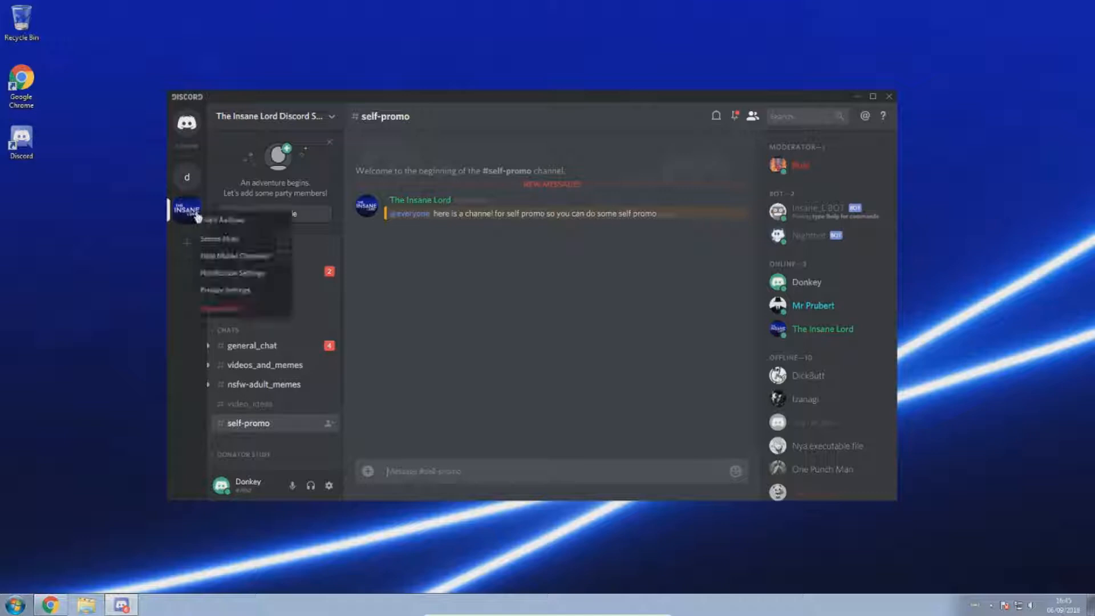
pyautogui.click(354, 331)
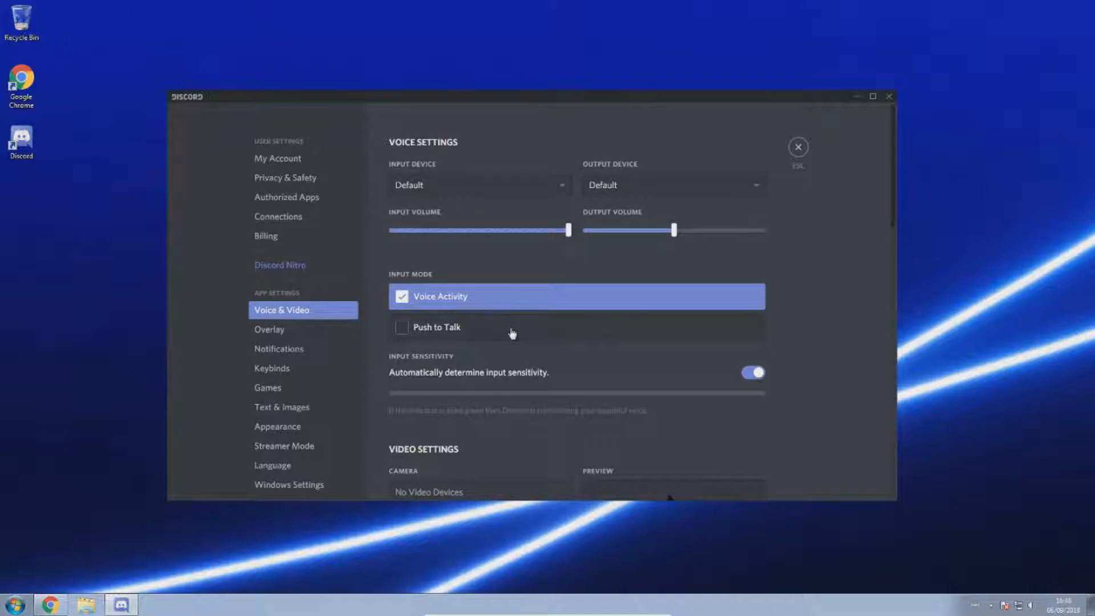
# Set the voice input mode to Push to Talk and postpone the Windows update restart
pyautogui.scroll(-1, 525, 405)
pyautogui.scroll(1, 566, 391)
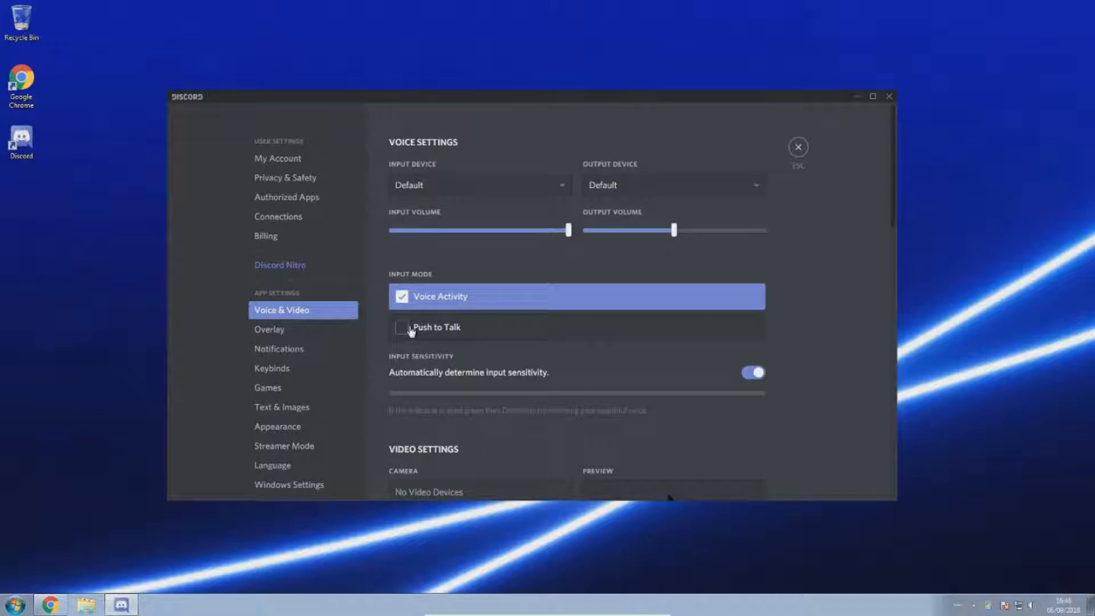
pyautogui.click(411, 330)
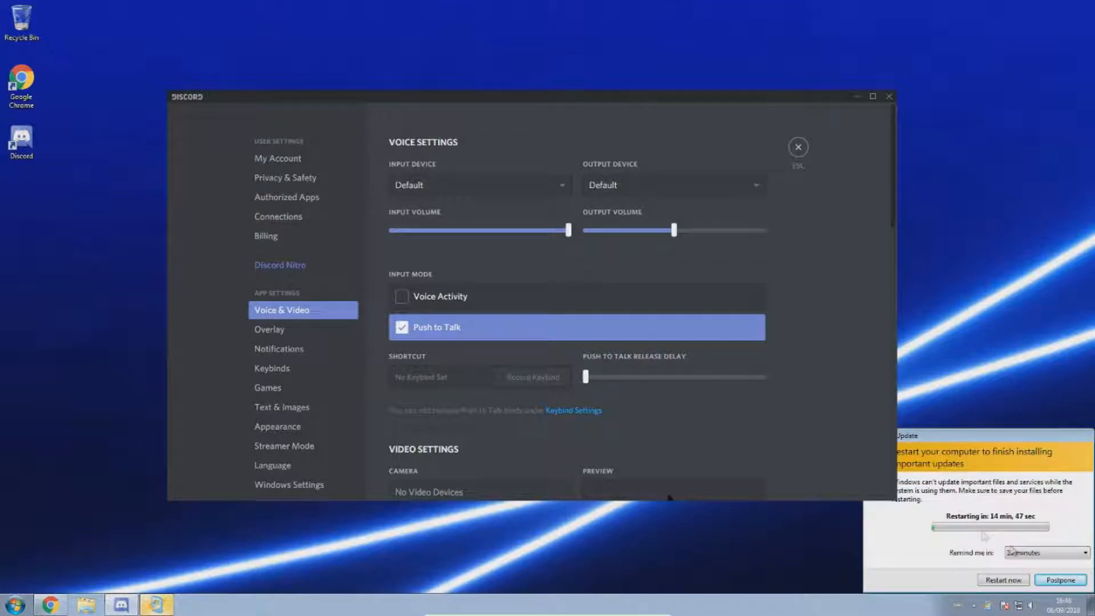
pyautogui.click(1062, 584)
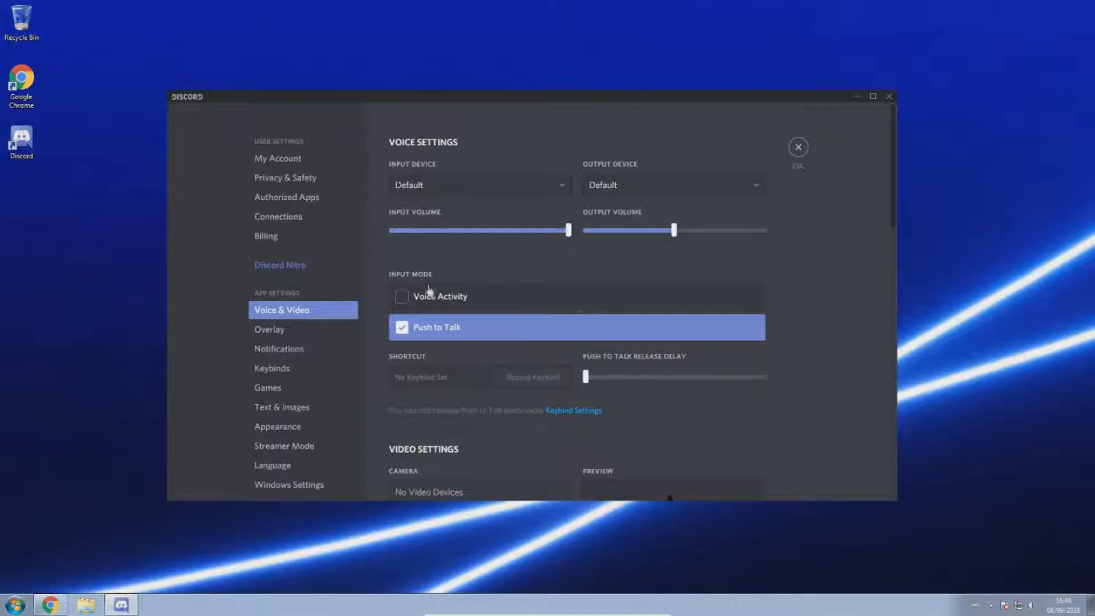
# Set the voice input mode back to Voice Activity and leave the user settings
pyautogui.click(456, 305)
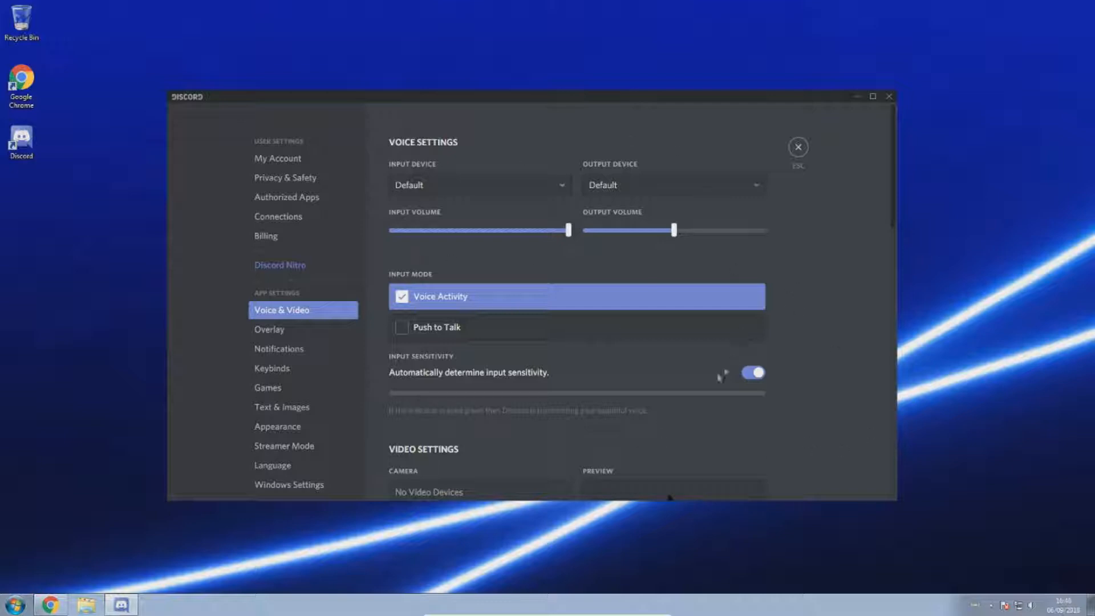
pyautogui.click(797, 147)
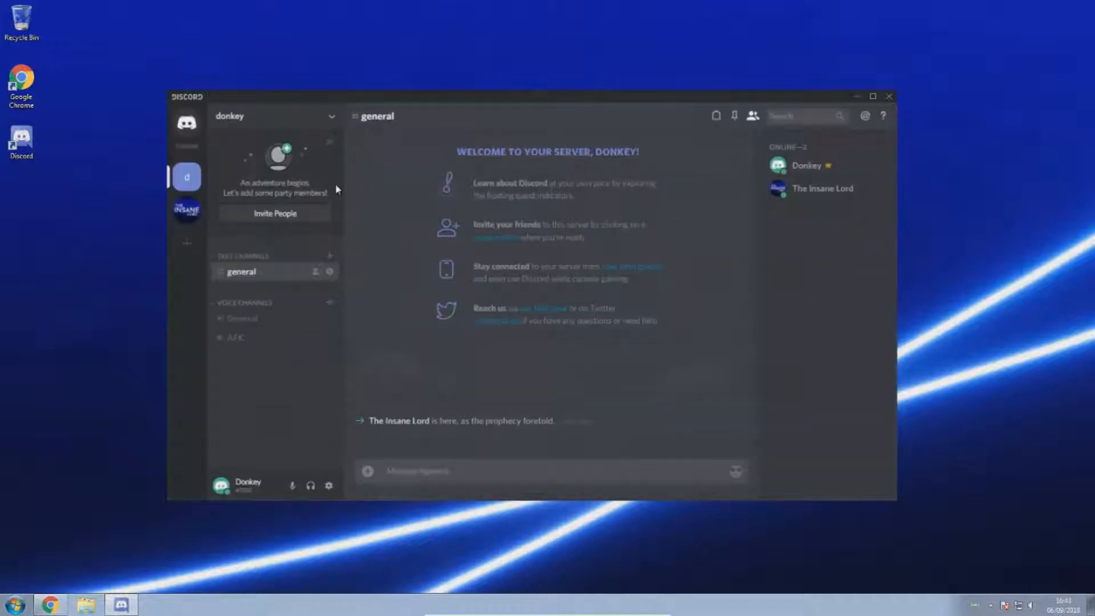
pyautogui.click(331, 116)
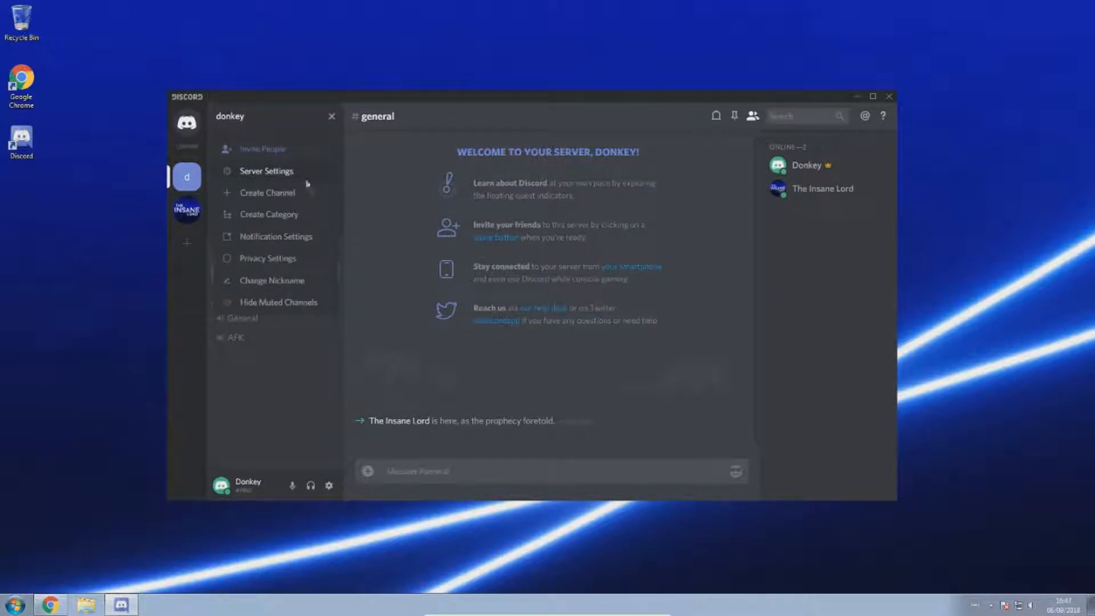
pyautogui.click(297, 173)
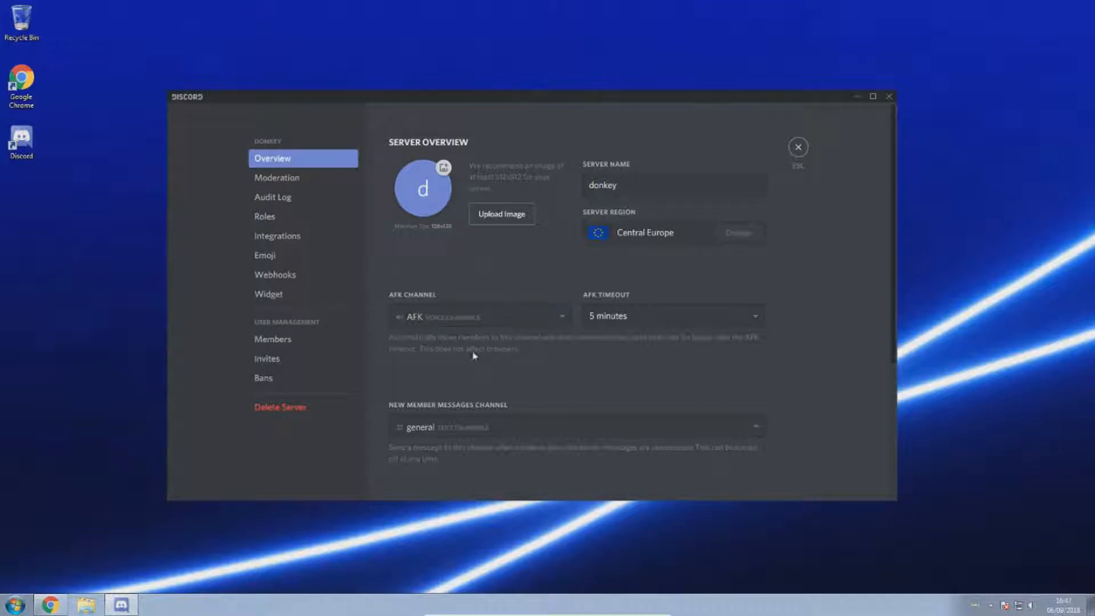
pyautogui.click(314, 215)
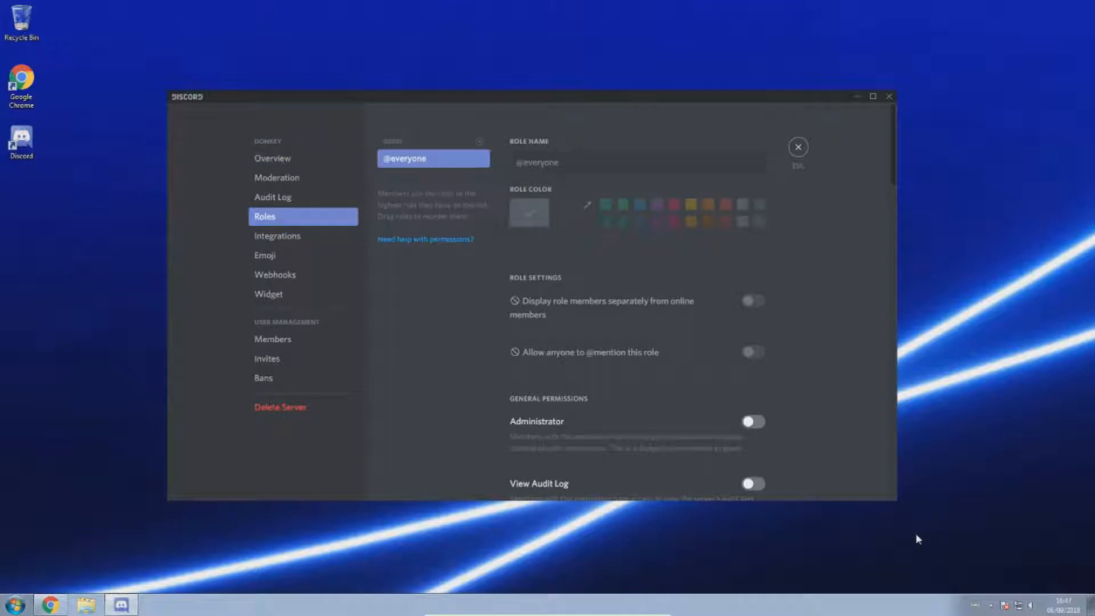
pyautogui.scroll(-2, 693, 226)
pyautogui.scroll(-2, 694, 226)
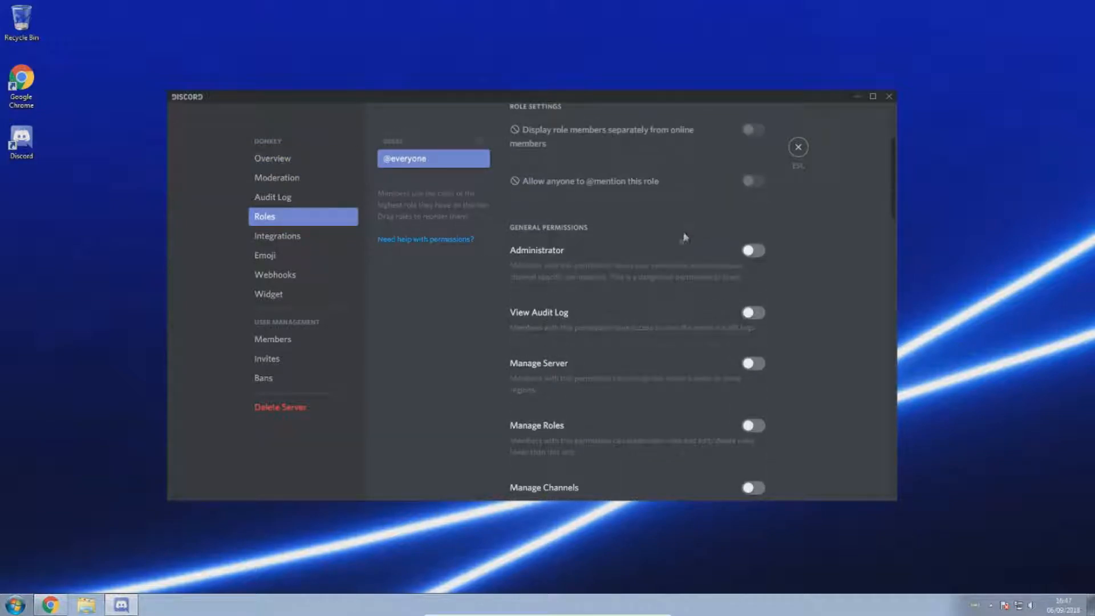
pyautogui.scroll(5, 685, 237)
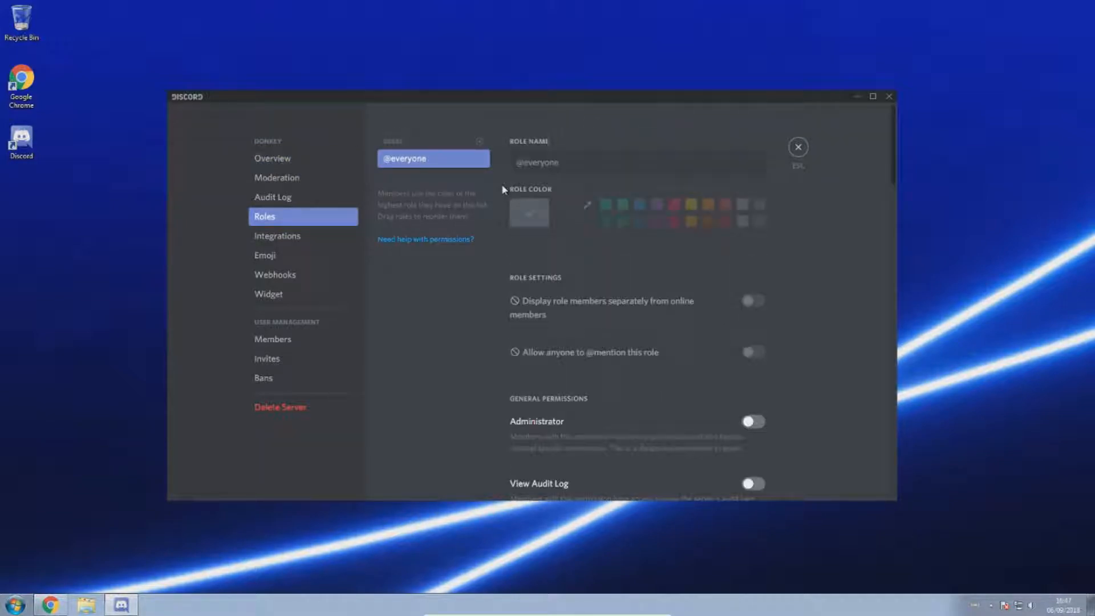
pyautogui.scroll(-10, 584, 168)
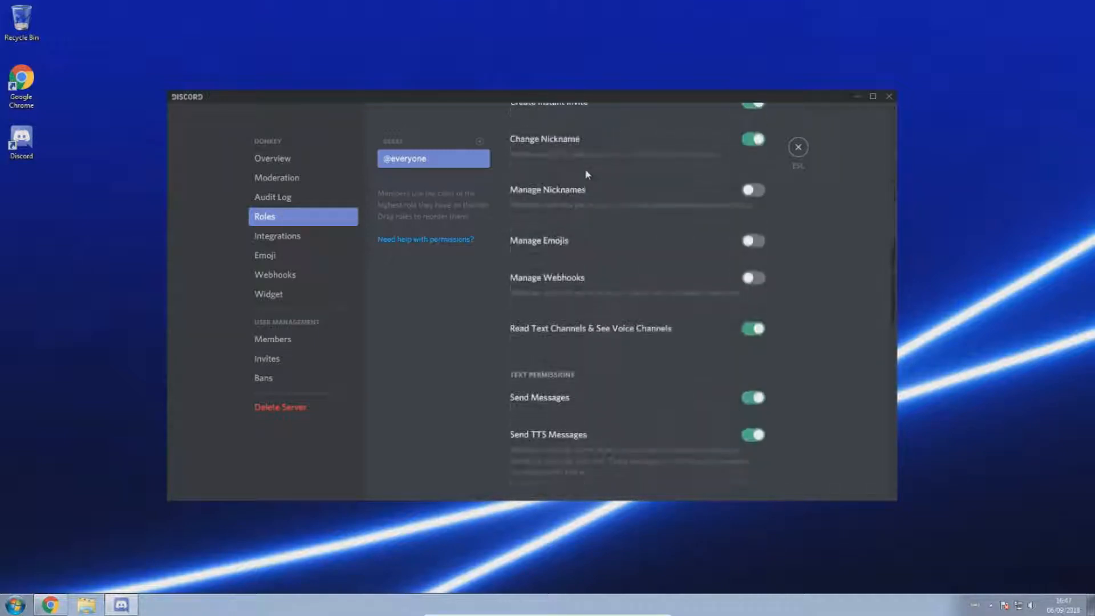
pyautogui.scroll(-10, 582, 180)
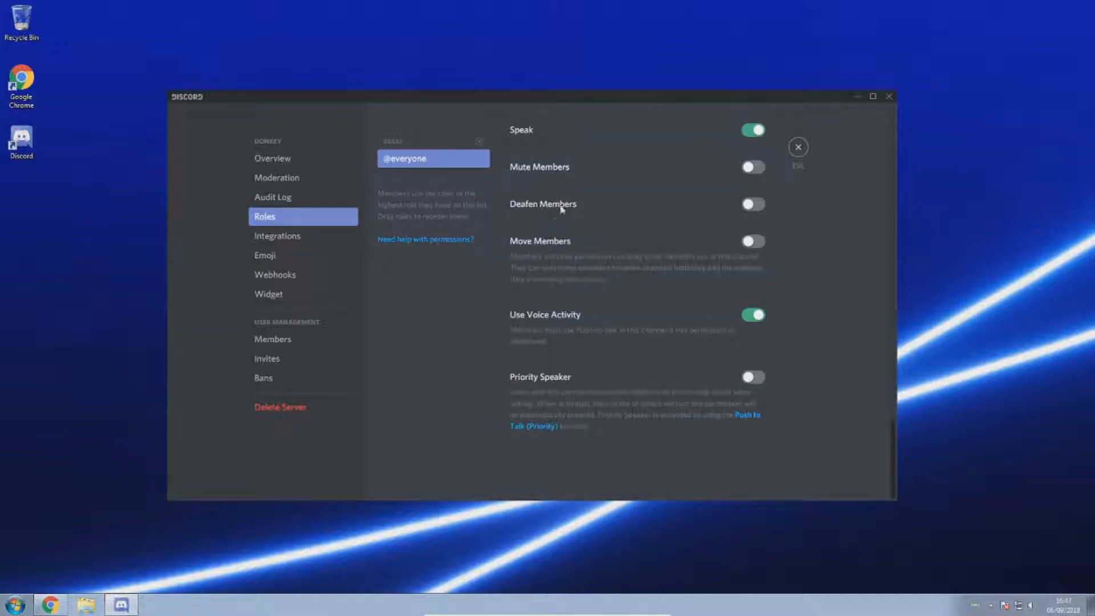
pyautogui.scroll(4, 616, 292)
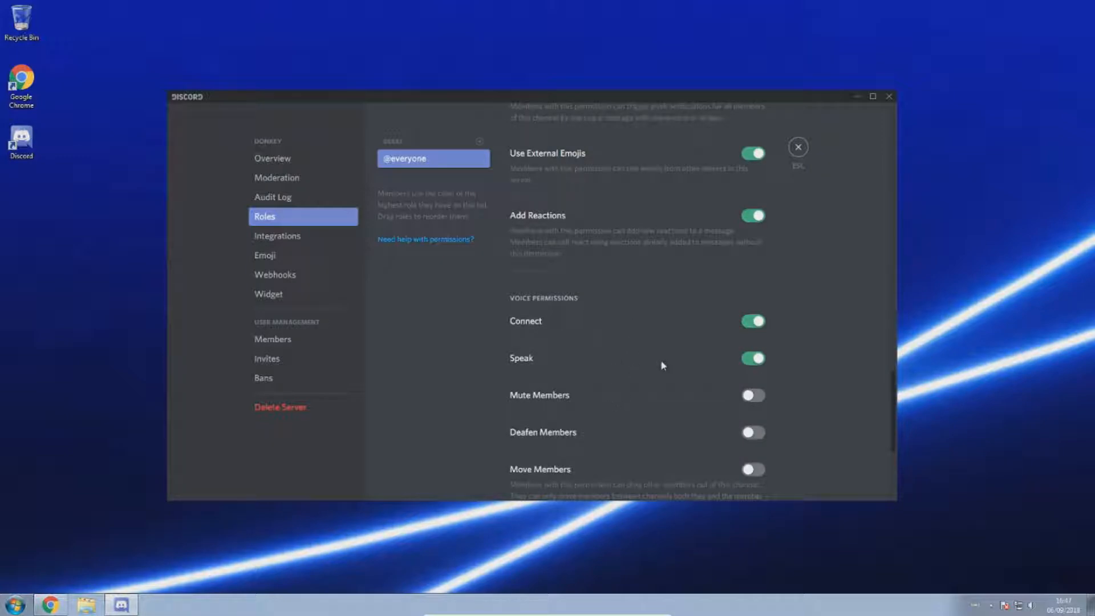
pyautogui.click(747, 360)
pyautogui.click(748, 326)
pyautogui.click(748, 325)
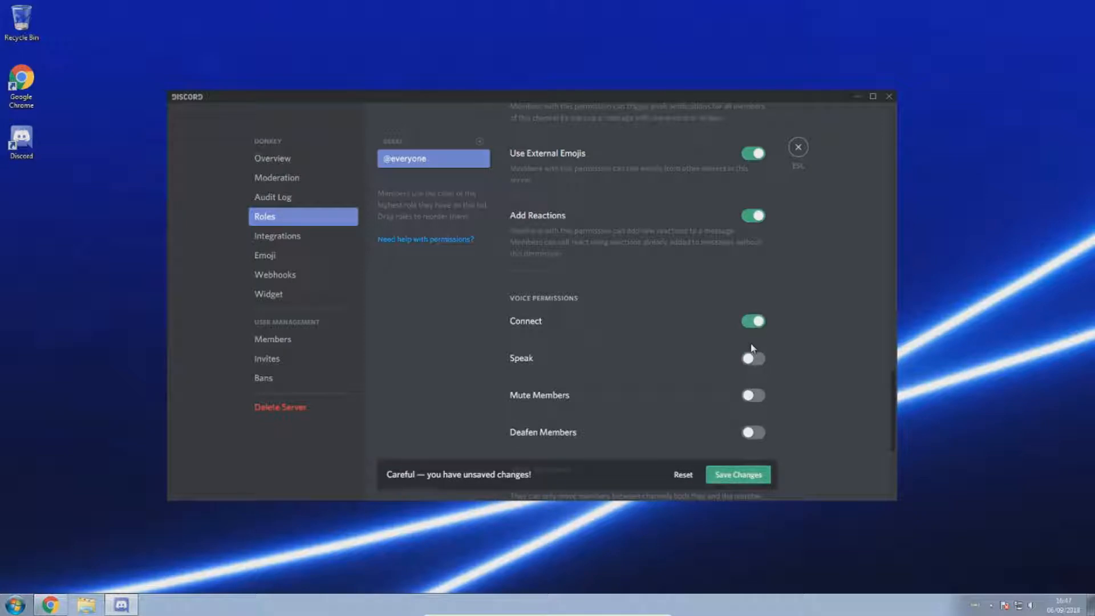
pyautogui.click(750, 355)
# Create a new role on the donkey server and name it Admin
pyautogui.scroll(-2, 703, 379)
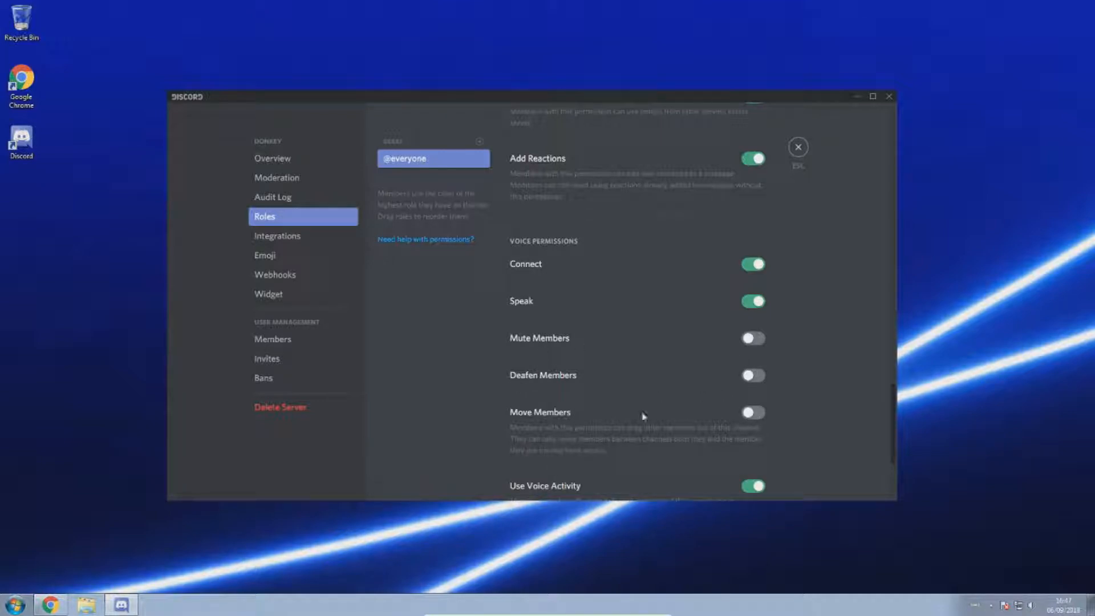
pyautogui.scroll(5, 690, 449)
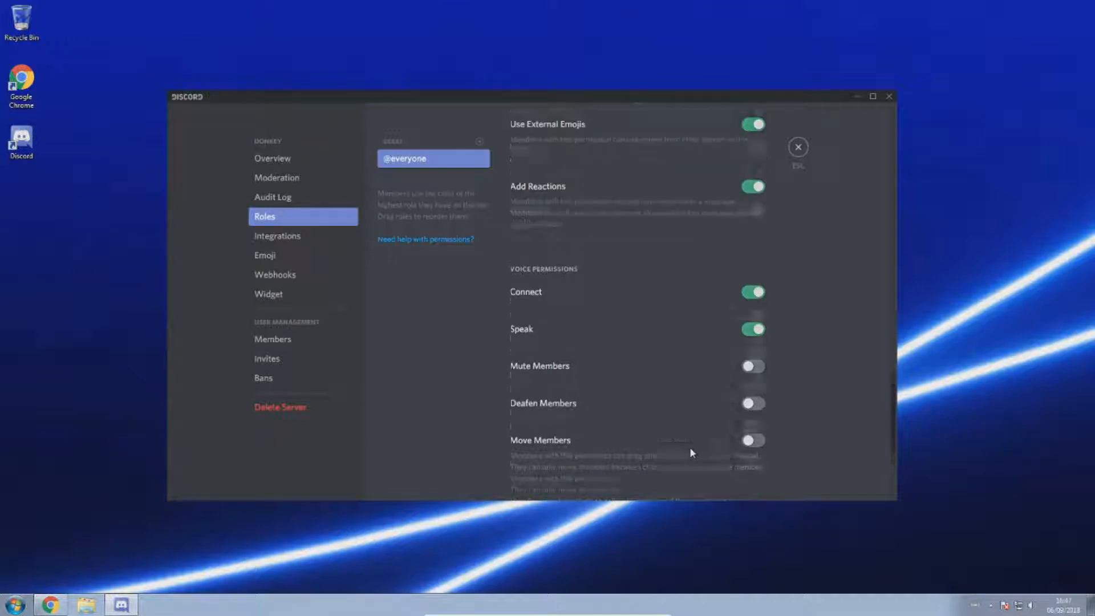
pyautogui.scroll(4, 690, 448)
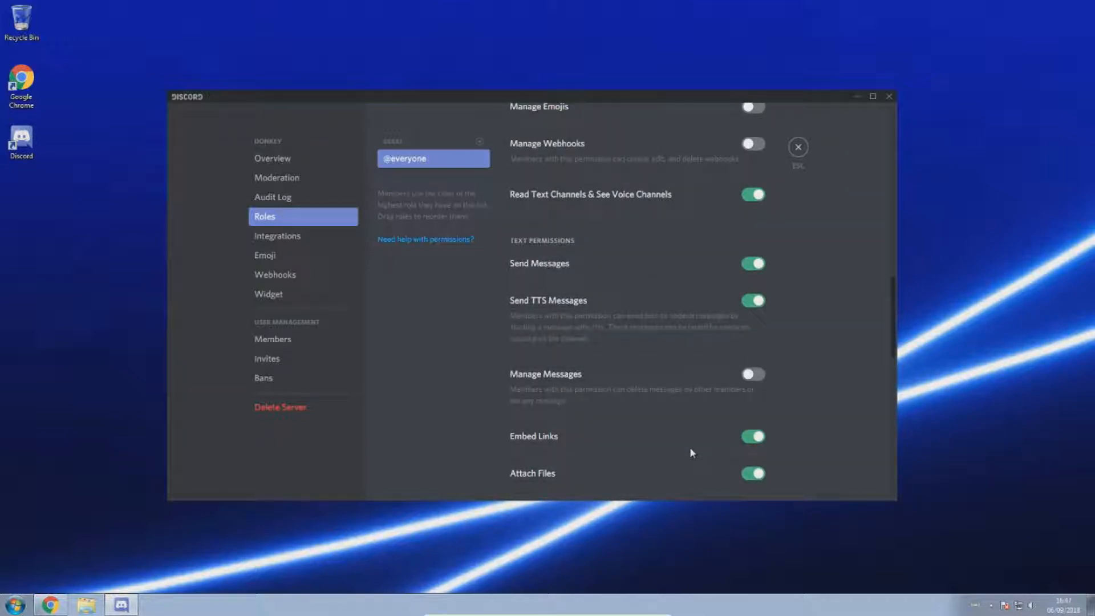
pyautogui.scroll(2, 691, 452)
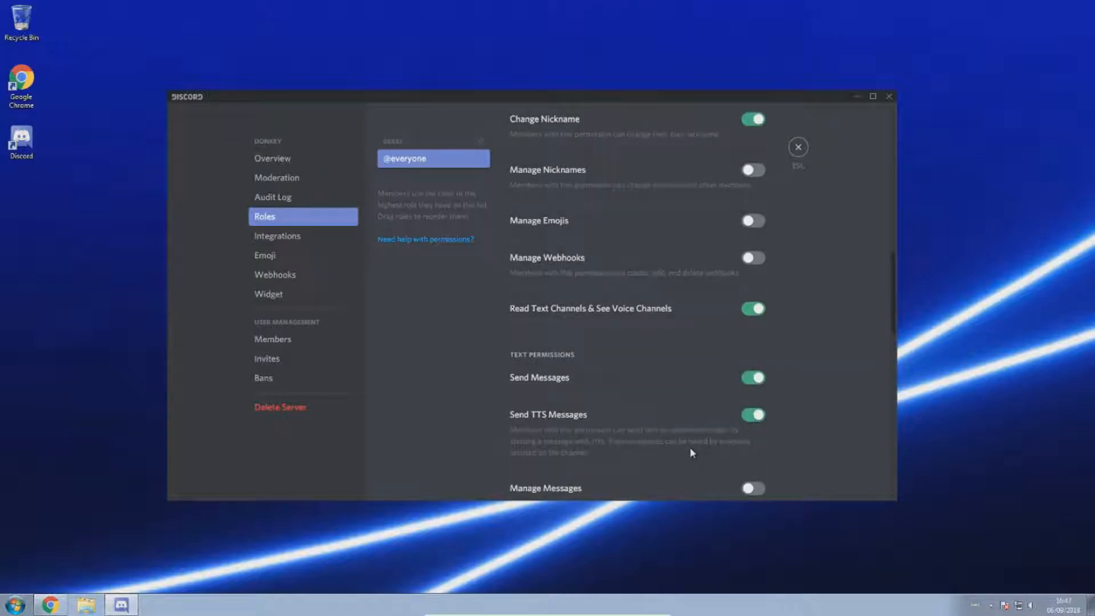
pyautogui.scroll(8, 692, 454)
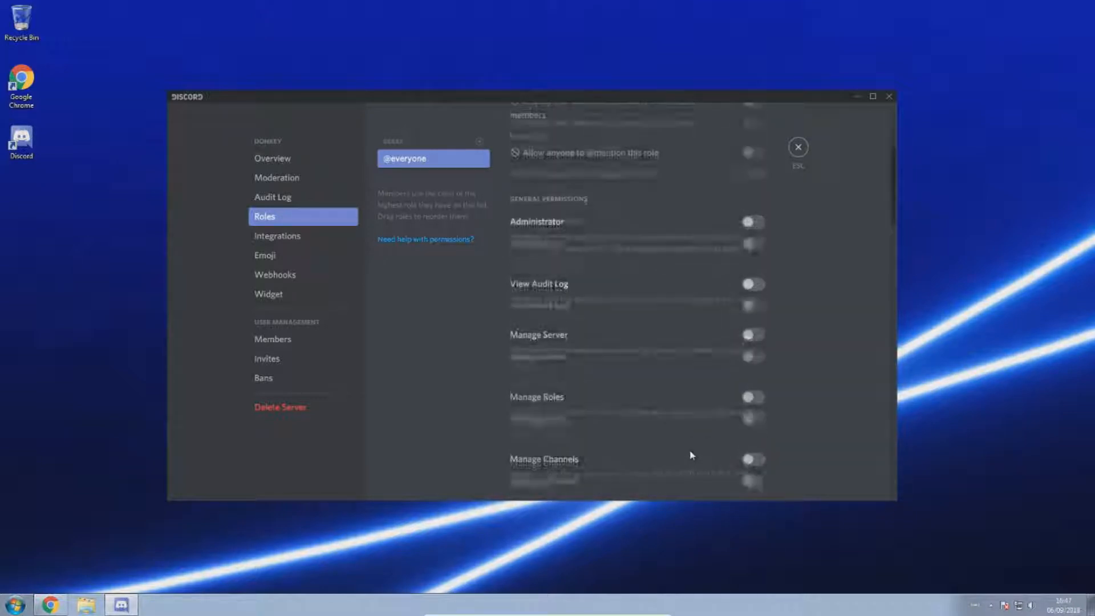
pyautogui.click(479, 143)
pyautogui.doubleClick(560, 165)
pyautogui.tripleClick(558, 167)
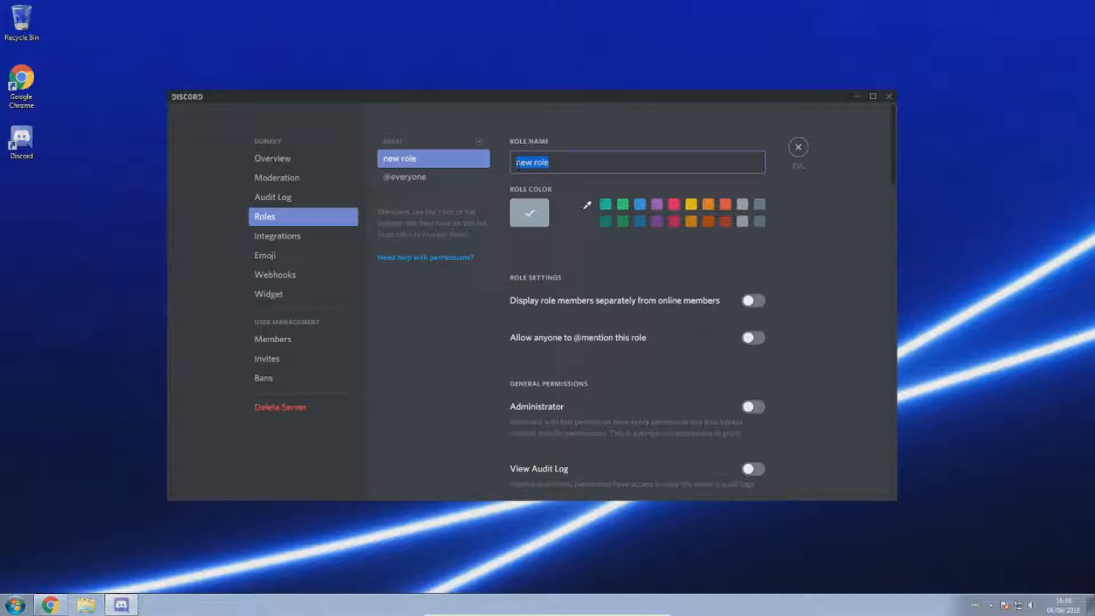
pyautogui.write('Admin')
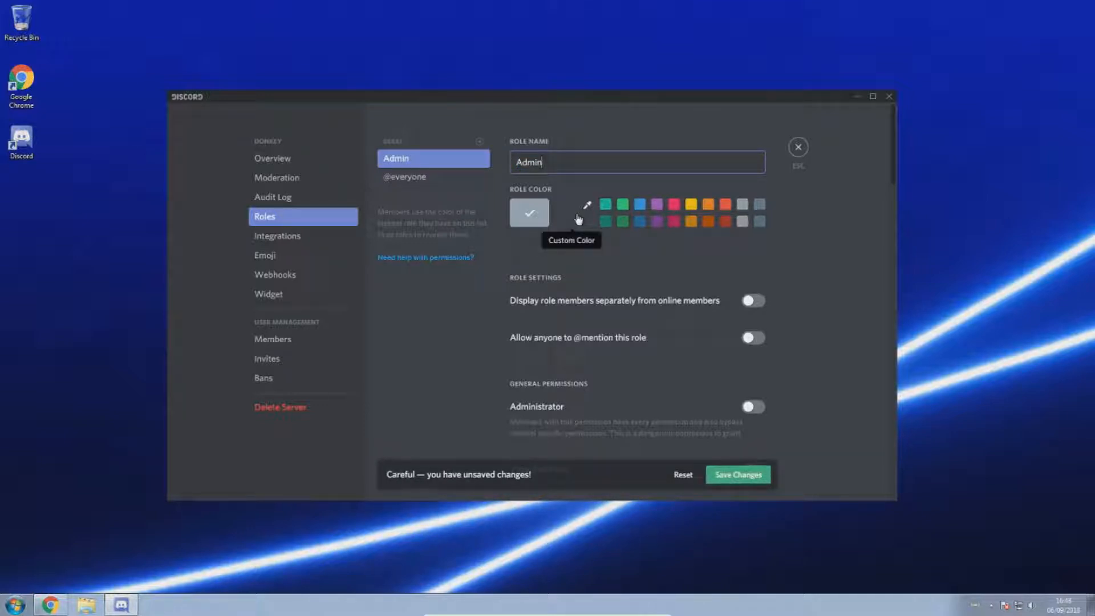
# Set the Admin role's color to the dark red preset
pyautogui.click(578, 219)
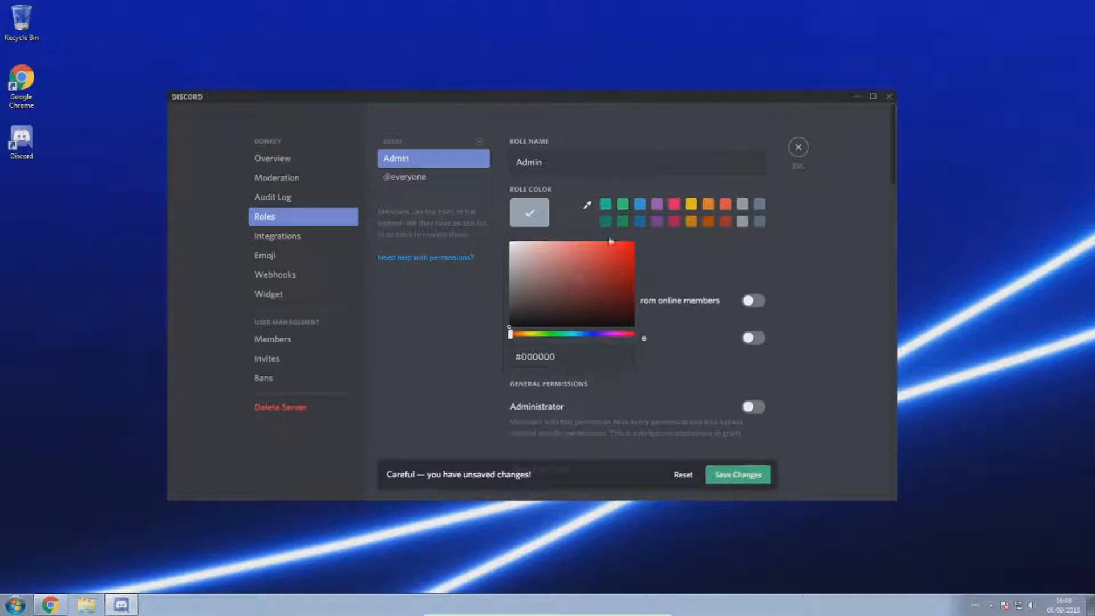
pyautogui.click(675, 251)
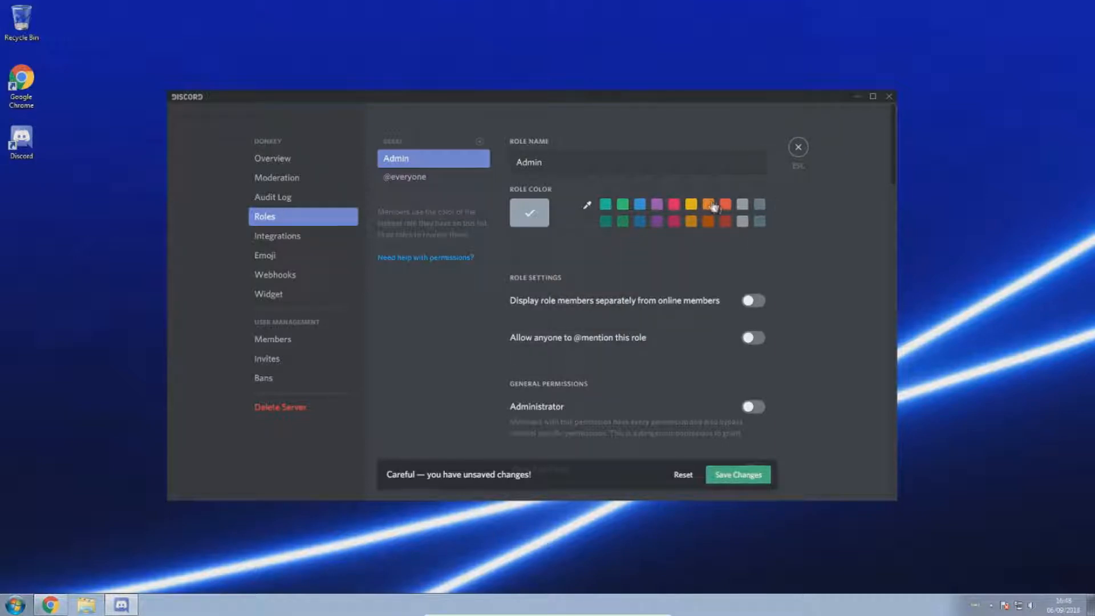
pyautogui.click(722, 226)
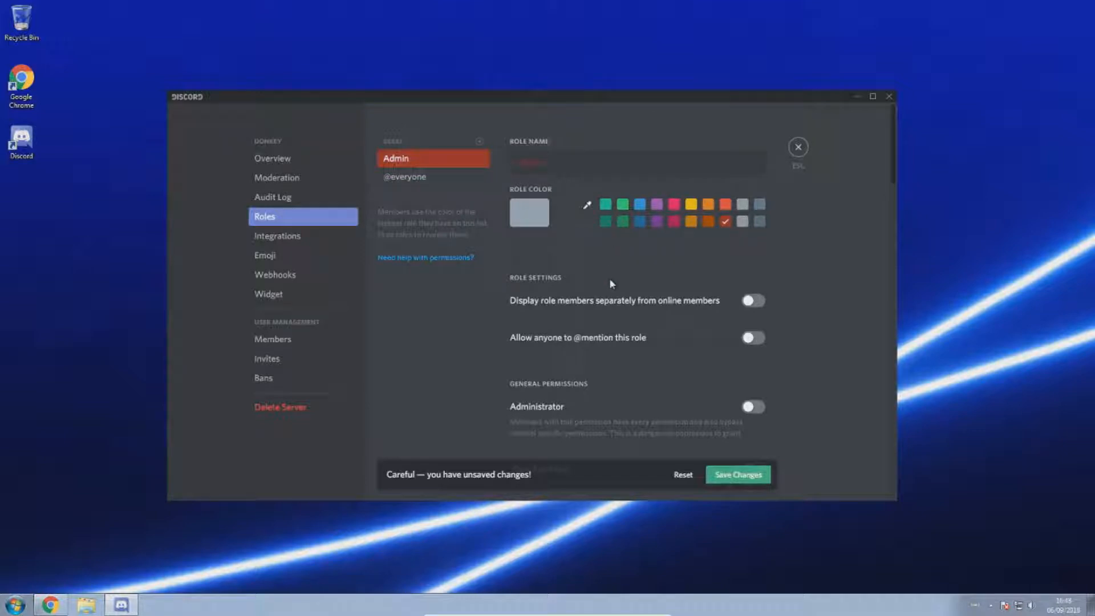
# Display Admin role members separately from online members and save the role changes
pyautogui.scroll(-1, 613, 277)
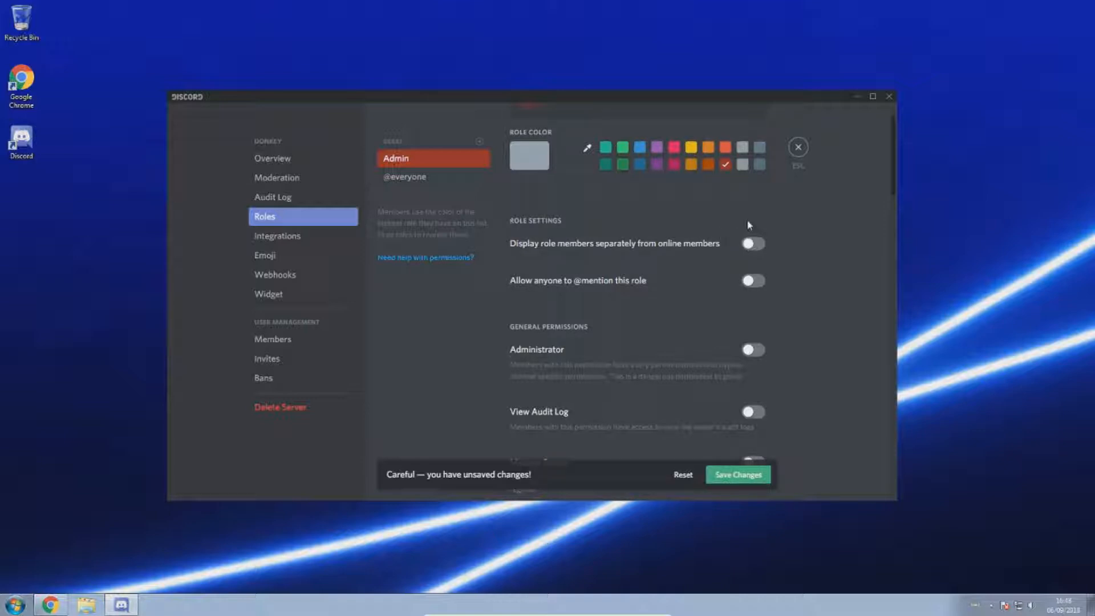
pyautogui.click(756, 244)
pyautogui.click(763, 476)
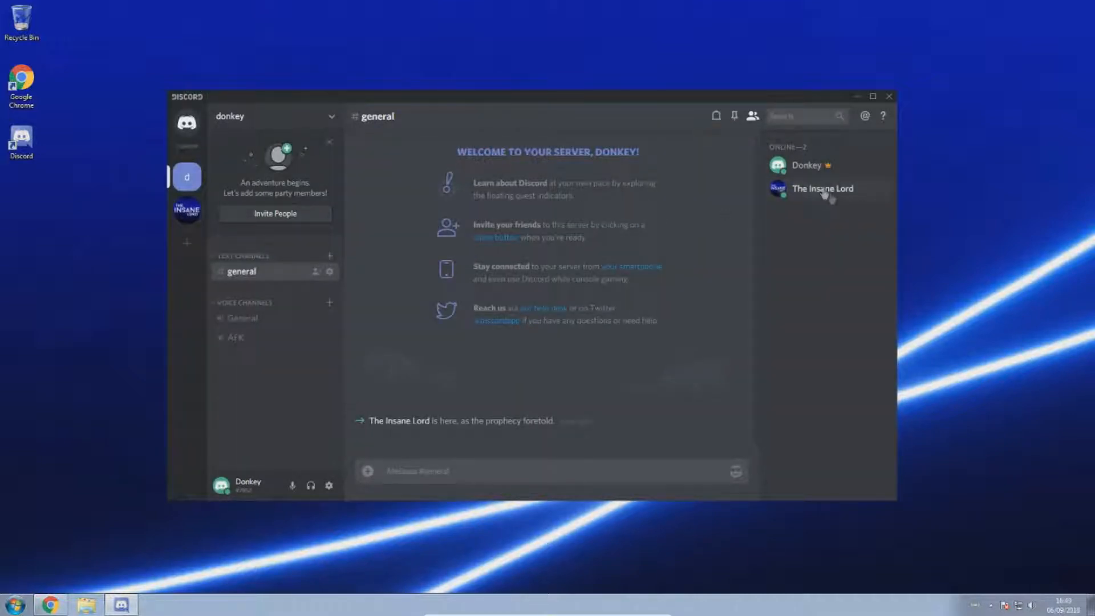
# Examine the role choices for the non-owner member of the donkey server in their profile card and member options
pyautogui.click(824, 192)
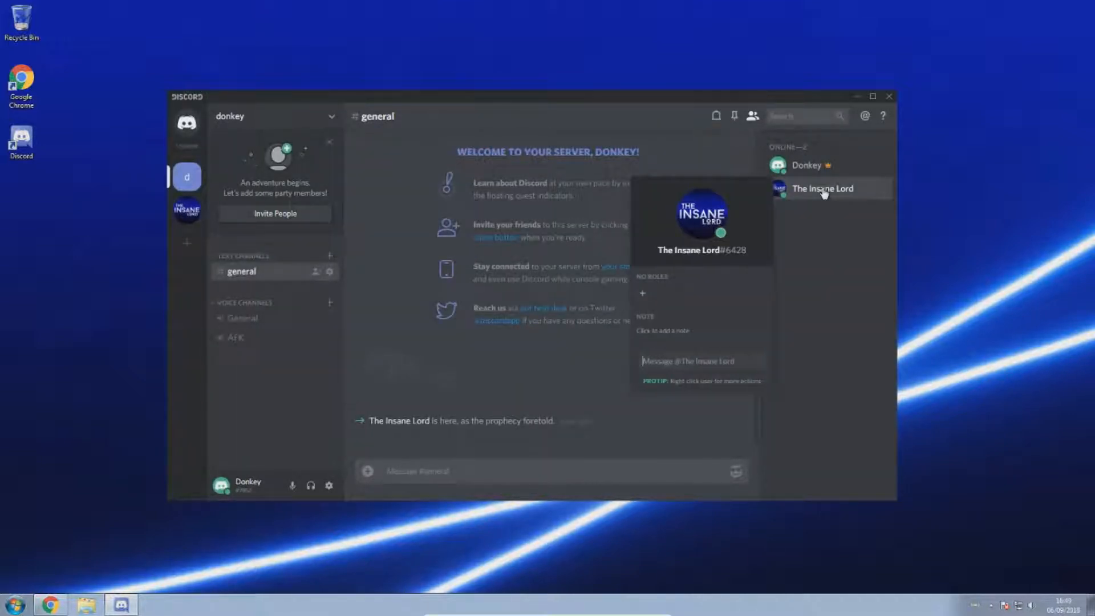
pyautogui.click(647, 295)
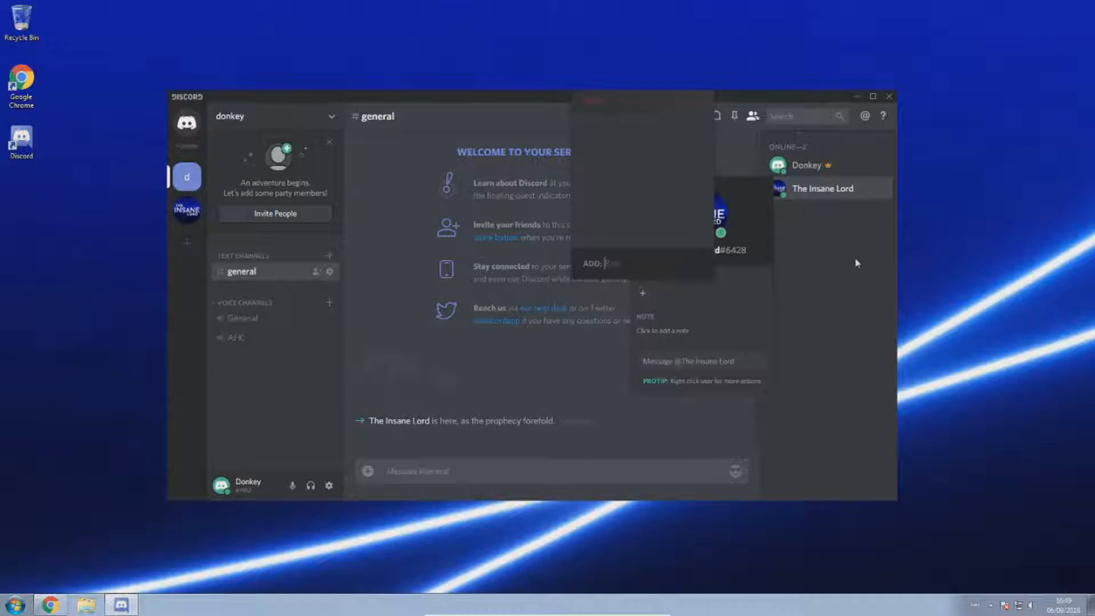
pyautogui.rightClick(845, 191)
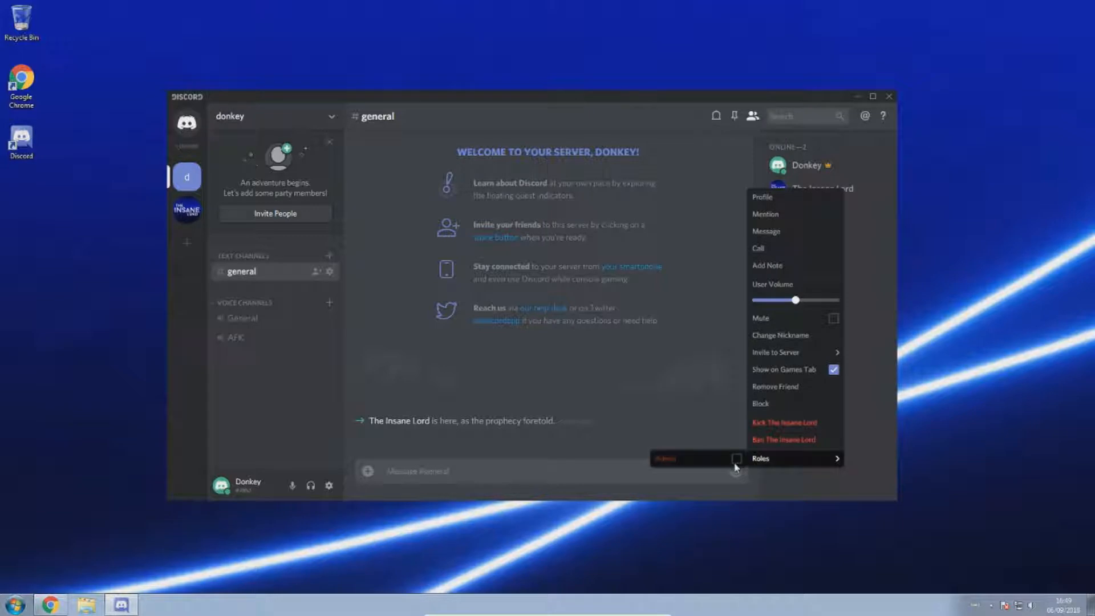
# Assign the Admin role to the non-owner member from the donkey server's member settings and close the settings
pyautogui.click(331, 116)
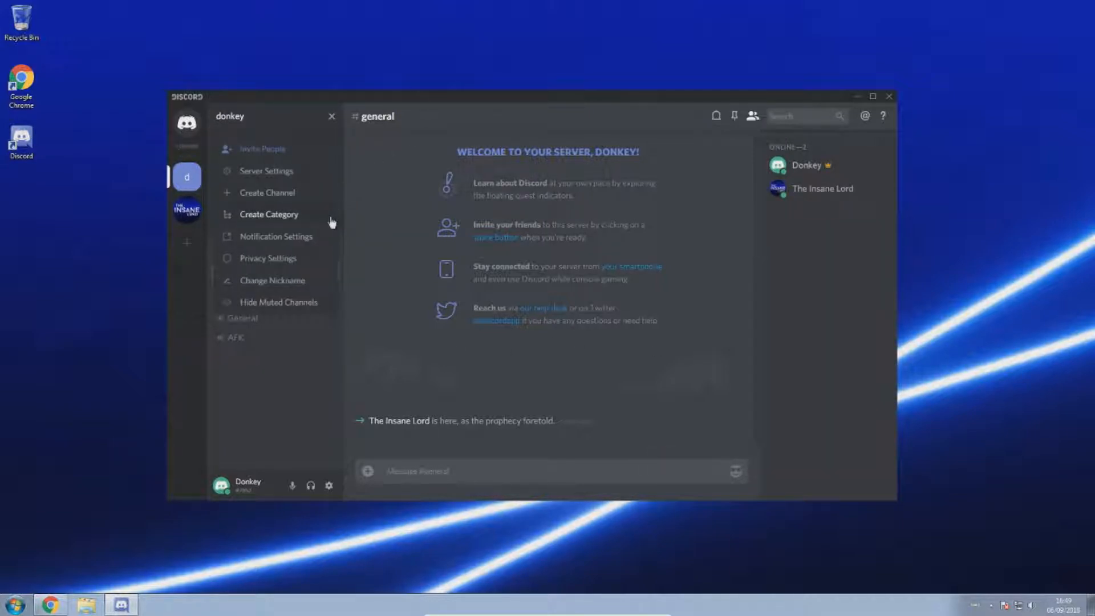
pyautogui.click(292, 172)
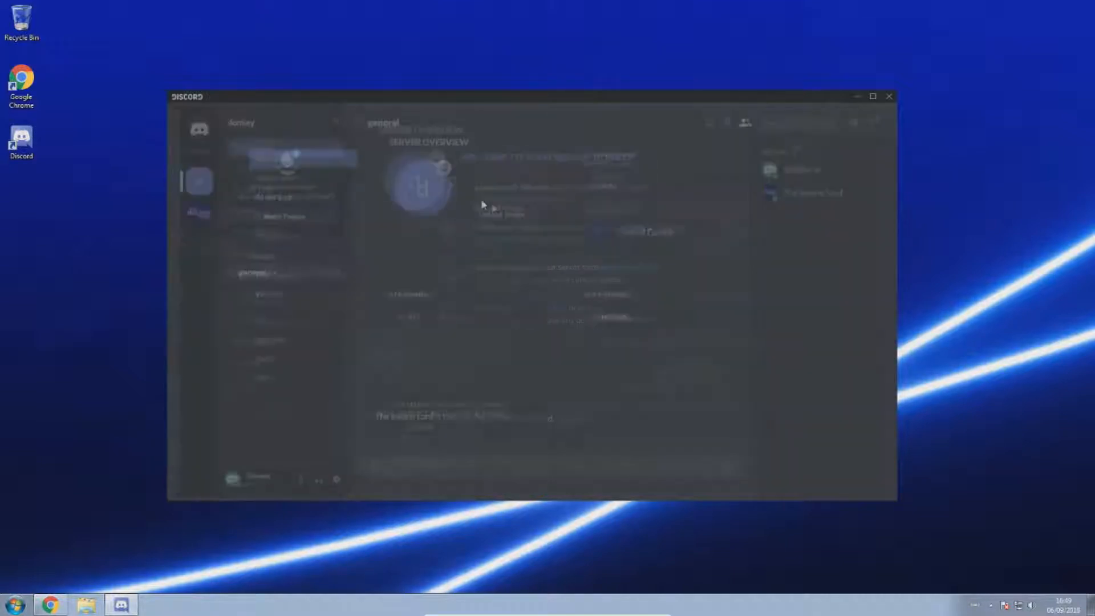
pyautogui.click(285, 342)
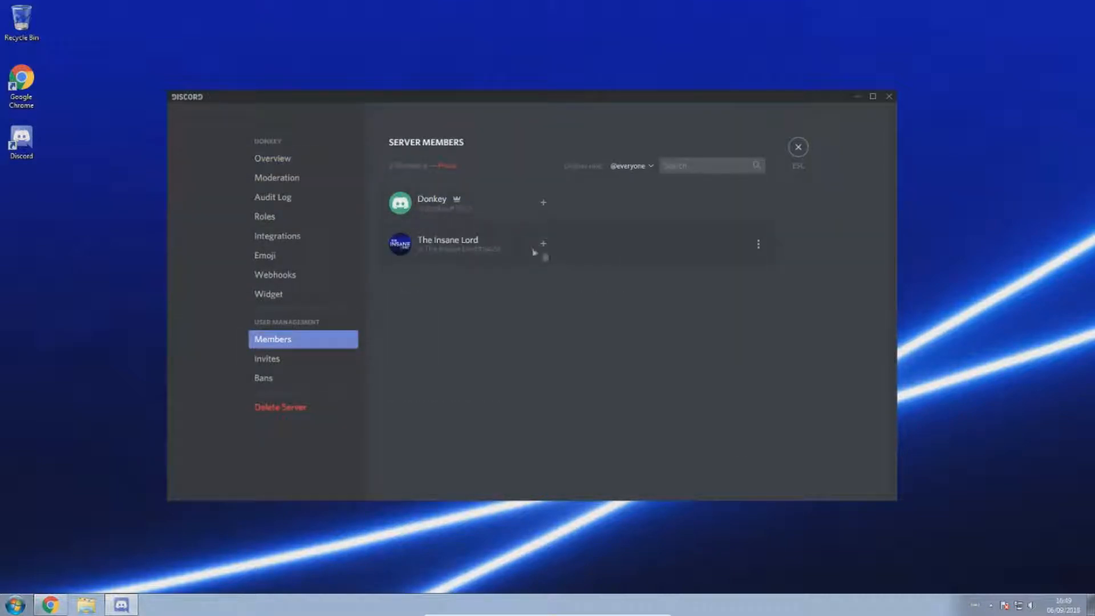
pyautogui.click(543, 243)
pyautogui.click(521, 300)
pyautogui.click(800, 153)
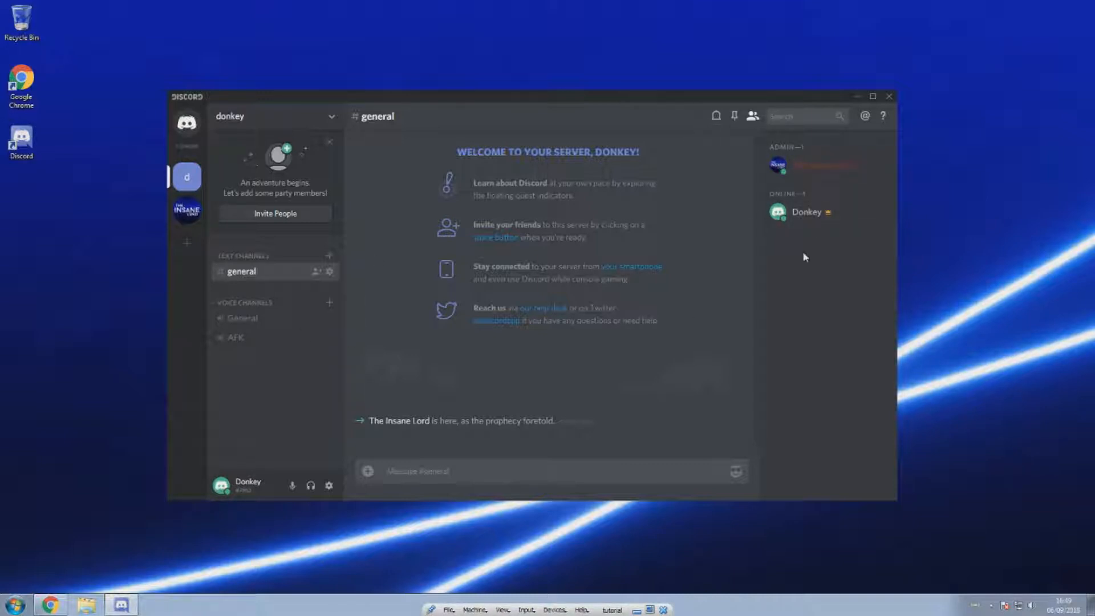
# Switch to The Insane Lord Discord server, expand the Bot Chats category and open the music_bot channel
pyautogui.click(190, 216)
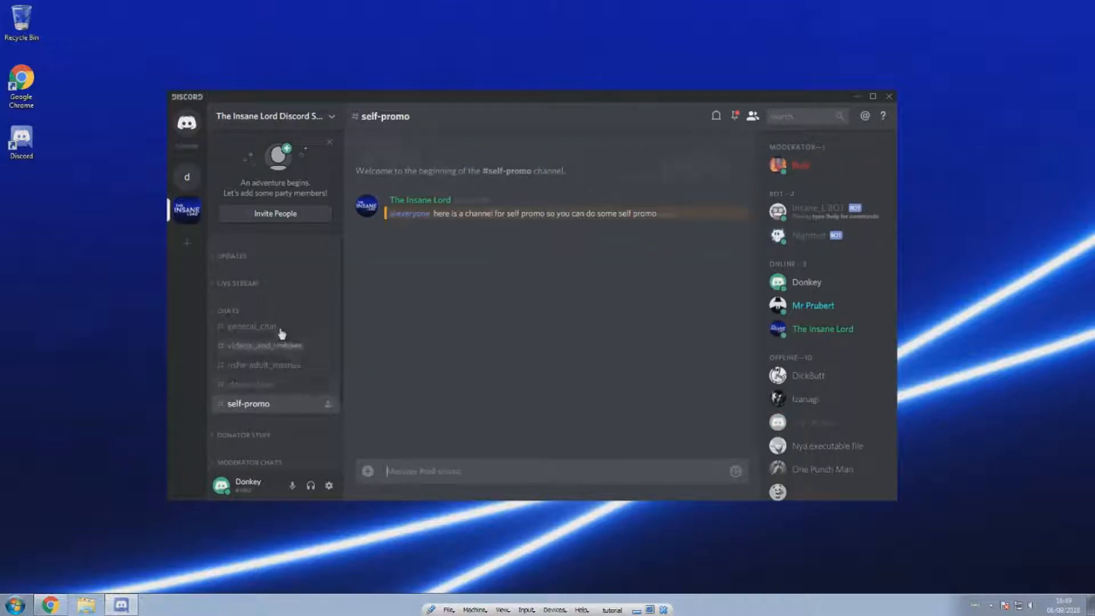
pyautogui.scroll(-3, 281, 330)
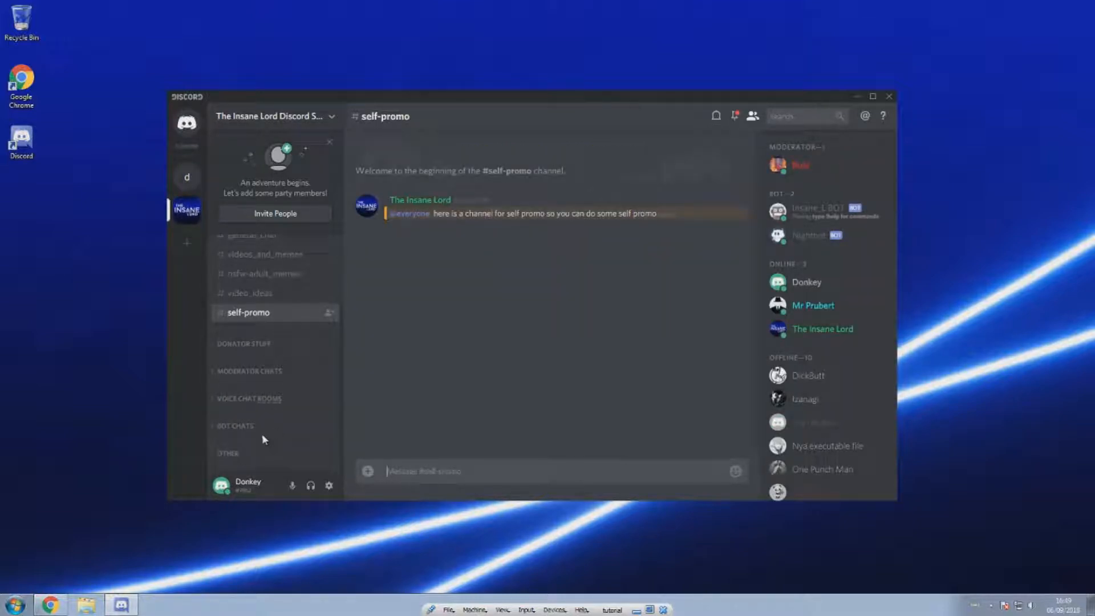
pyautogui.click(234, 425)
pyautogui.scroll(-1, 240, 439)
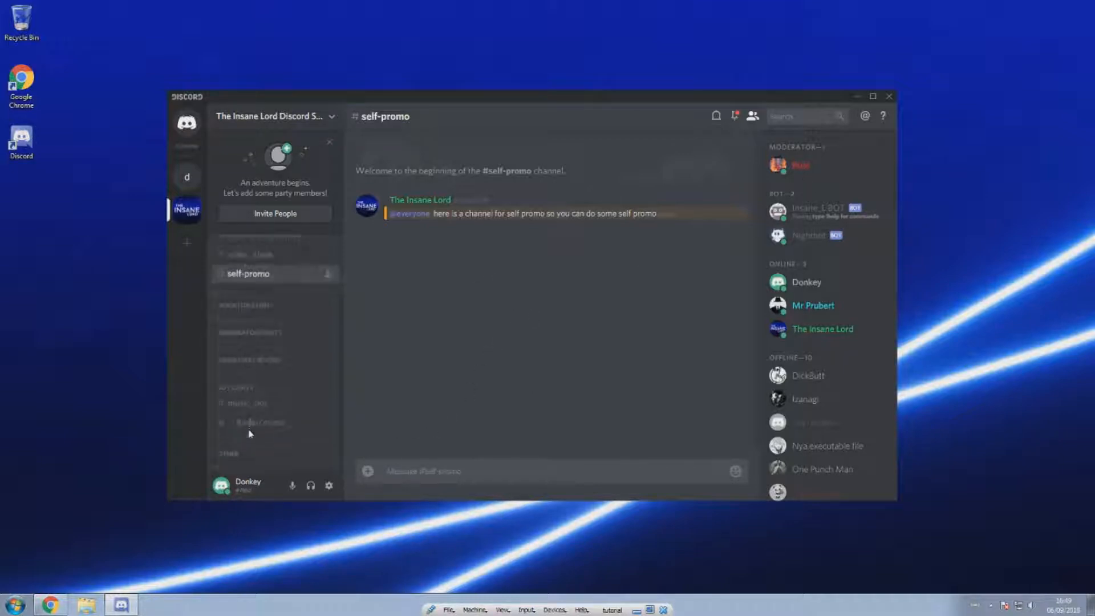
pyautogui.click(268, 405)
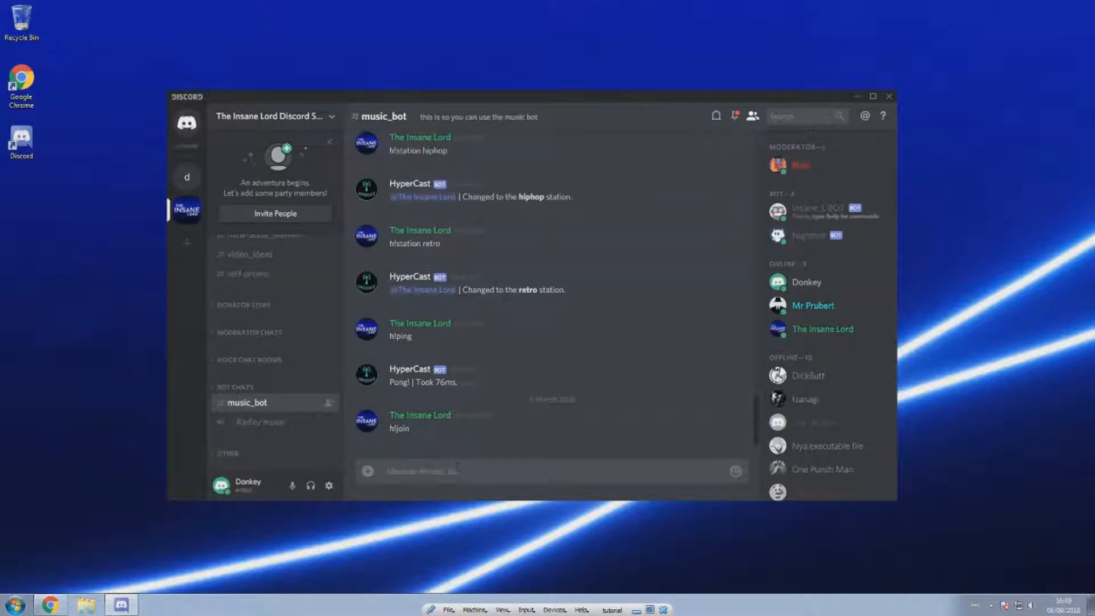
# Send a bot command in music_bot and open the invite link from the bot's reply
pyautogui.write('(')
pyautogui.press('Return')
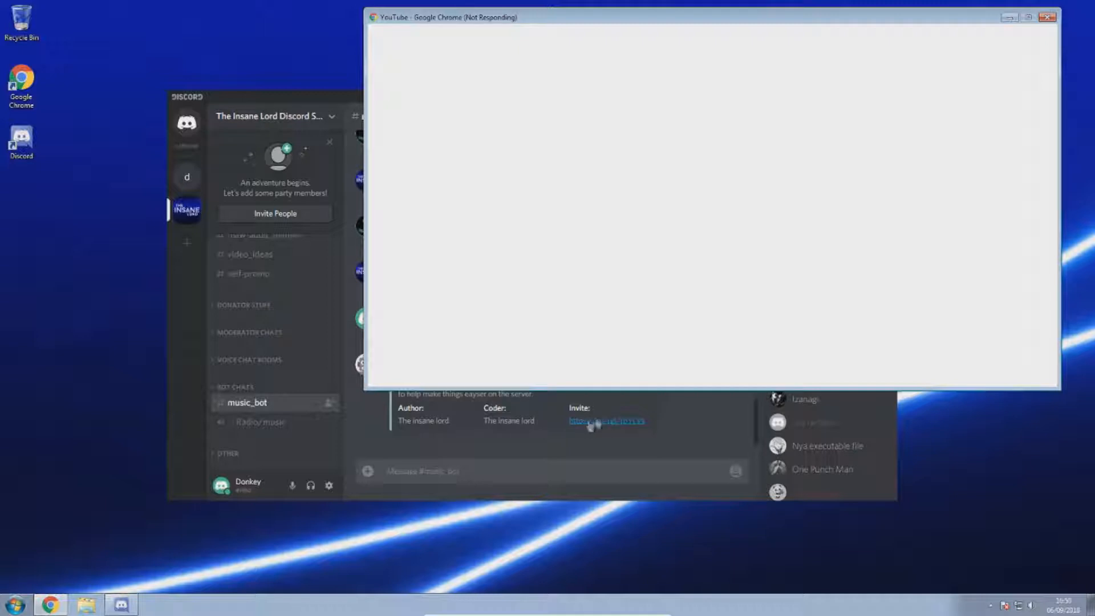
pyautogui.click(611, 405)
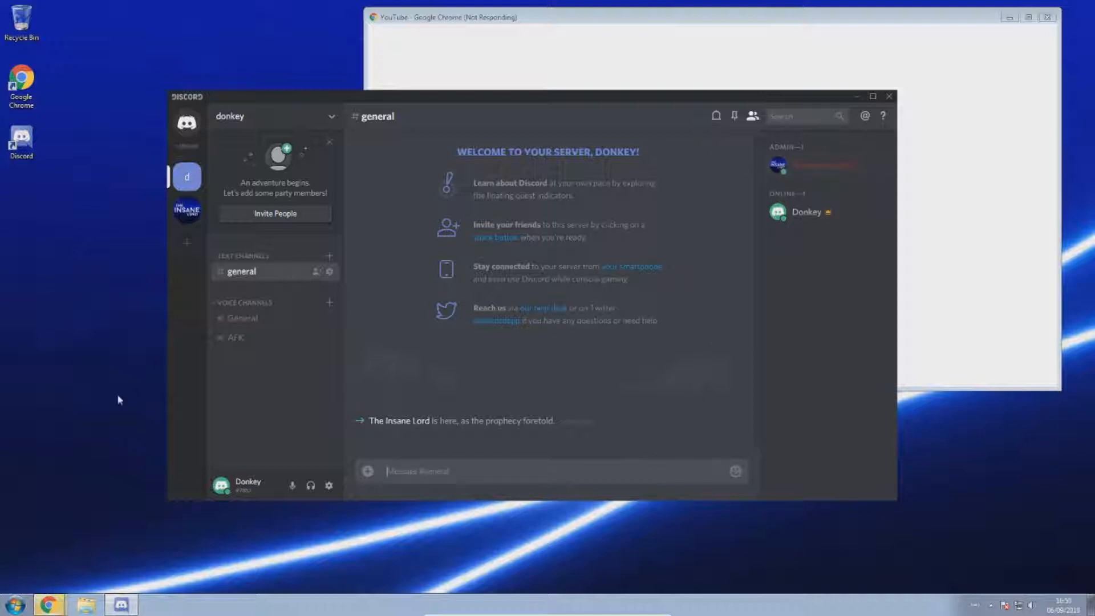
# Grant the Administrator permission to the Admin role in the donkey server's role settings
pyautogui.click(331, 122)
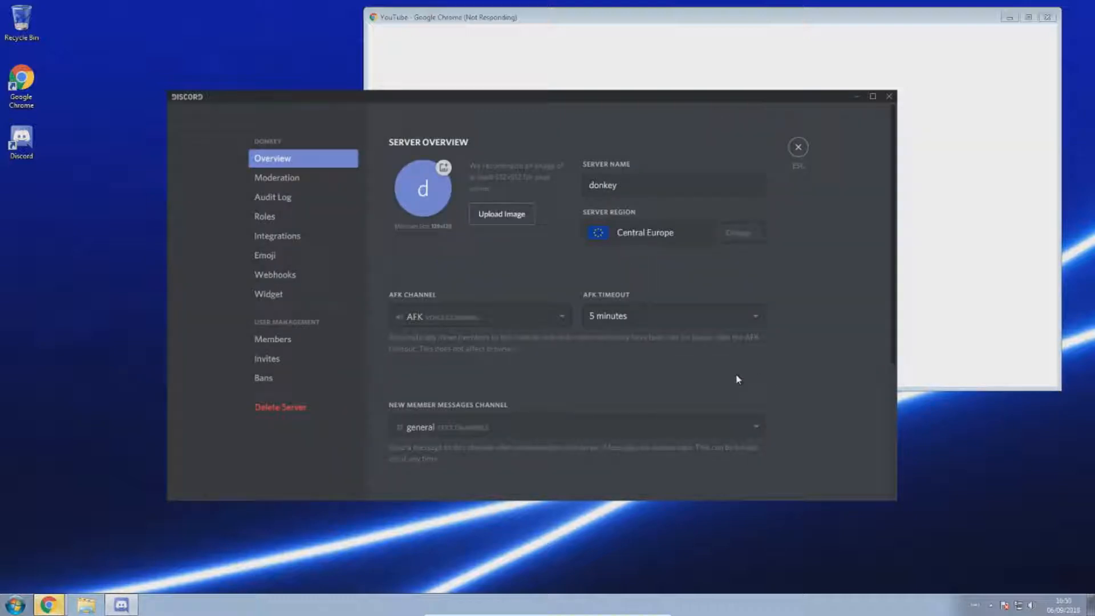
pyautogui.click(274, 223)
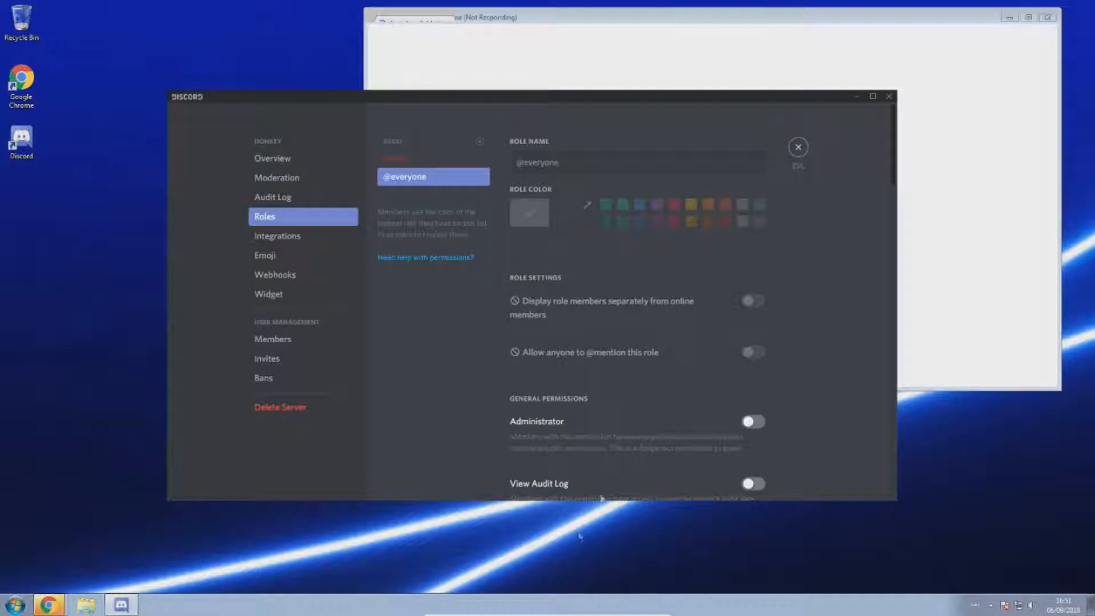
pyautogui.click(469, 152)
pyautogui.scroll(-2, 666, 234)
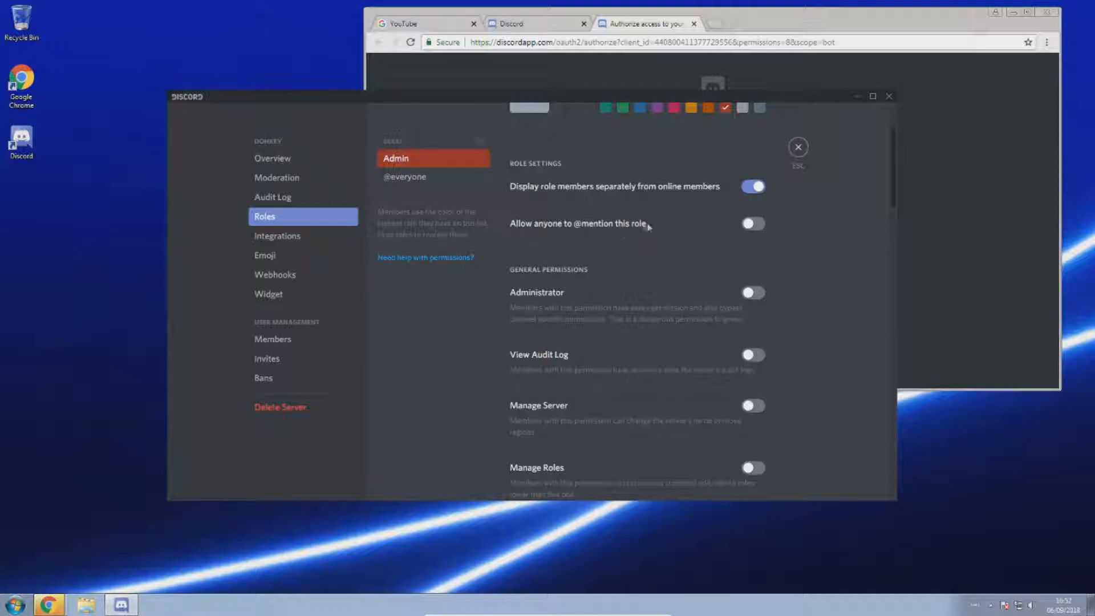
pyautogui.click(758, 294)
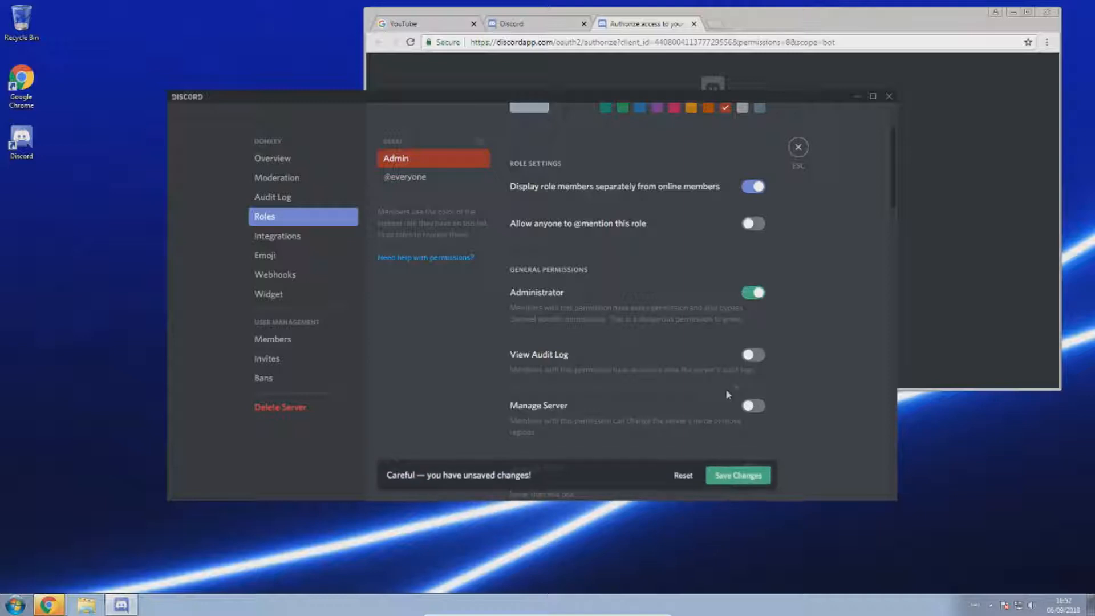
pyautogui.scroll(-5, 713, 365)
pyautogui.scroll(6, 710, 350)
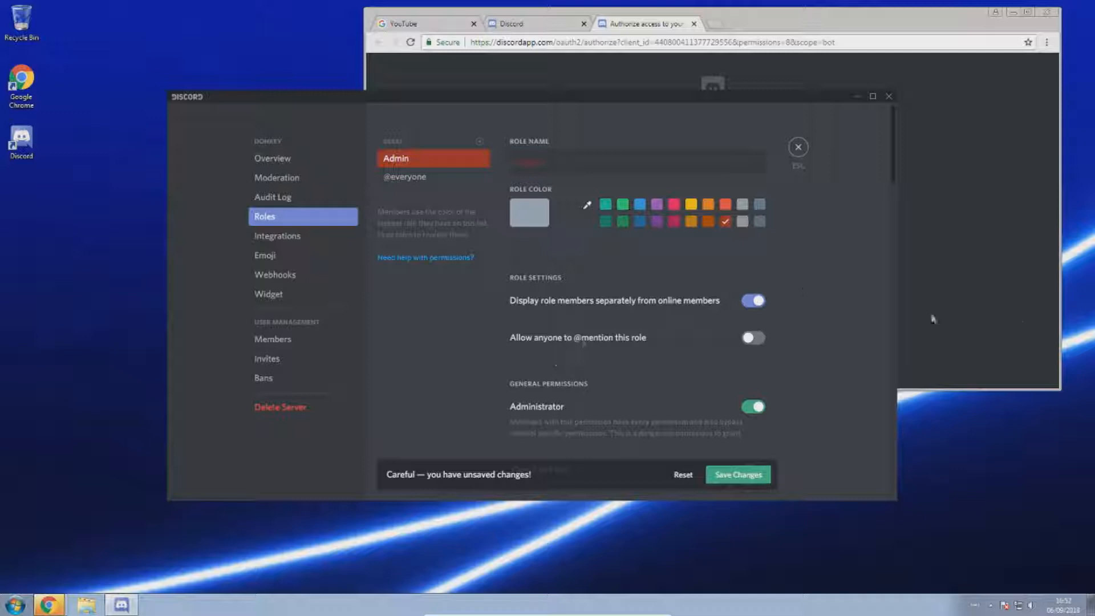
pyautogui.click(756, 339)
pyautogui.click(738, 475)
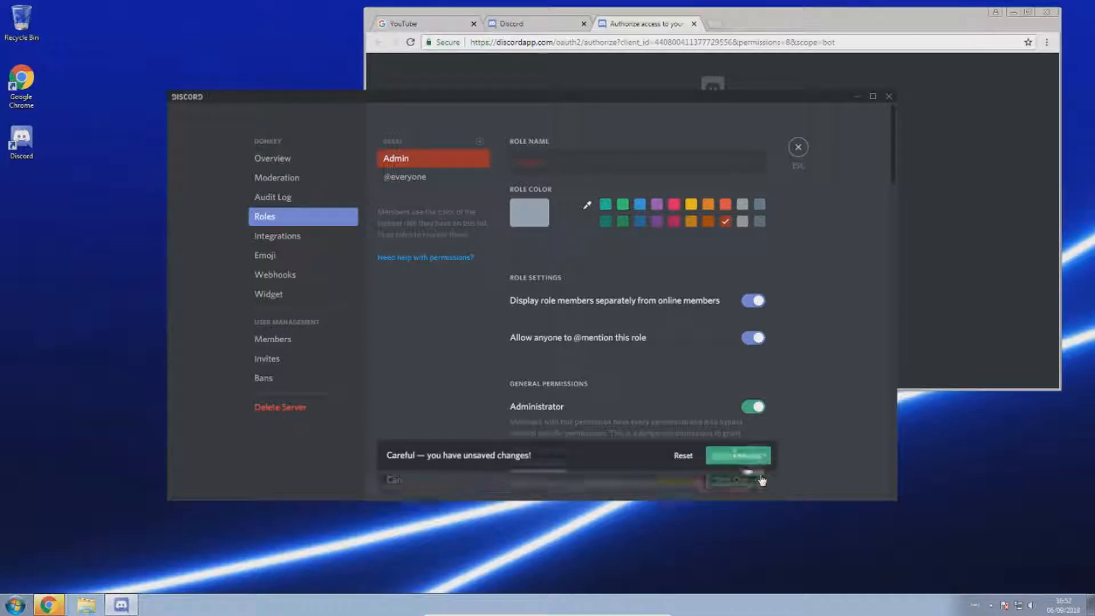
pyautogui.click(798, 147)
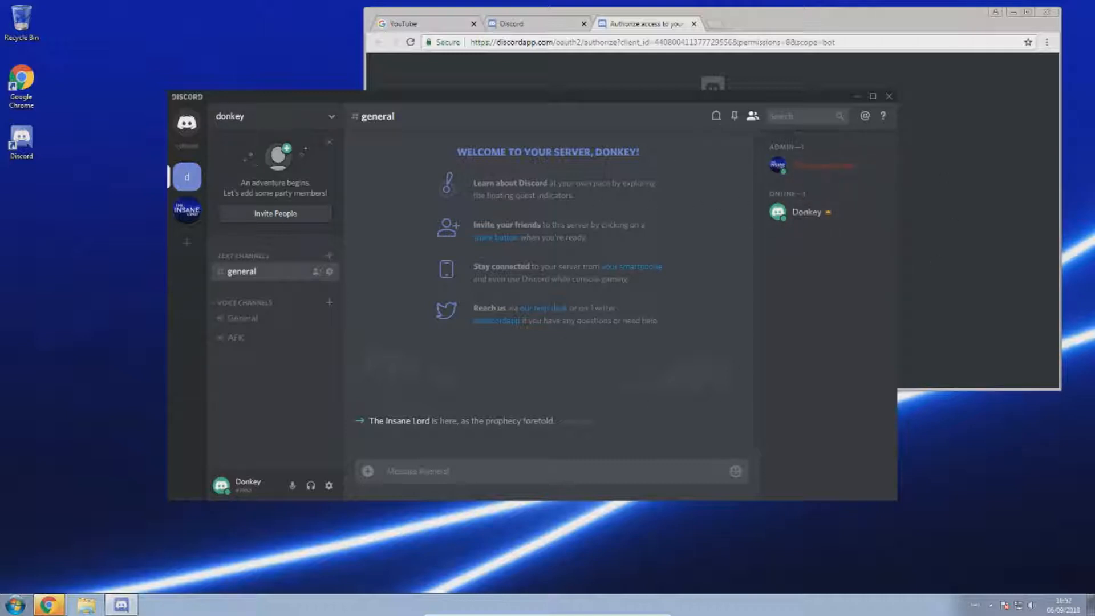
# Try to remove the Admin role from its member through the member's role options
pyautogui.rightClick(820, 163)
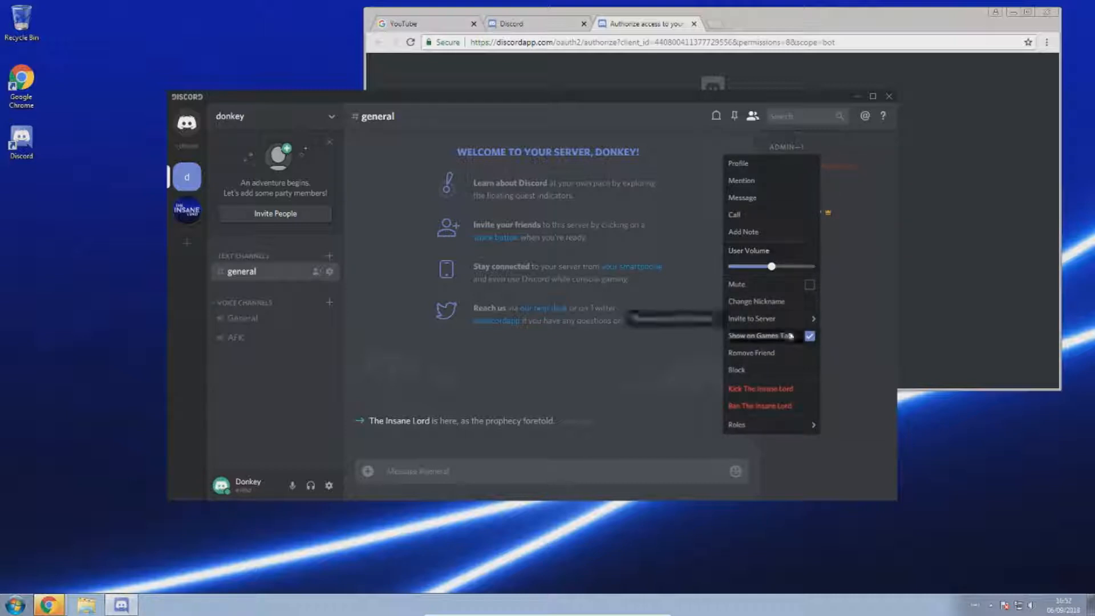
pyautogui.moveTo(767, 425)
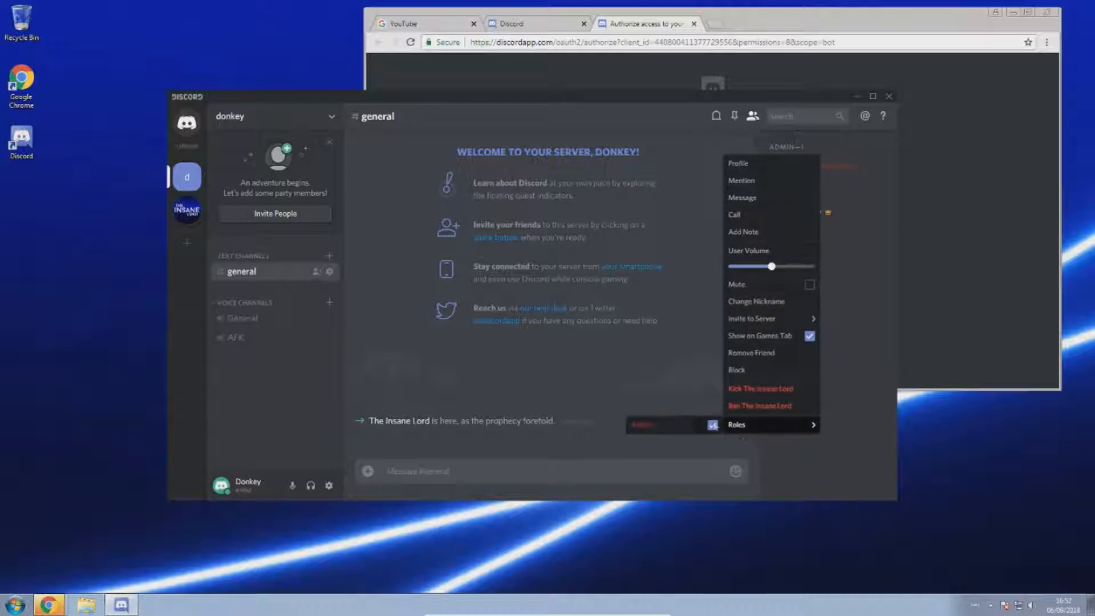
pyautogui.click(714, 426)
pyautogui.click(872, 349)
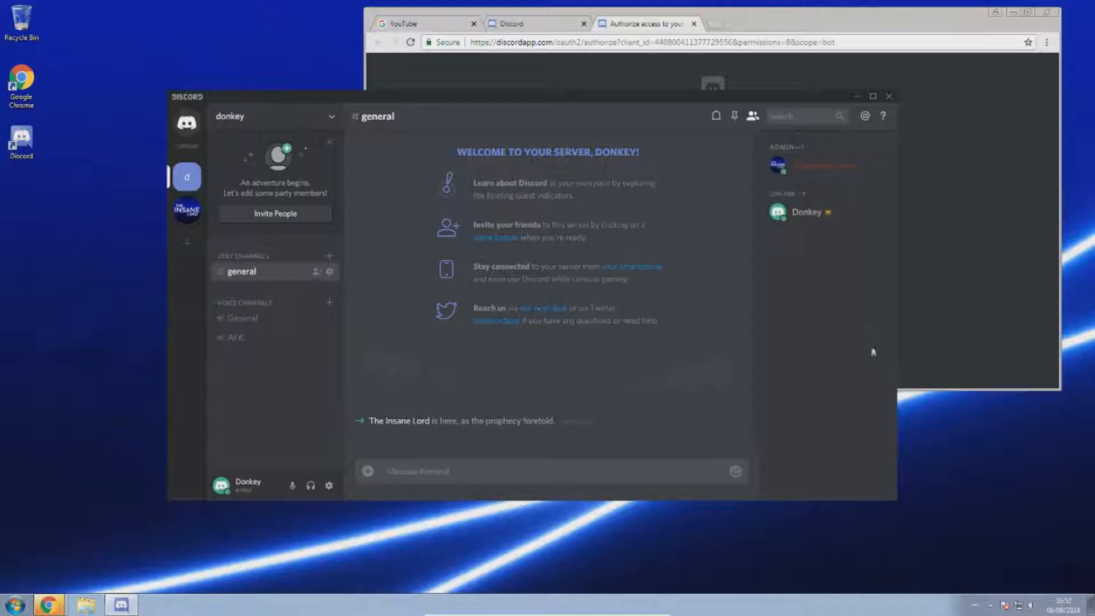
# Try to remove the Admin role from the member's profile card
pyautogui.click(824, 163)
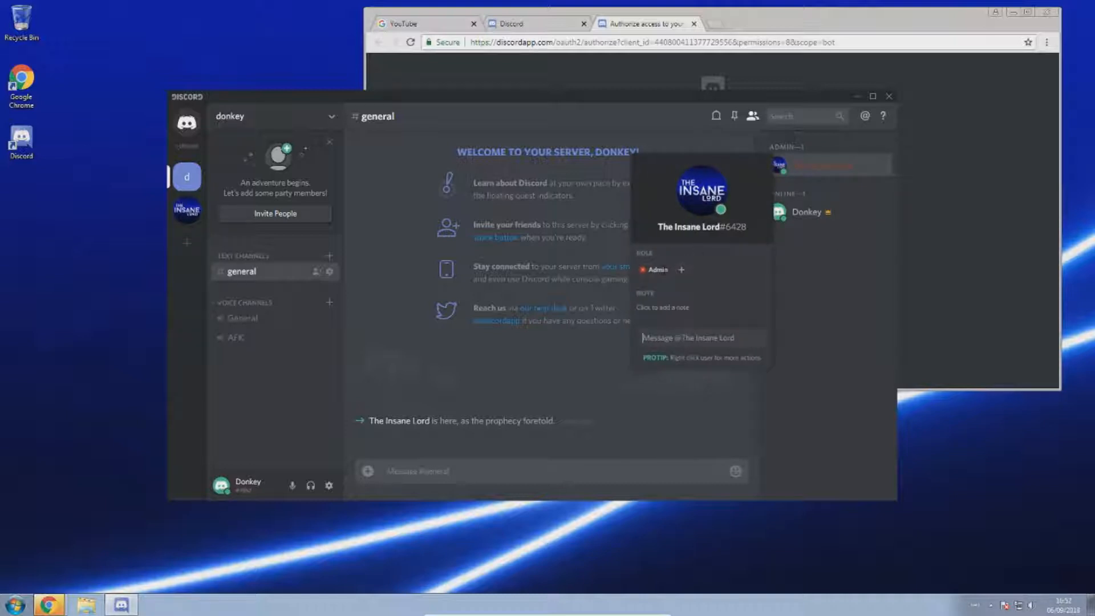
pyautogui.click(643, 269)
pyautogui.click(643, 274)
pyautogui.click(625, 317)
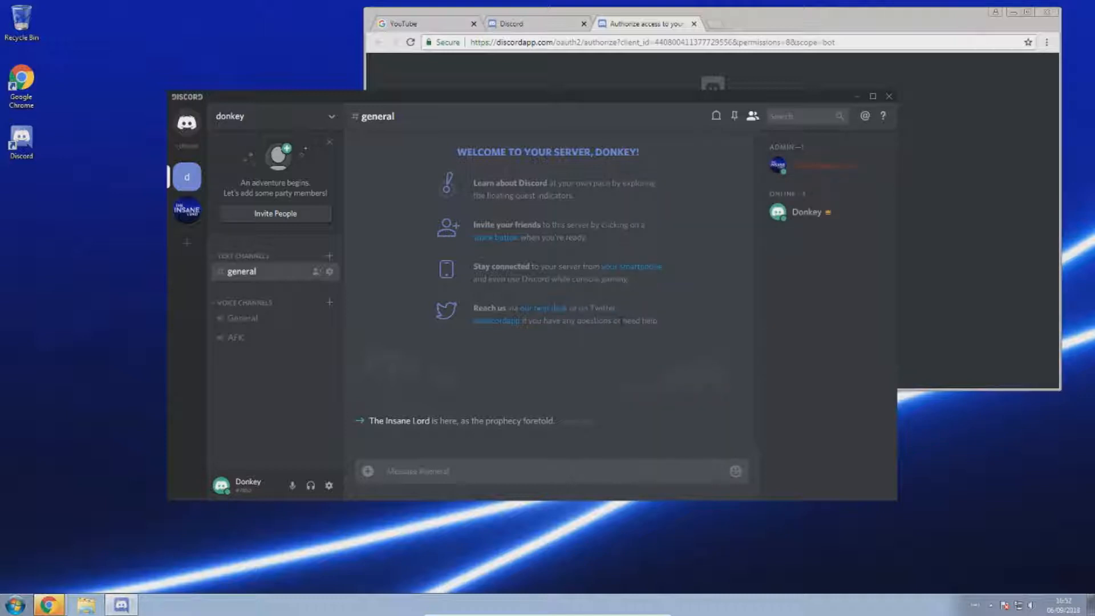
pyautogui.click(801, 170)
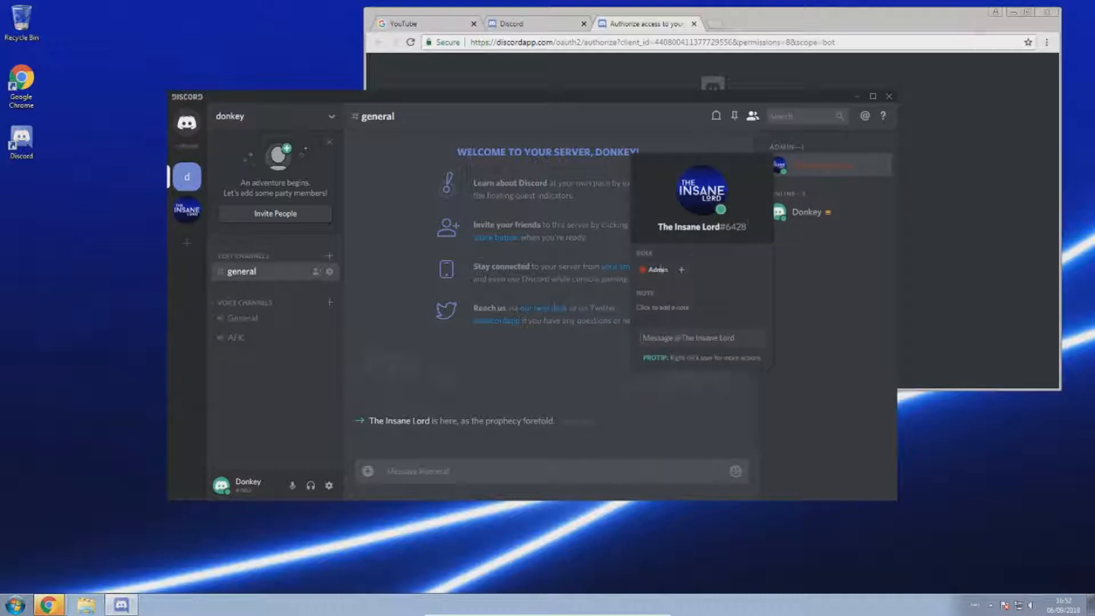
# Remove the Admin role from the non-owner member in the donkey server's member settings and close the settings
pyautogui.click(261, 120)
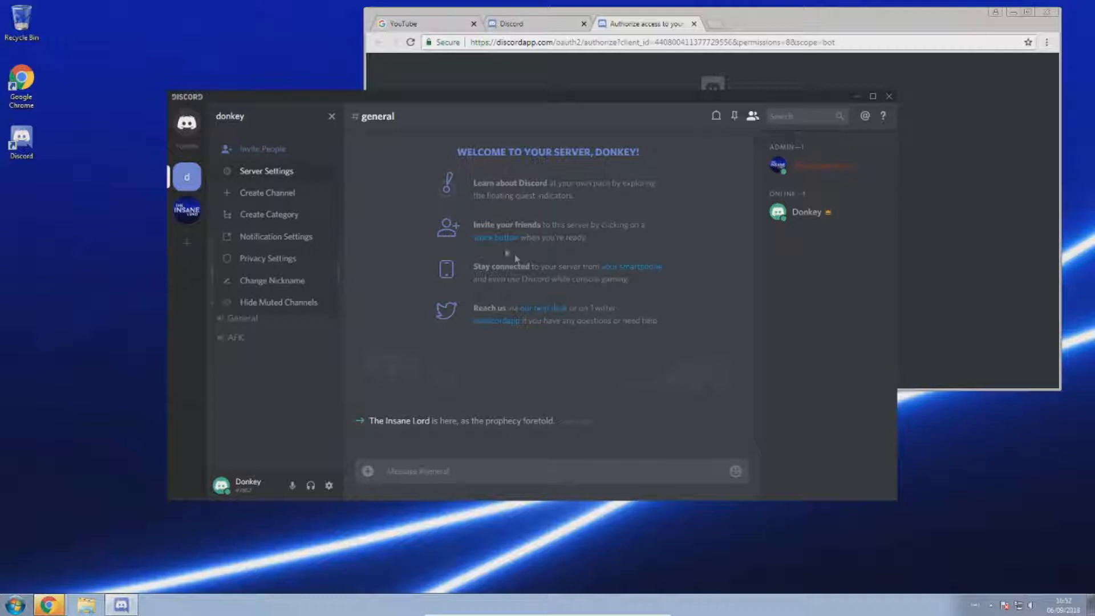
pyautogui.click(266, 171)
pyautogui.click(273, 338)
pyautogui.click(545, 245)
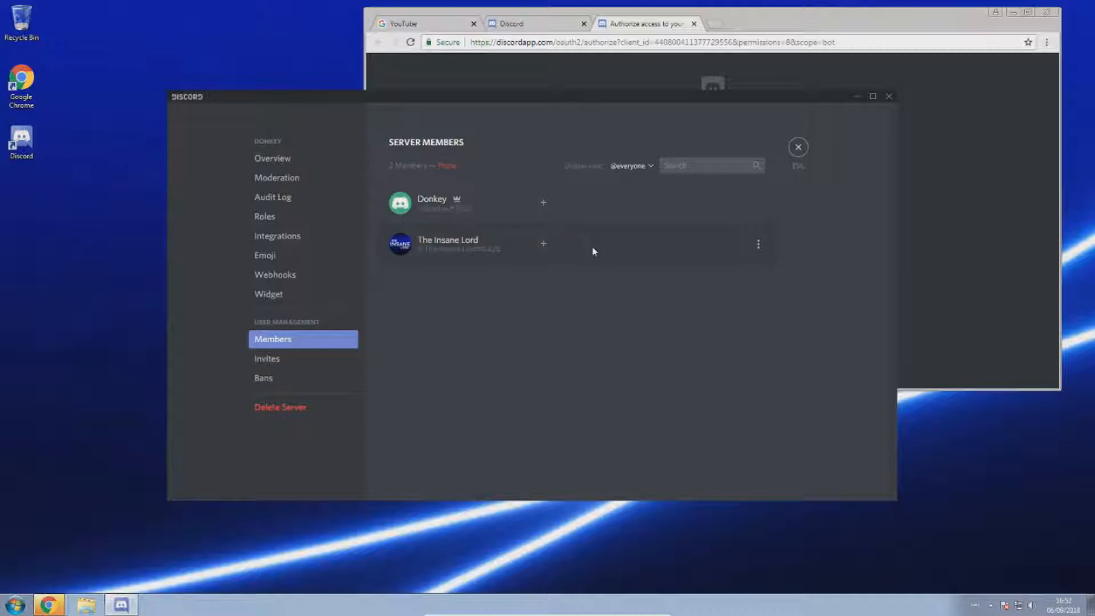
pyautogui.click(798, 148)
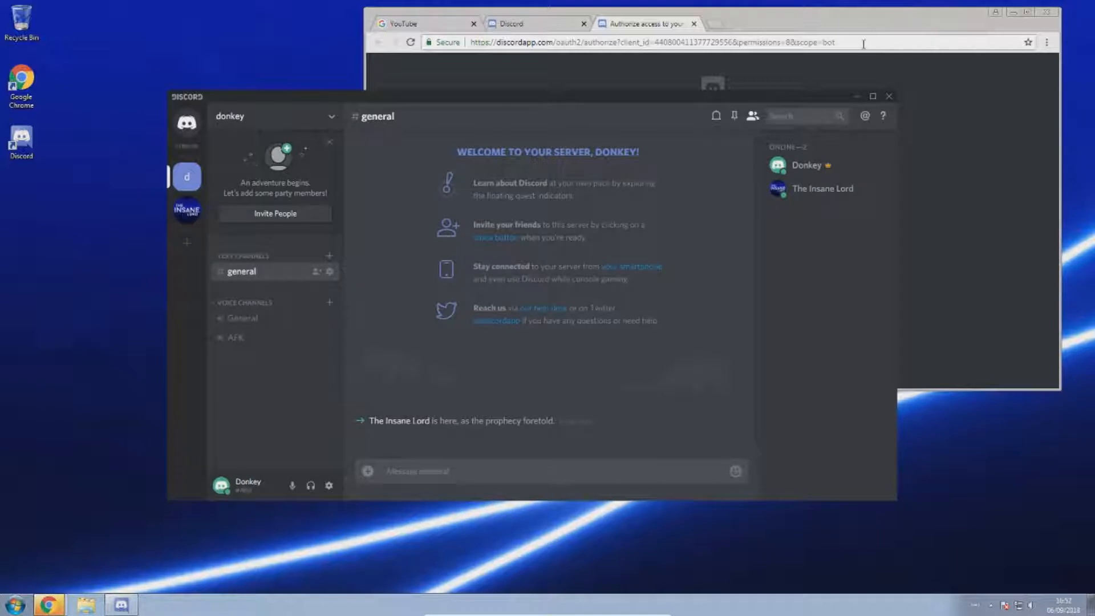
# Switch to Chrome, close the extra Discord page, and choose donkey as the server for Insane_L BOT on its maximized authorization page
pyautogui.click(838, 41)
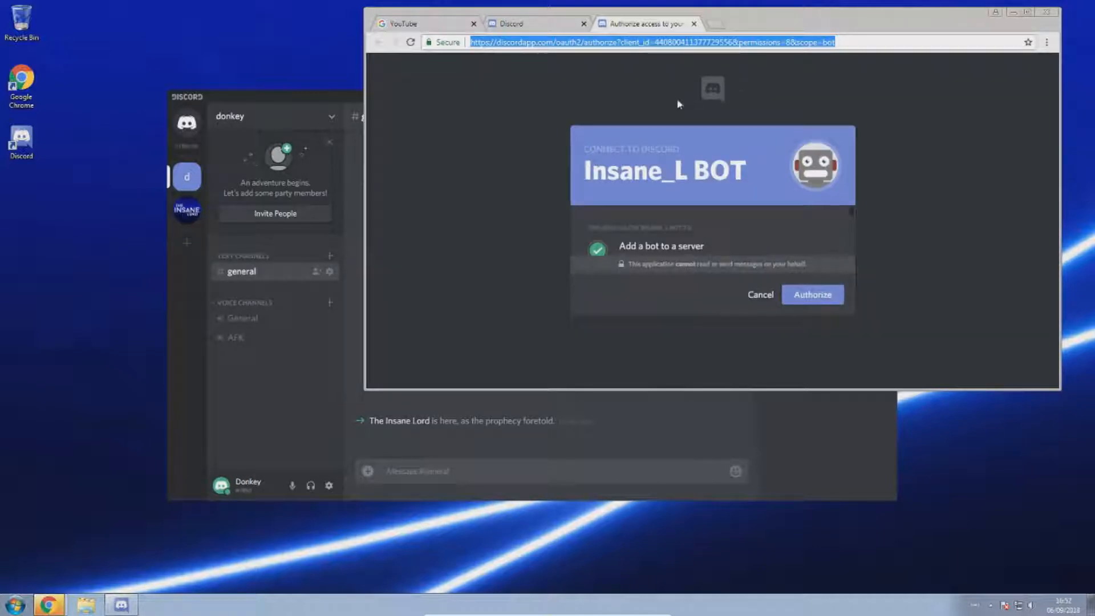
pyautogui.click(583, 23)
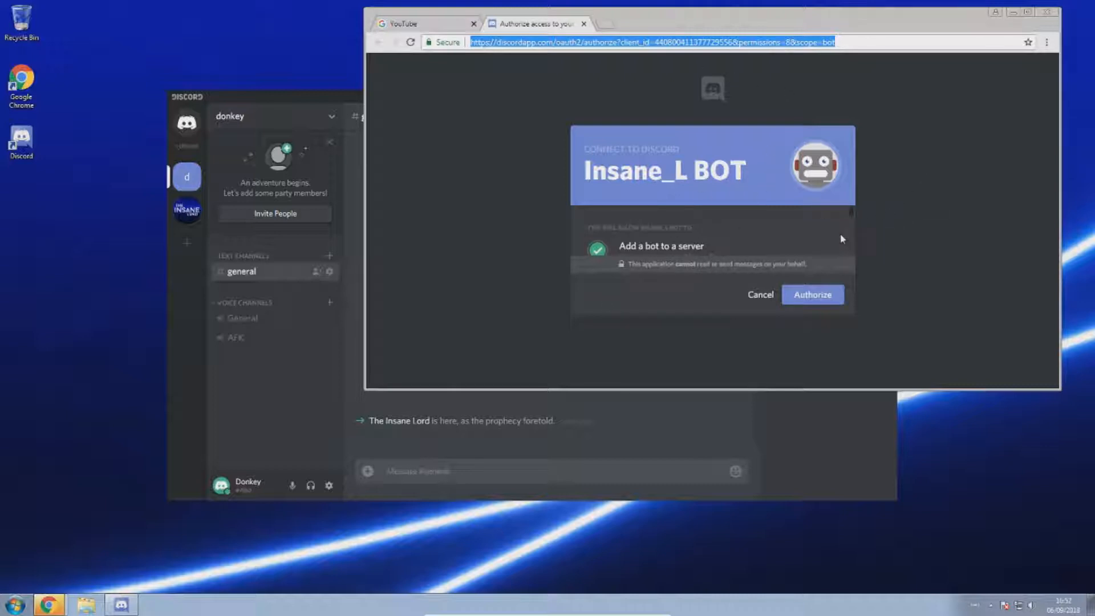
pyautogui.scroll(-2, 838, 246)
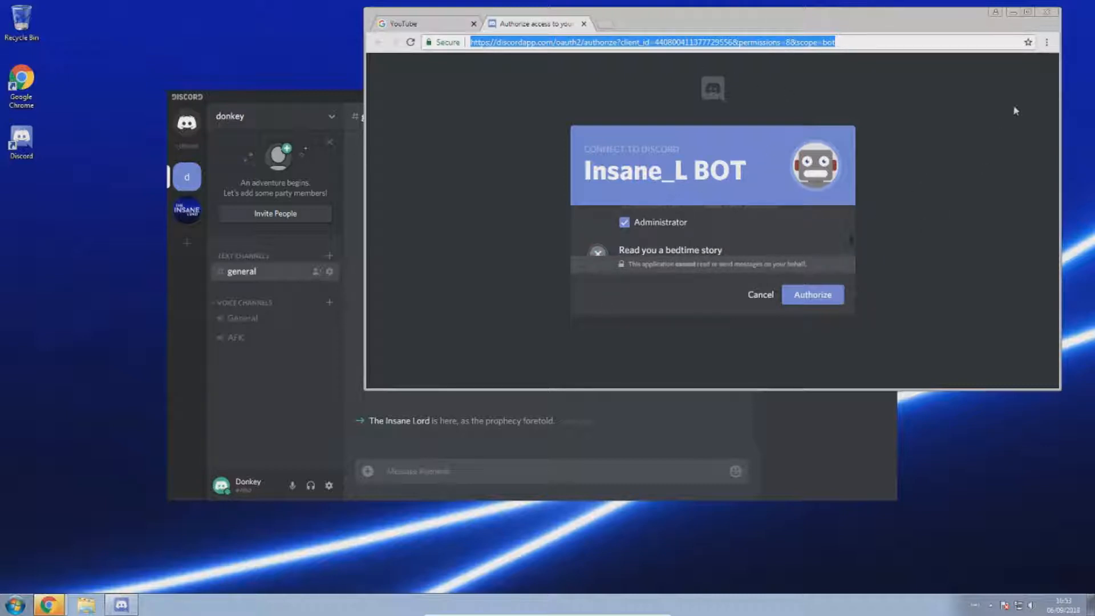
pyautogui.click(1027, 12)
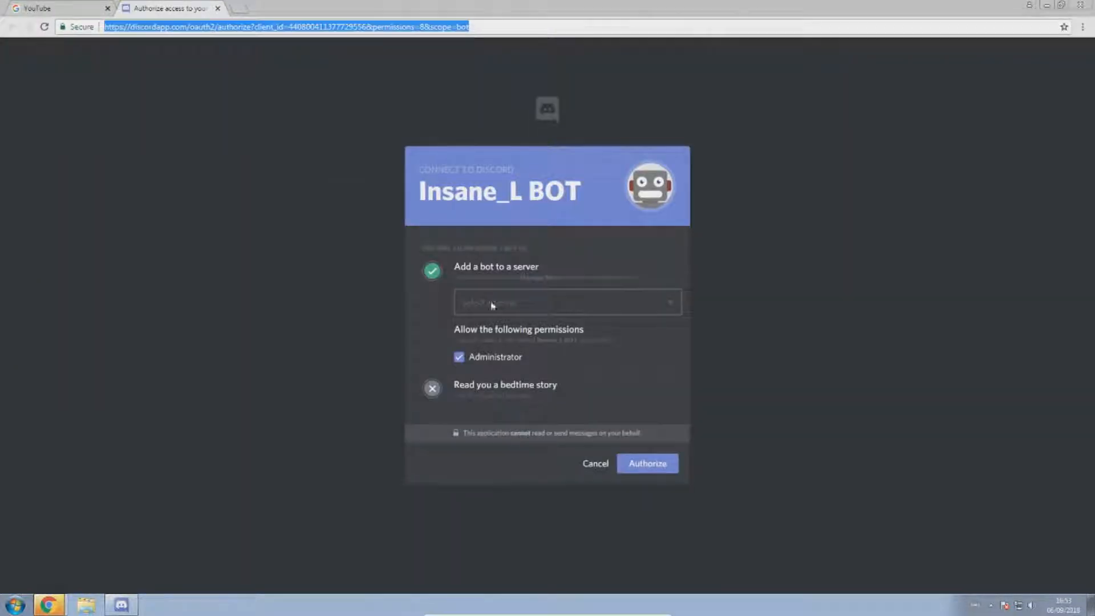
pyautogui.click(512, 298)
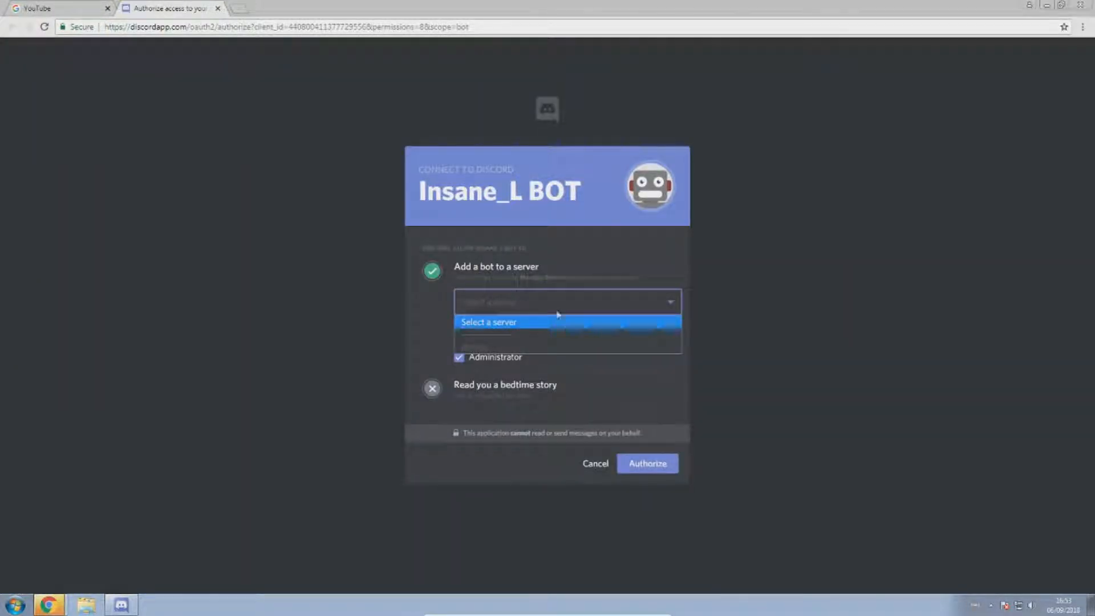
pyautogui.click(565, 349)
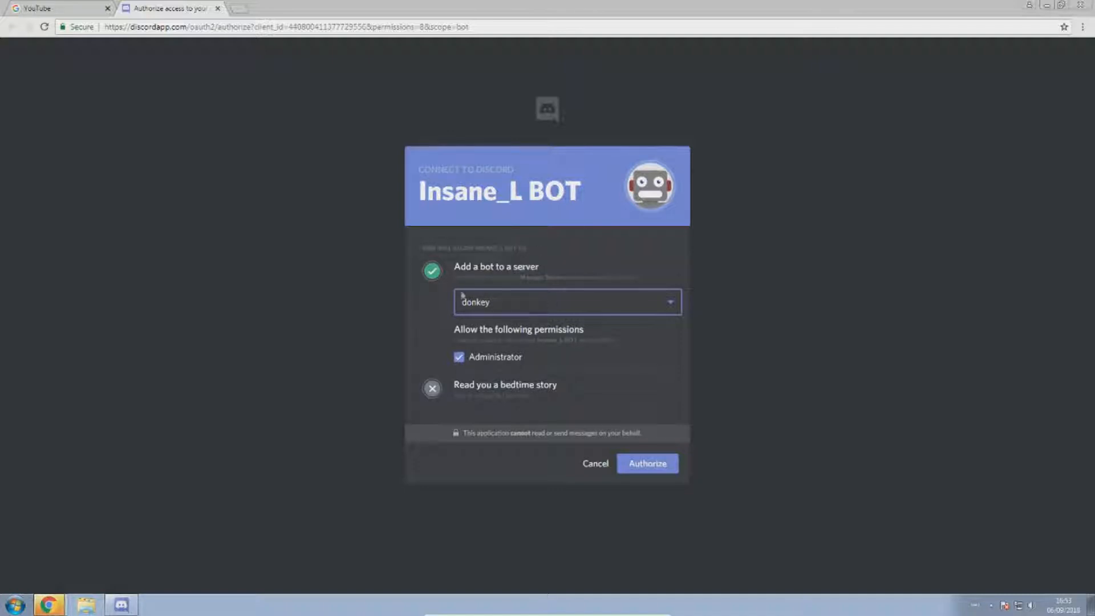
# Authorize Insane_L BOT for the donkey server and complete the fire hydrant image verification
pyautogui.click(665, 471)
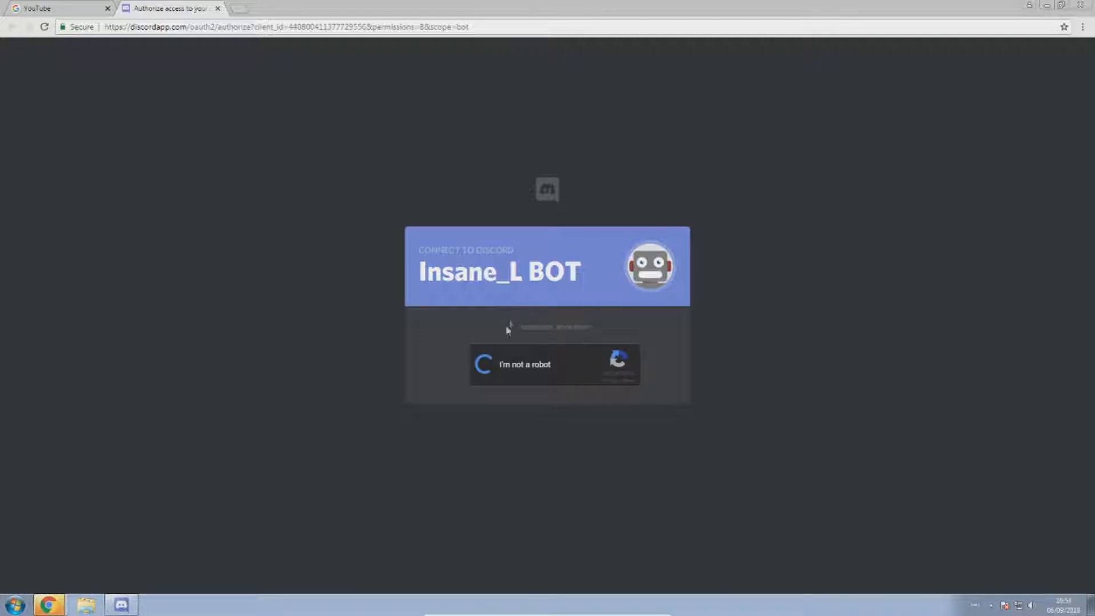
pyautogui.click(485, 368)
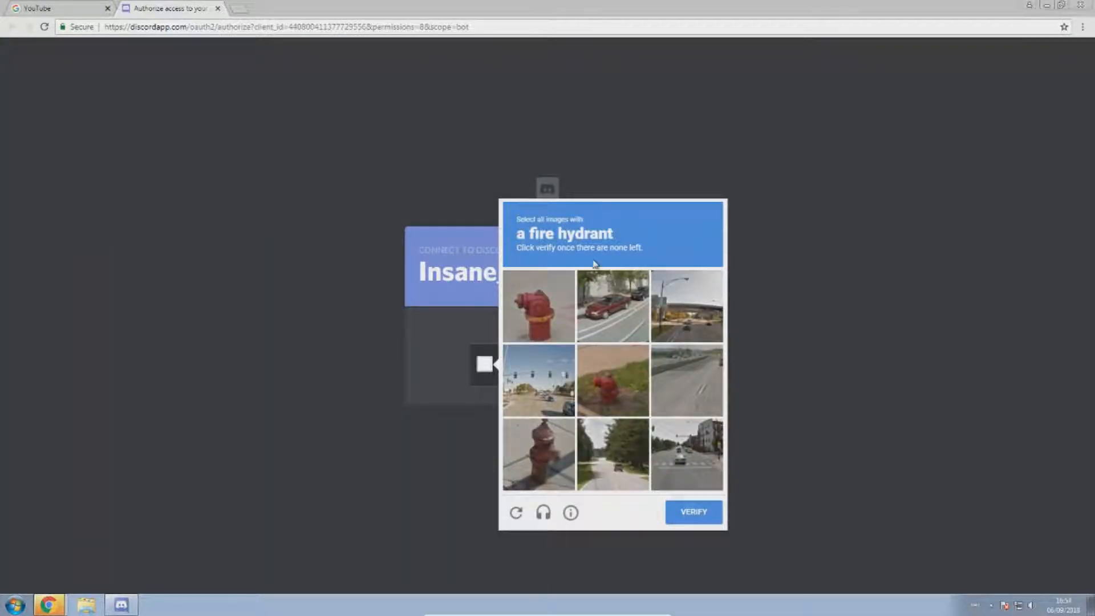
pyautogui.click(539, 300)
pyautogui.click(610, 381)
pyautogui.click(538, 452)
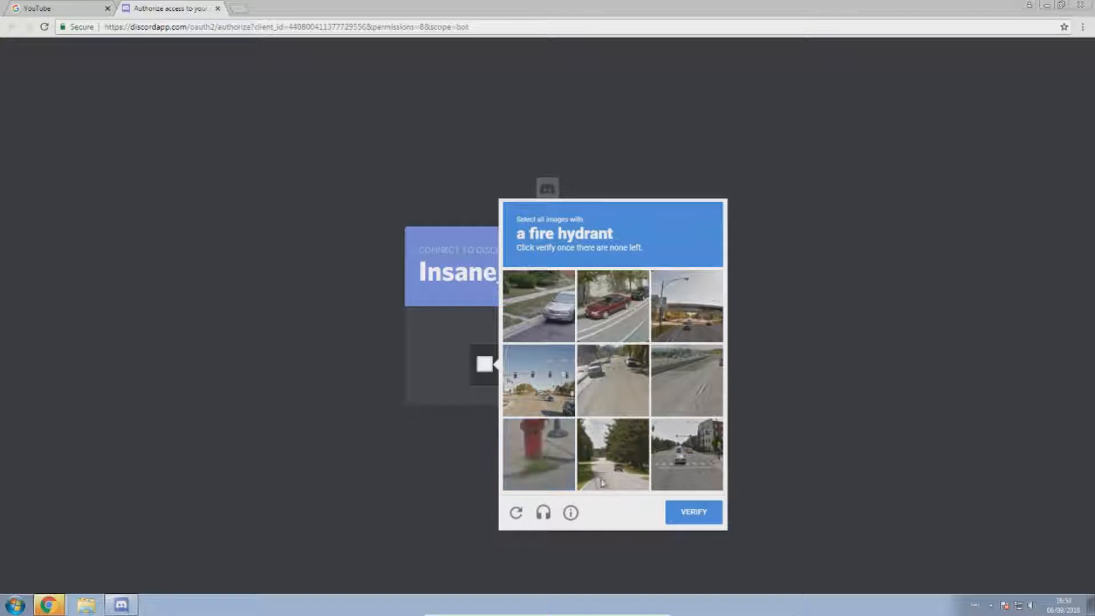
pyautogui.click(560, 455)
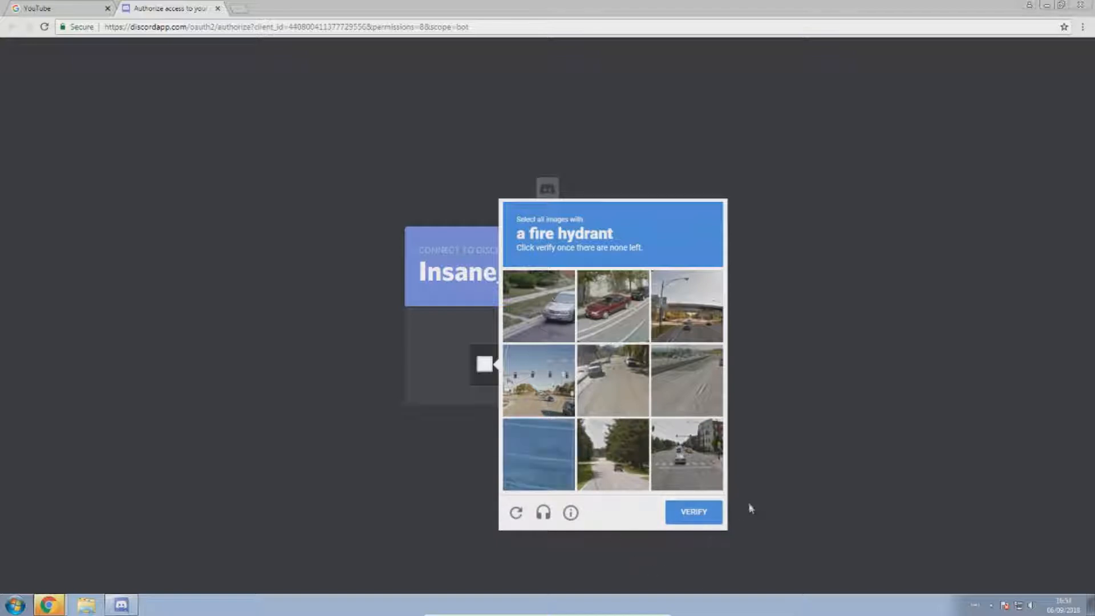
pyautogui.click(700, 514)
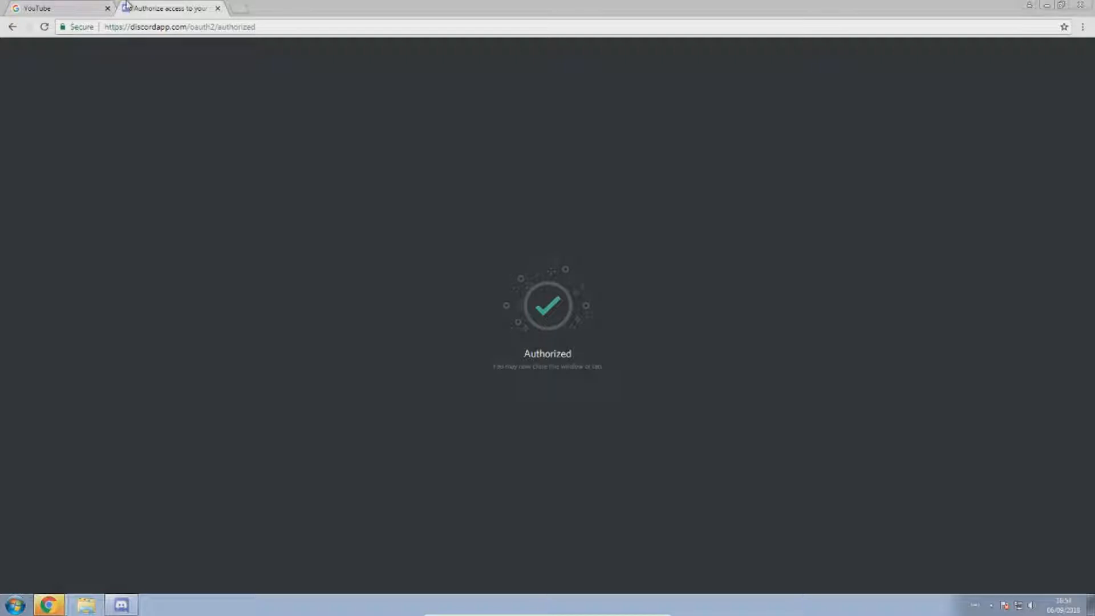
# Switch to the Discord app and send the bot command "!loop 3" in the general text channel
pyautogui.click(120, 603)
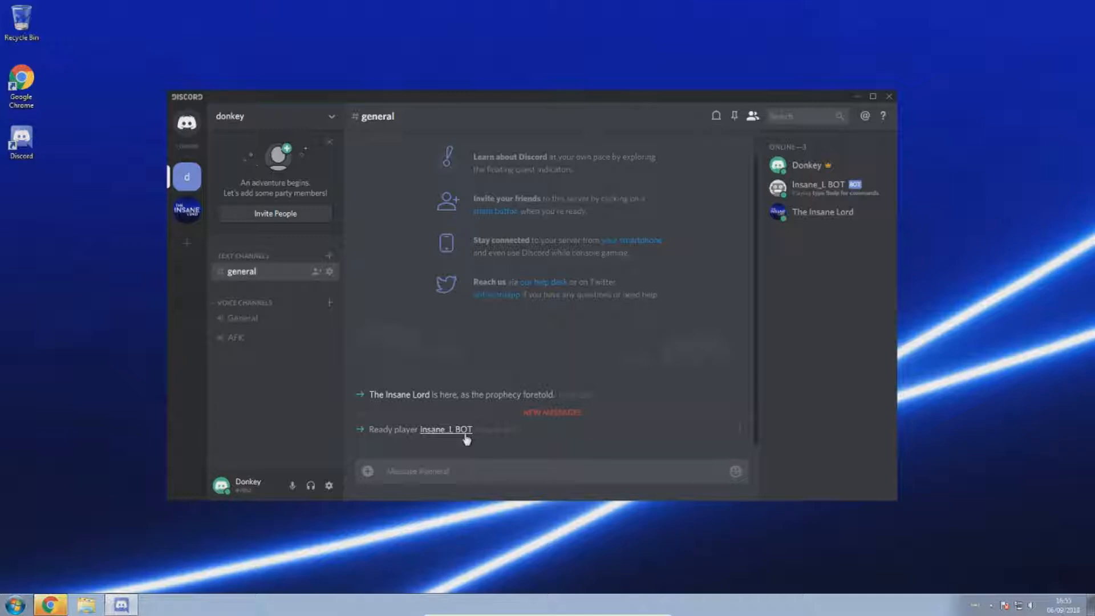
pyautogui.click(457, 468)
pyautogui.write('llol')
pyautogui.write('p')
pyautogui.write(' 3')
pyautogui.press('Return')
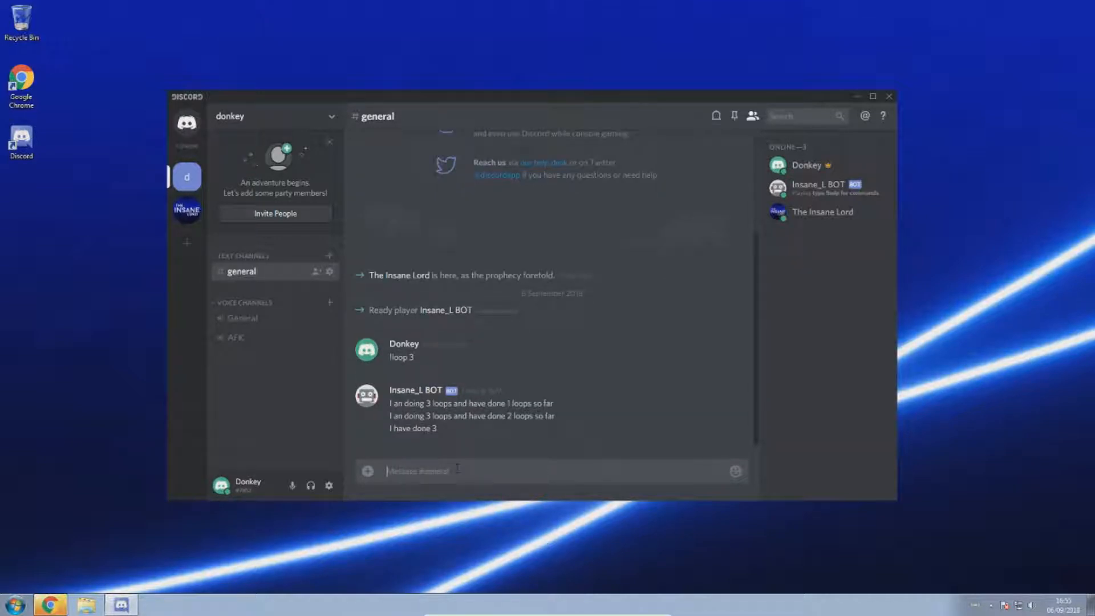
# Try to clear the channel's messages with the bot commands "!CLEAR" and "!clear 4"
pyautogui.write('!CLEAR')
pyautogui.press('Return')
pyautogui.write('!c')
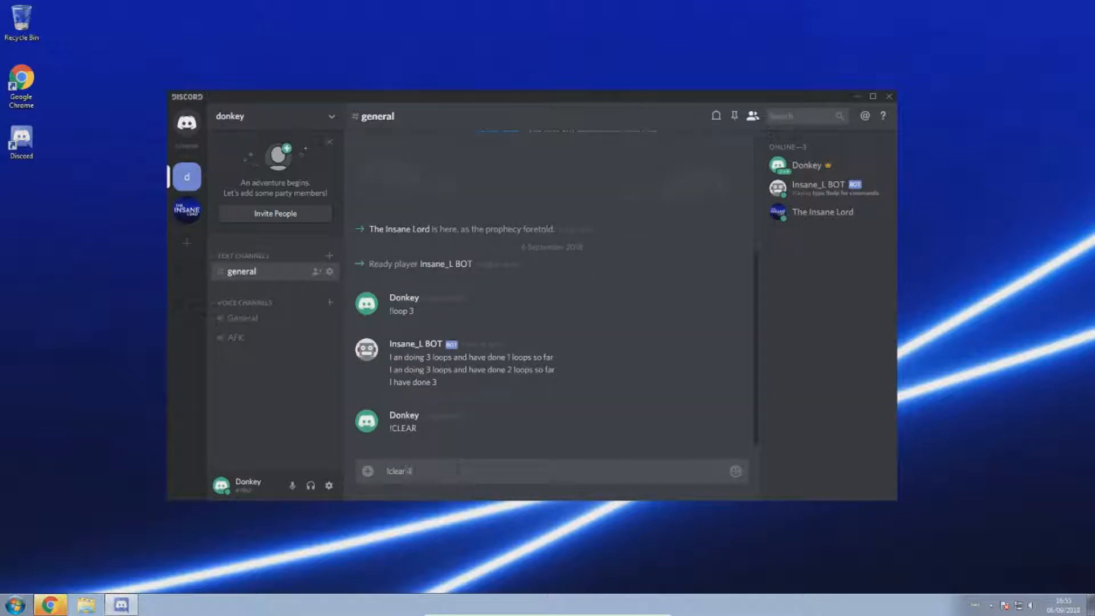
pyautogui.write('lear 4')
pyautogui.press('Return')
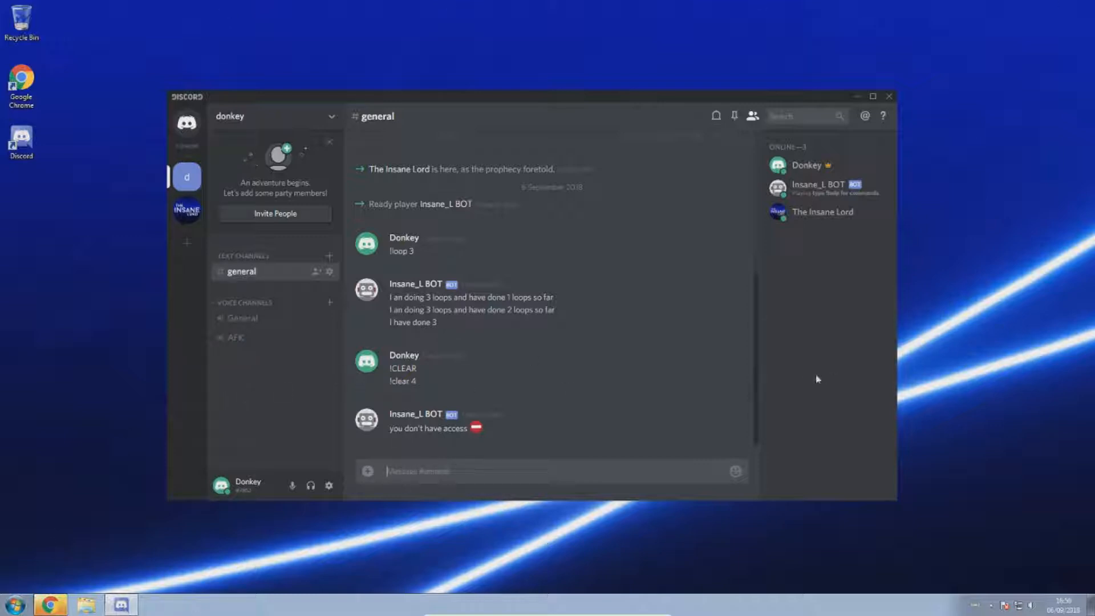
# Delete the "!clear 4" message from the general channel
pyautogui.click(736, 386)
pyautogui.click(737, 420)
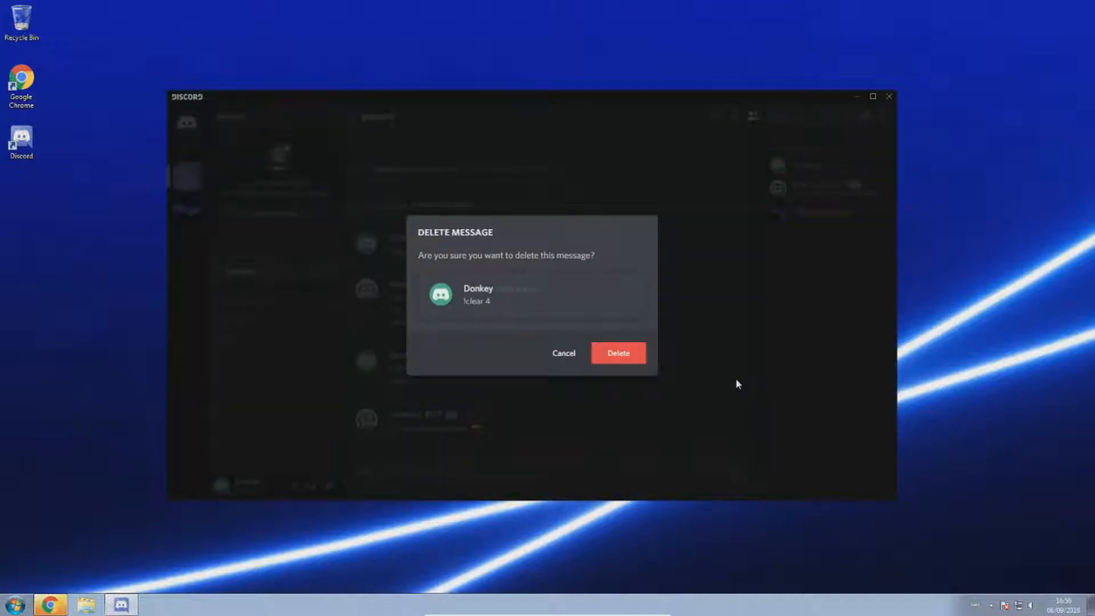
pyautogui.click(640, 355)
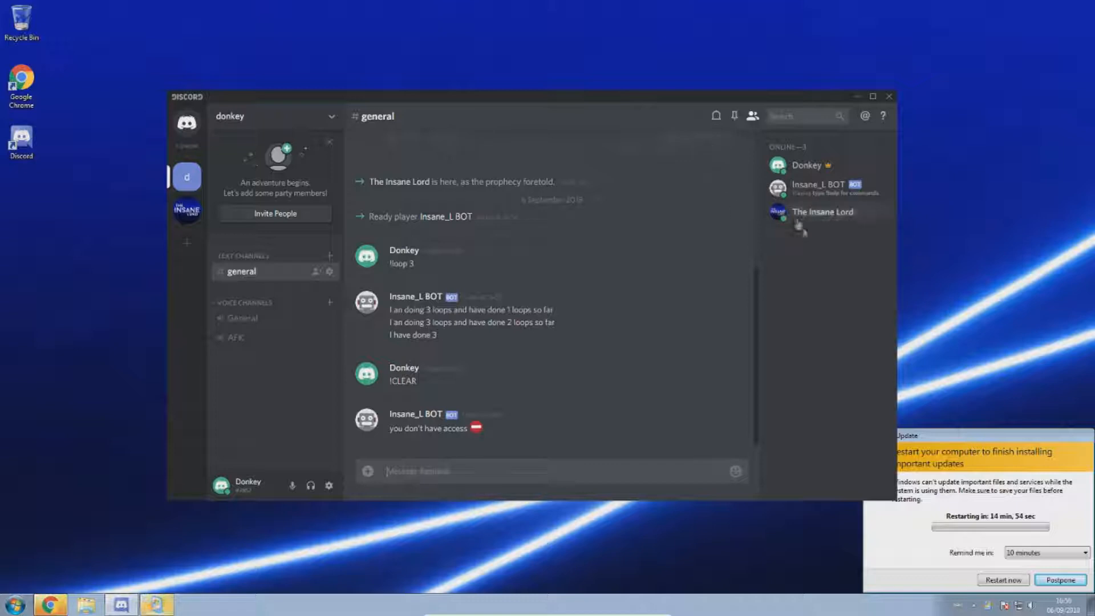
# Postpone the Windows Update restart with a different reminder interval
pyautogui.click(1067, 552)
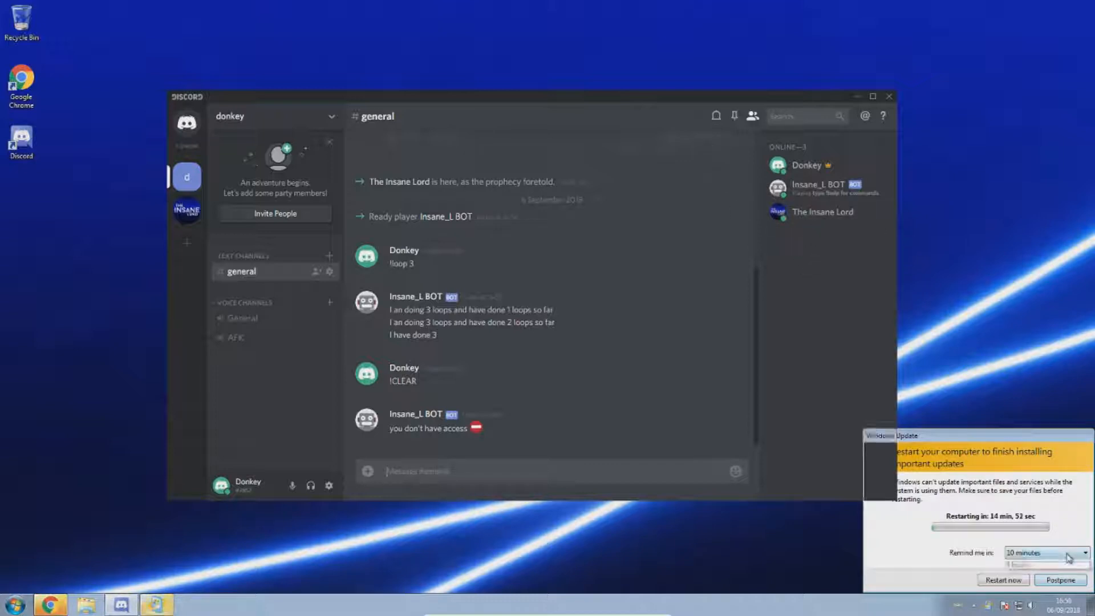
pyautogui.click(1068, 564)
pyautogui.click(1061, 580)
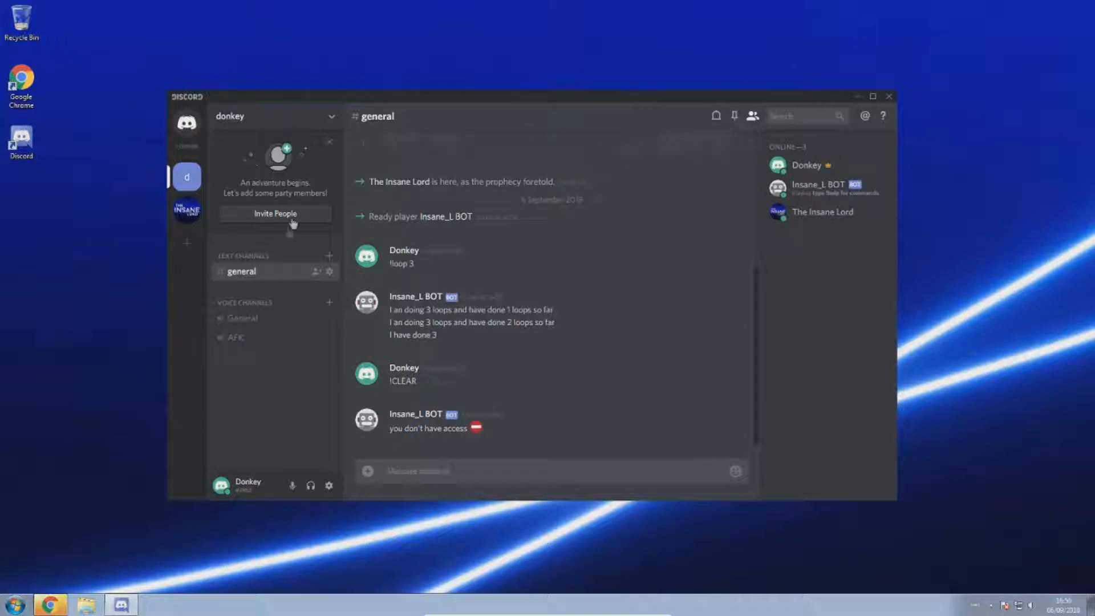
# Create a new role in the donkey server's role settings and name it BOT
pyautogui.click(332, 117)
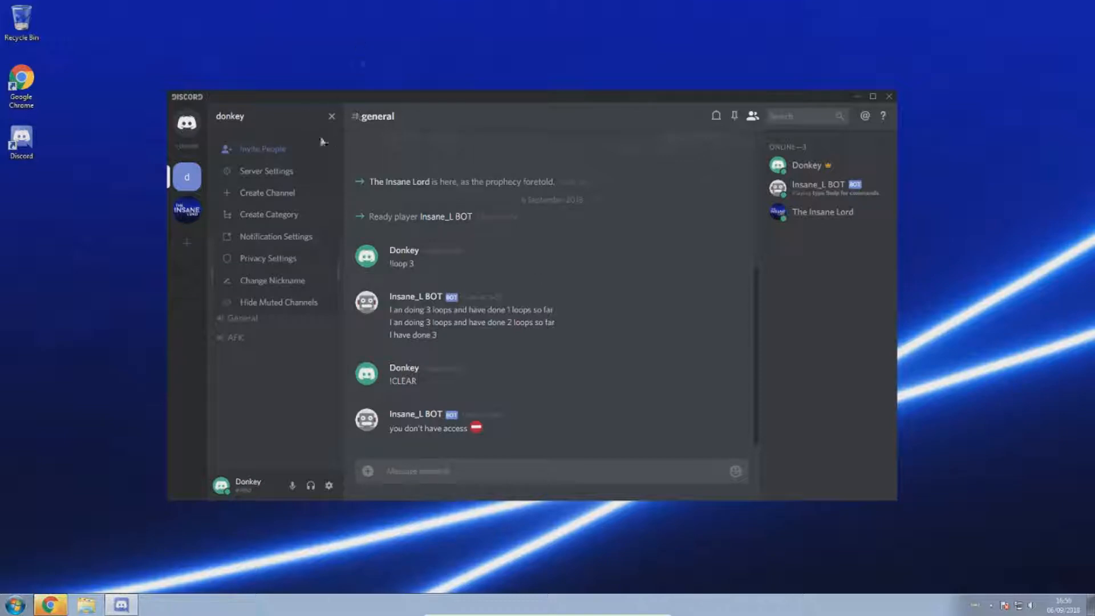
pyautogui.click(302, 171)
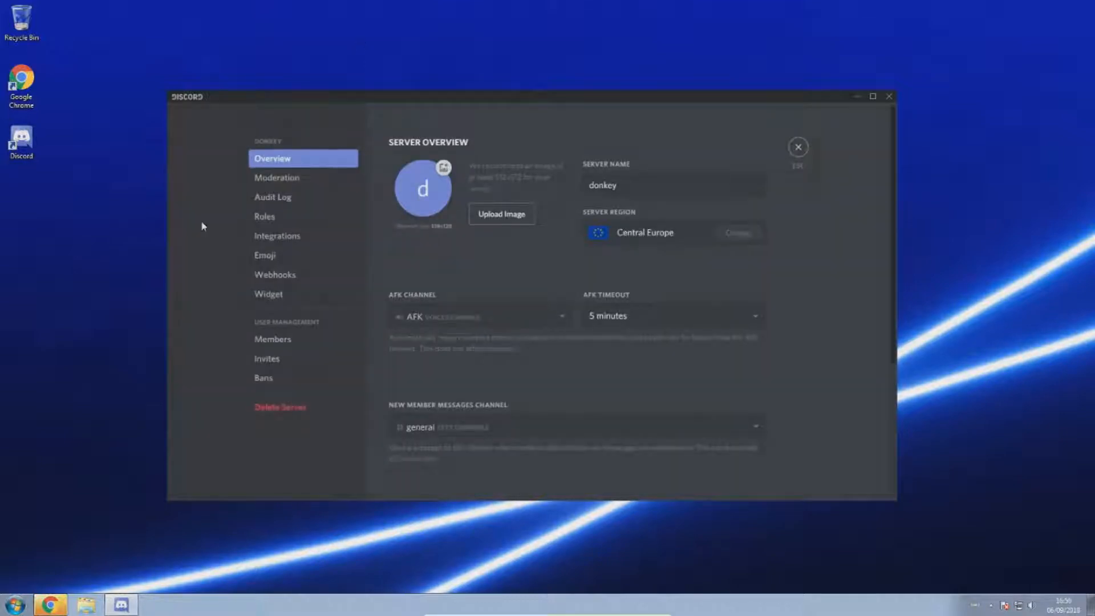
pyautogui.click(320, 225)
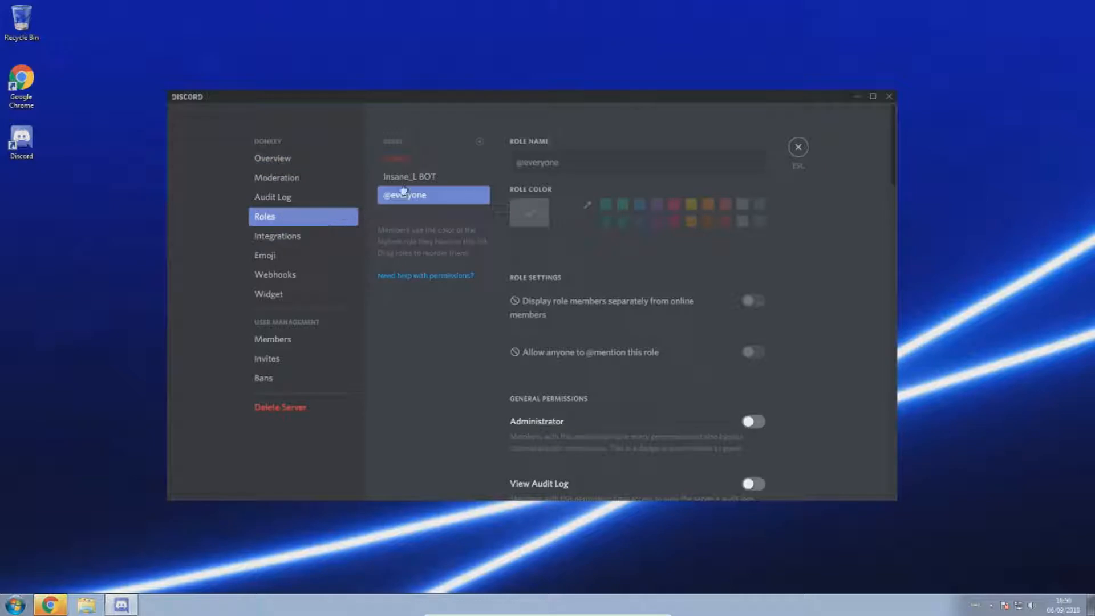
pyautogui.click(479, 142)
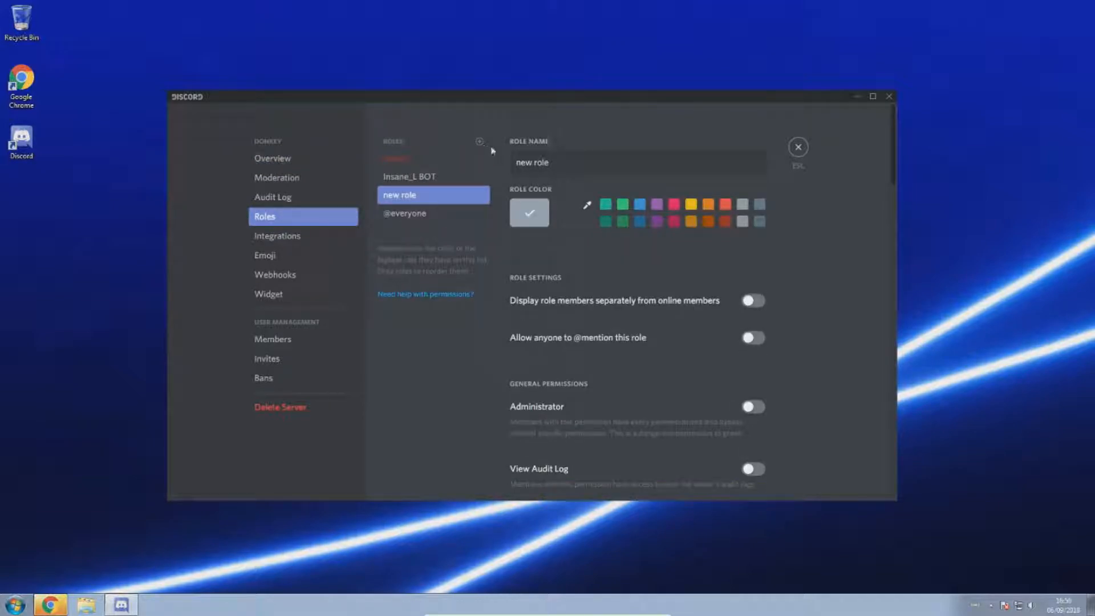
pyautogui.click(435, 178)
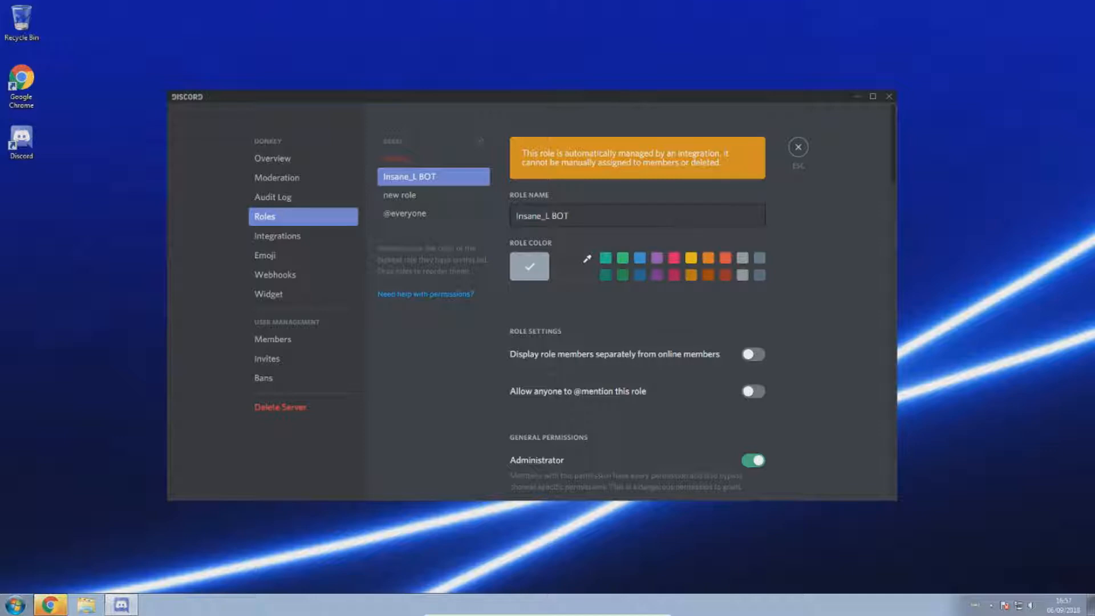
pyautogui.click(439, 199)
pyautogui.moveTo(549, 163); pyautogui.dragTo(504, 162)
pyautogui.write('BORT')
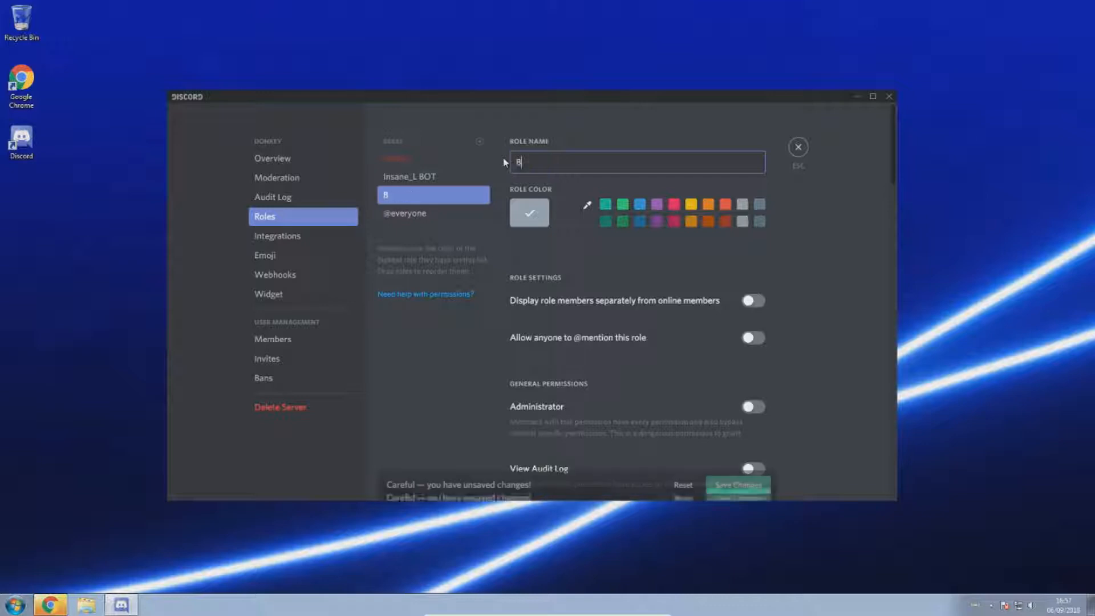
pyautogui.press('BackSpace')
pyautogui.write('T')
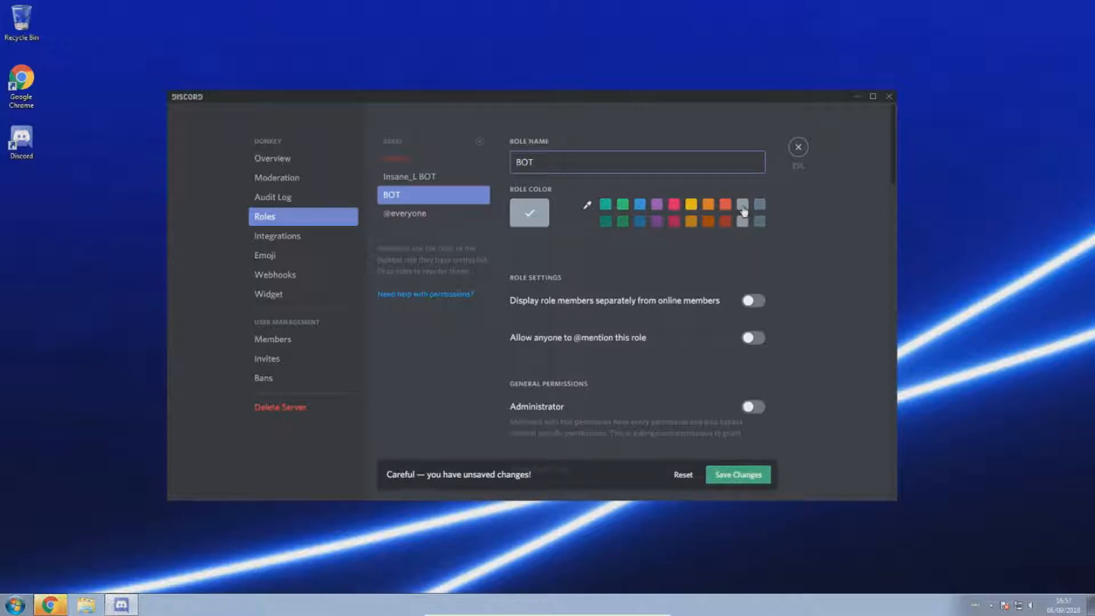
# Give the BOT role the dark grey colour, Administrator permission and separate member display, save the changes and close the settings
pyautogui.click(760, 221)
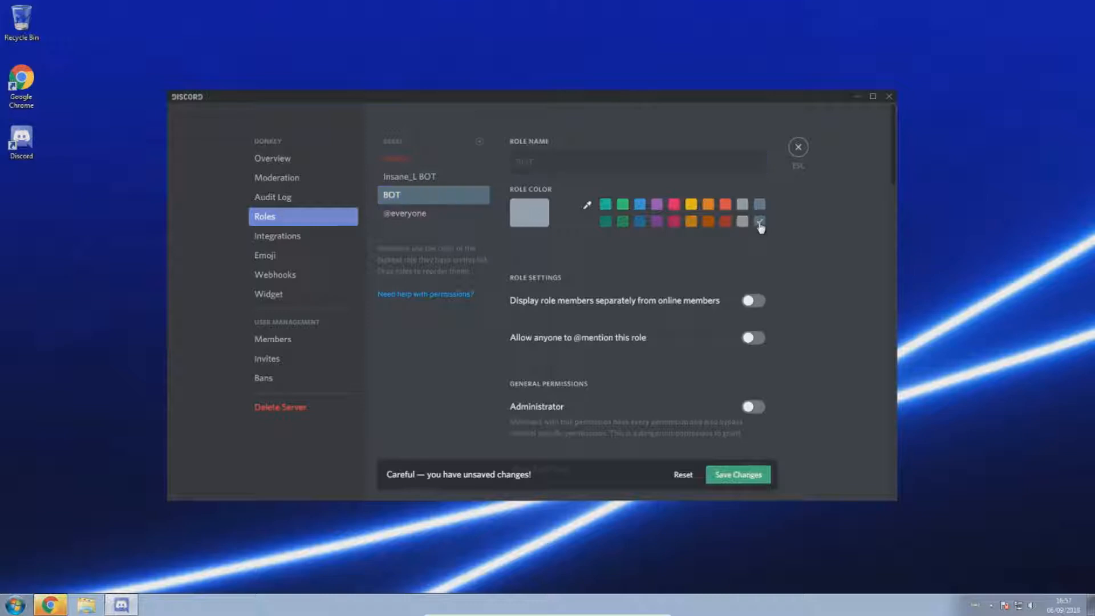
pyautogui.click(748, 408)
pyautogui.click(751, 473)
pyautogui.click(762, 301)
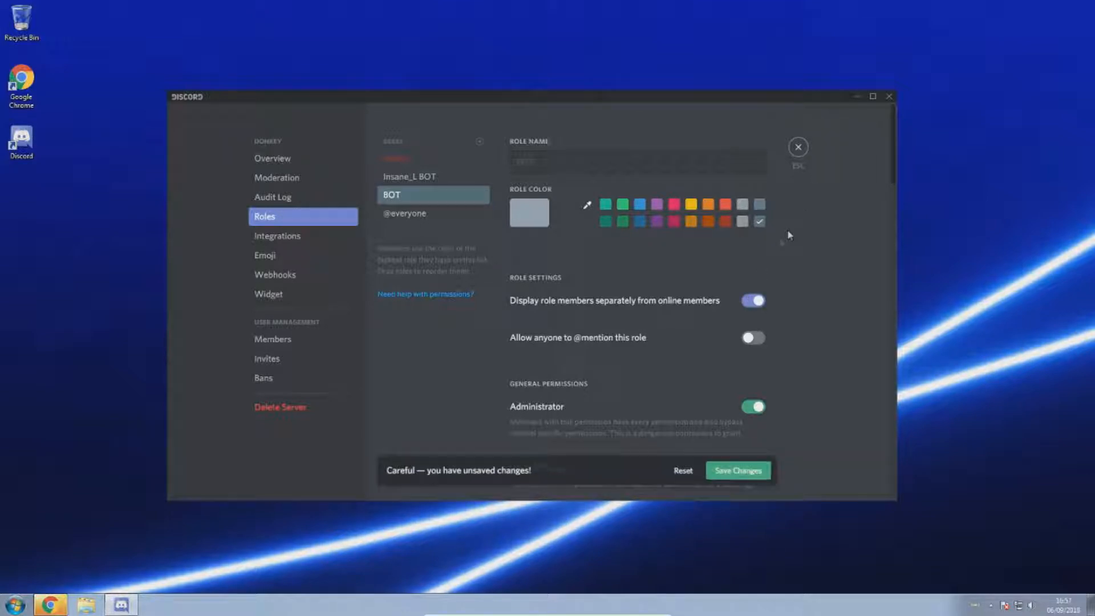
pyautogui.click(738, 471)
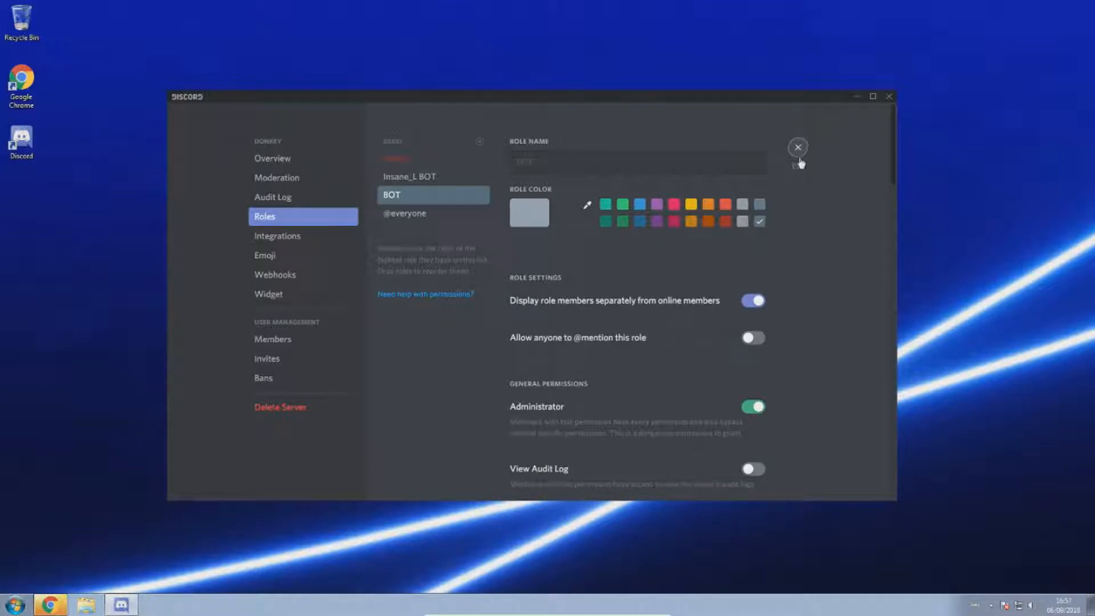
pyautogui.click(798, 147)
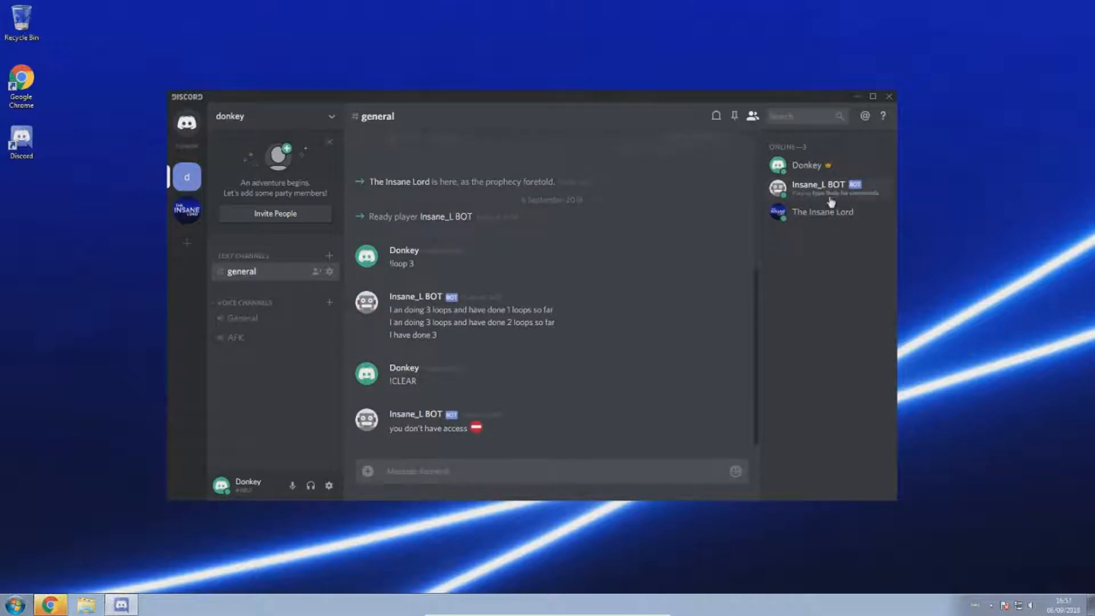
# Assign the BOT role to Insane_L BOT from its profile card
pyautogui.click(792, 197)
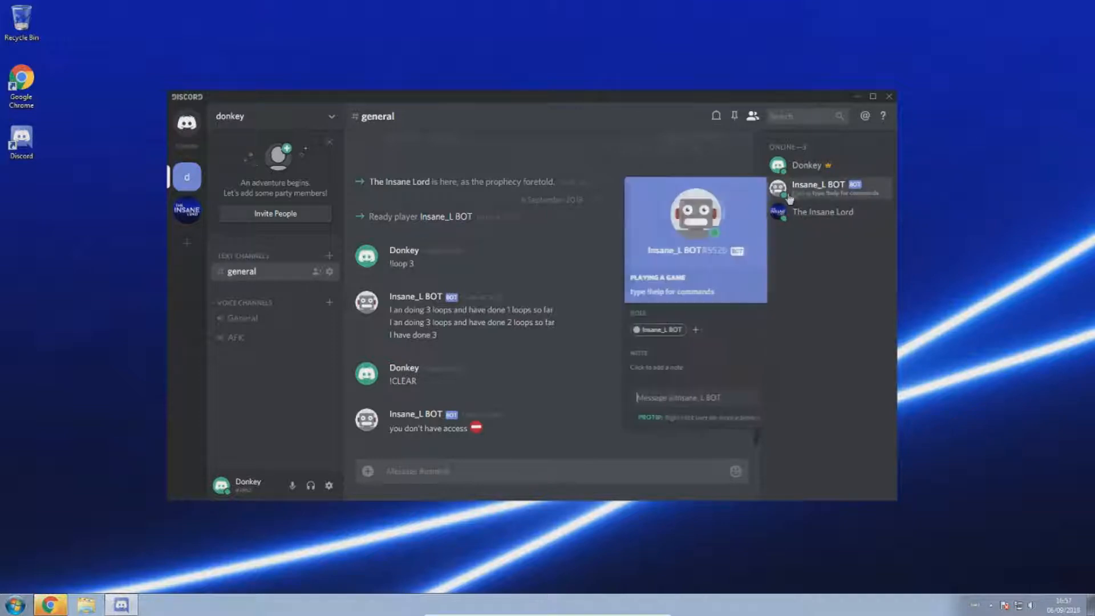
pyautogui.click(701, 331)
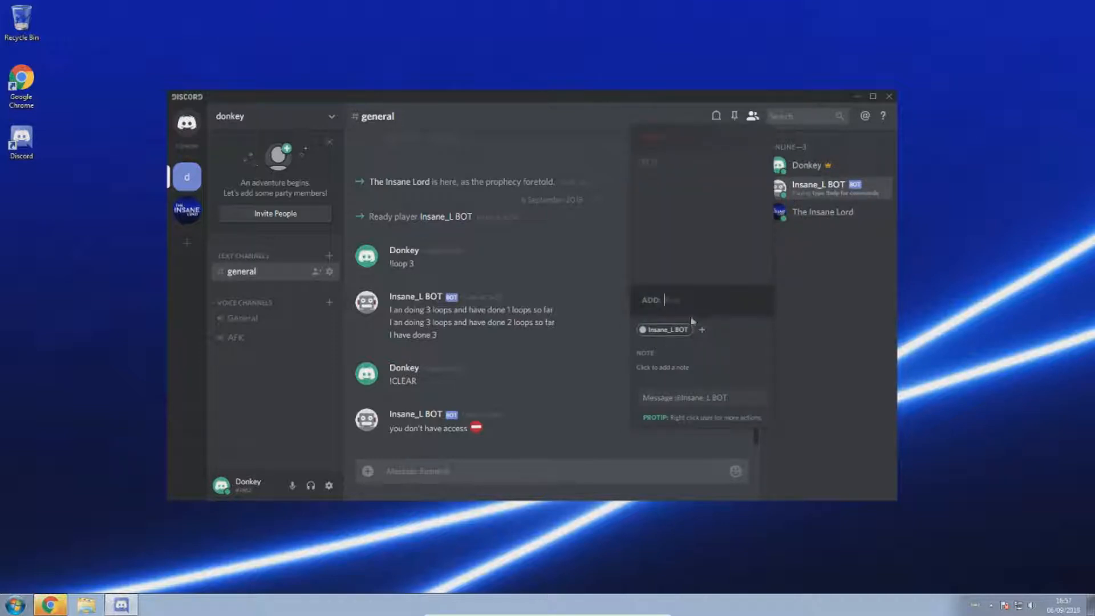
pyautogui.click(650, 171)
pyautogui.click(825, 338)
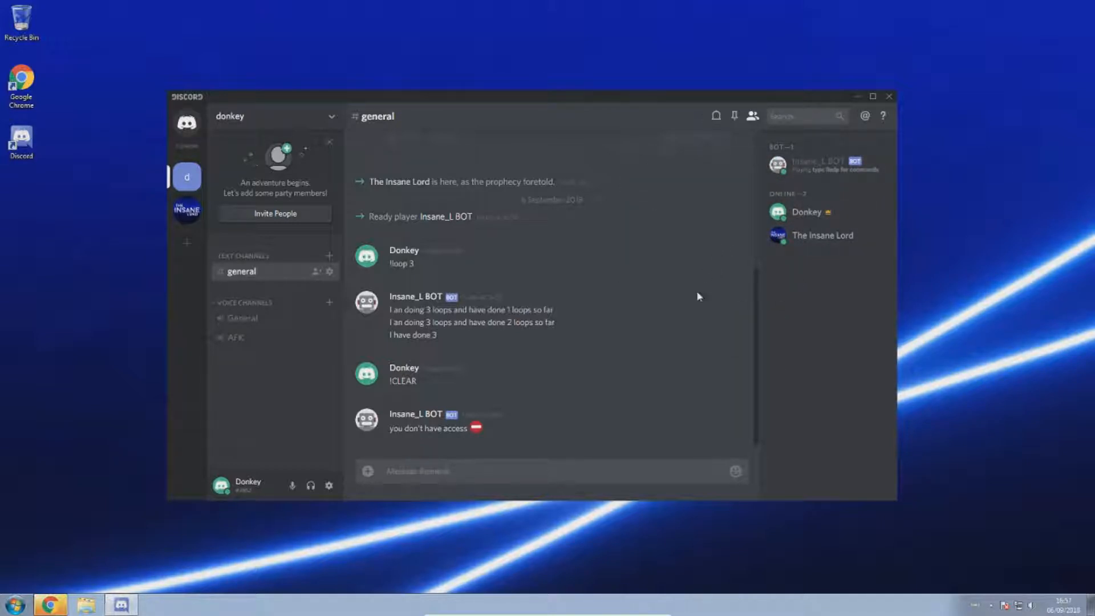
pyautogui.click(339, 119)
pyautogui.click(316, 169)
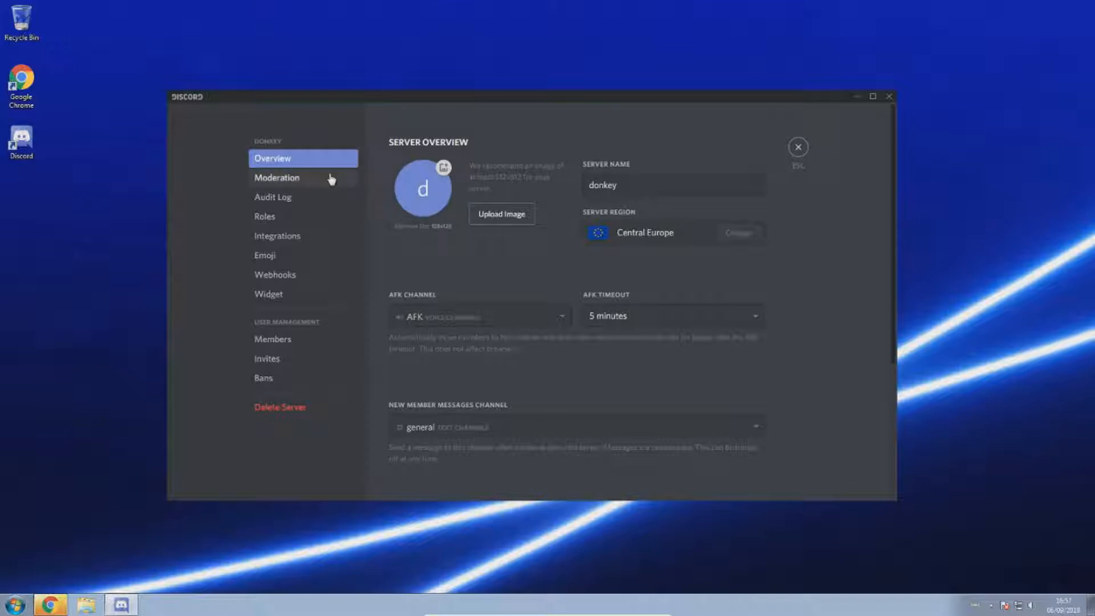
pyautogui.click(319, 221)
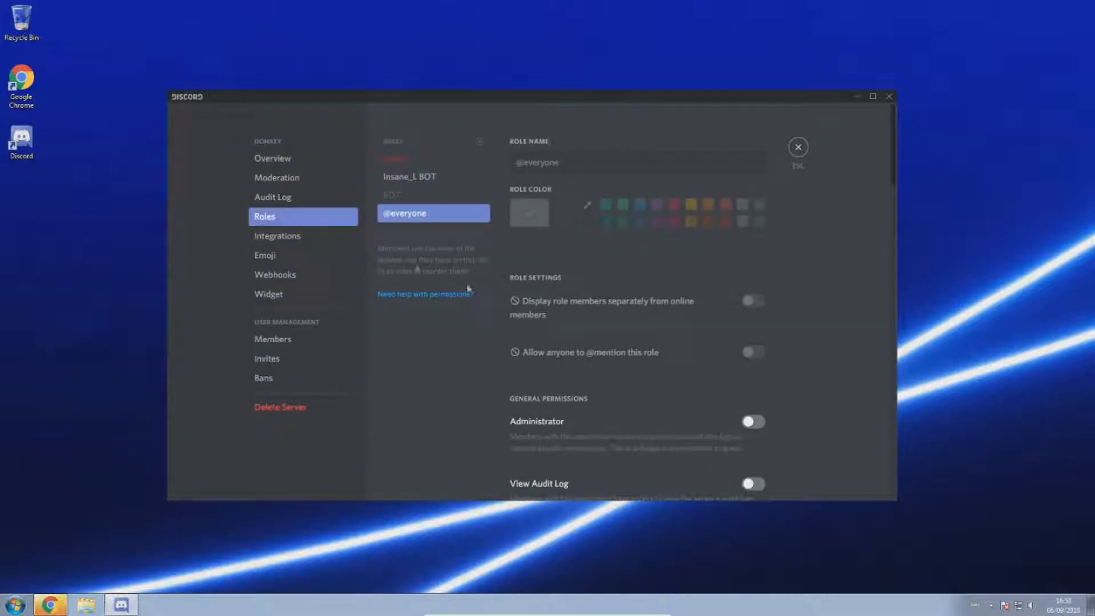
pyautogui.scroll(-3, 614, 276)
pyautogui.scroll(-2, 616, 278)
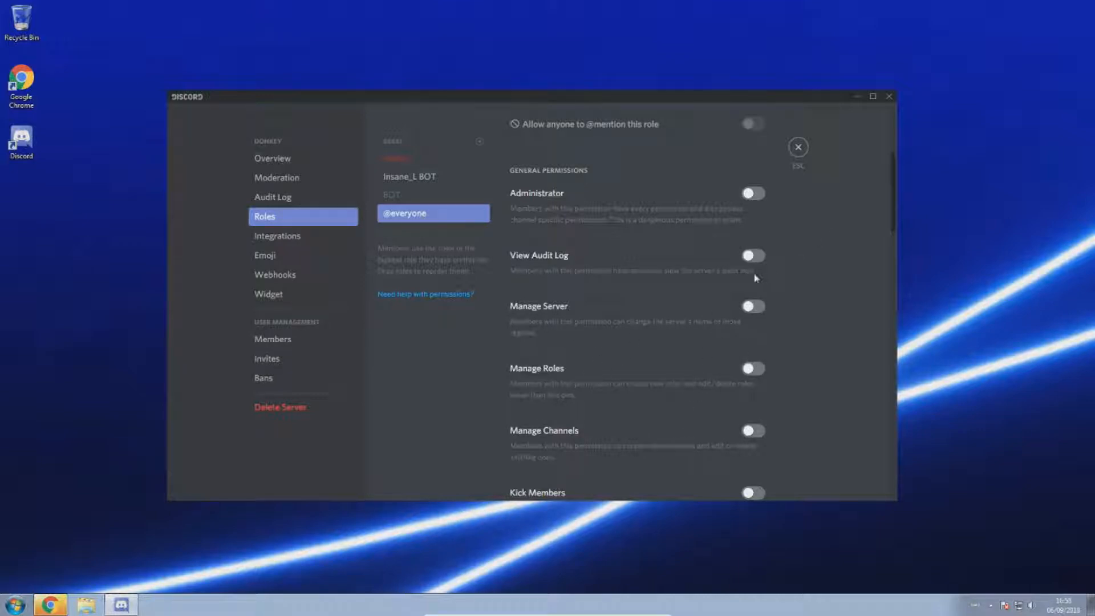
pyautogui.scroll(5, 753, 278)
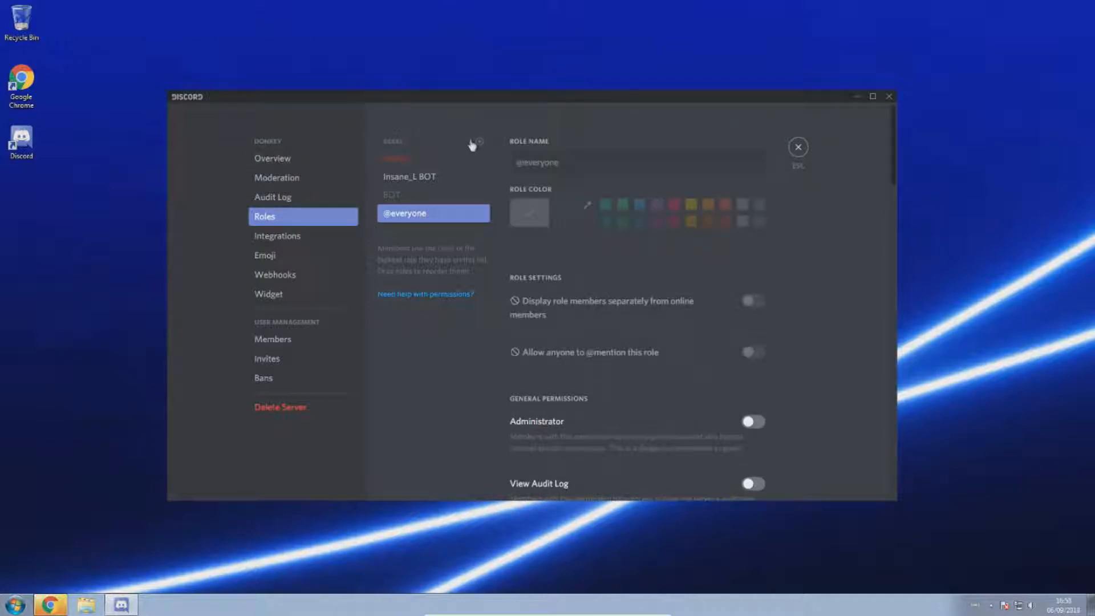
pyautogui.scroll(-4, 580, 302)
pyautogui.scroll(-5, 580, 303)
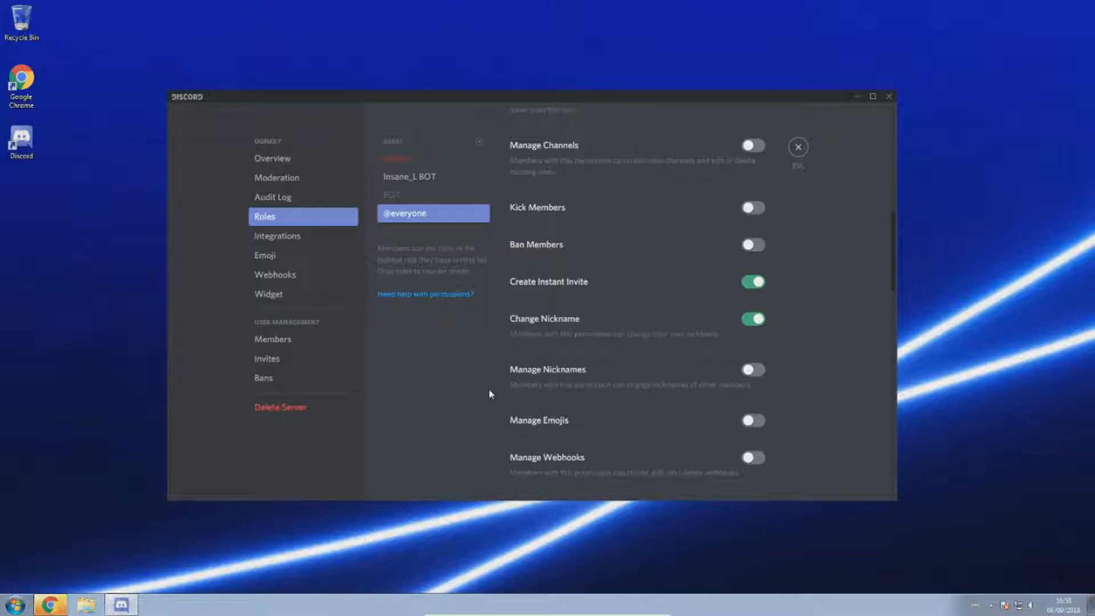
pyautogui.scroll(-2, 650, 347)
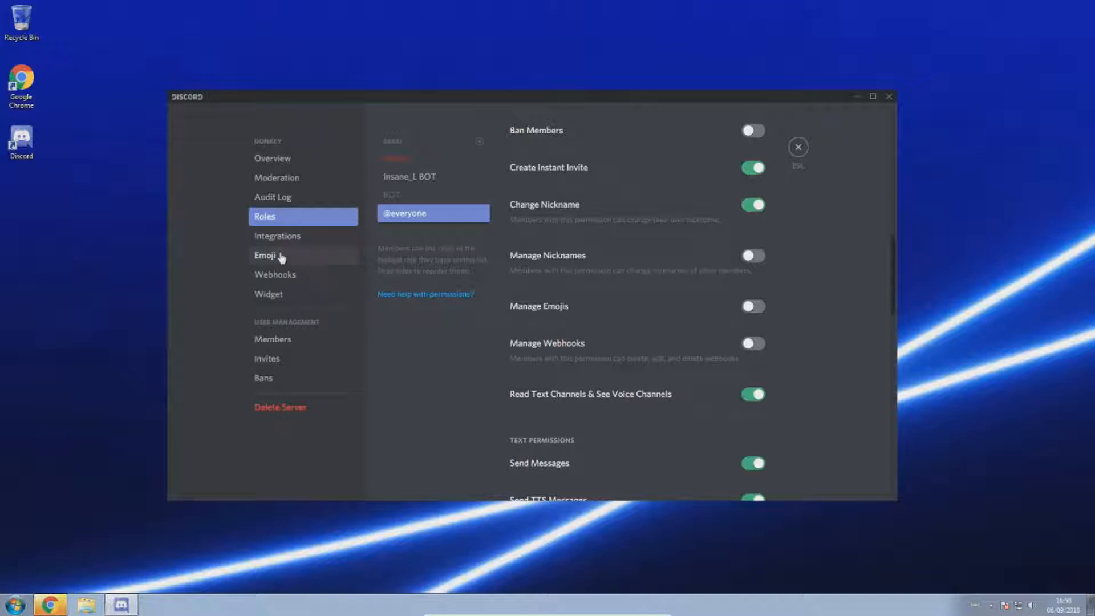
# Review the entries in the donkey server's audit log
pyautogui.click(273, 197)
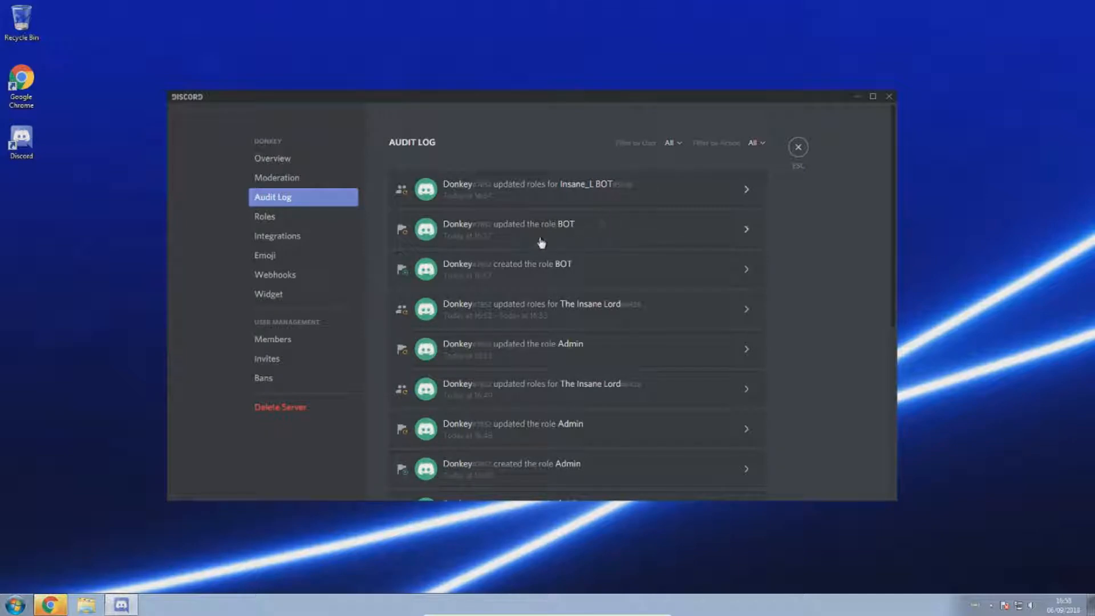
pyautogui.scroll(-2, 583, 240)
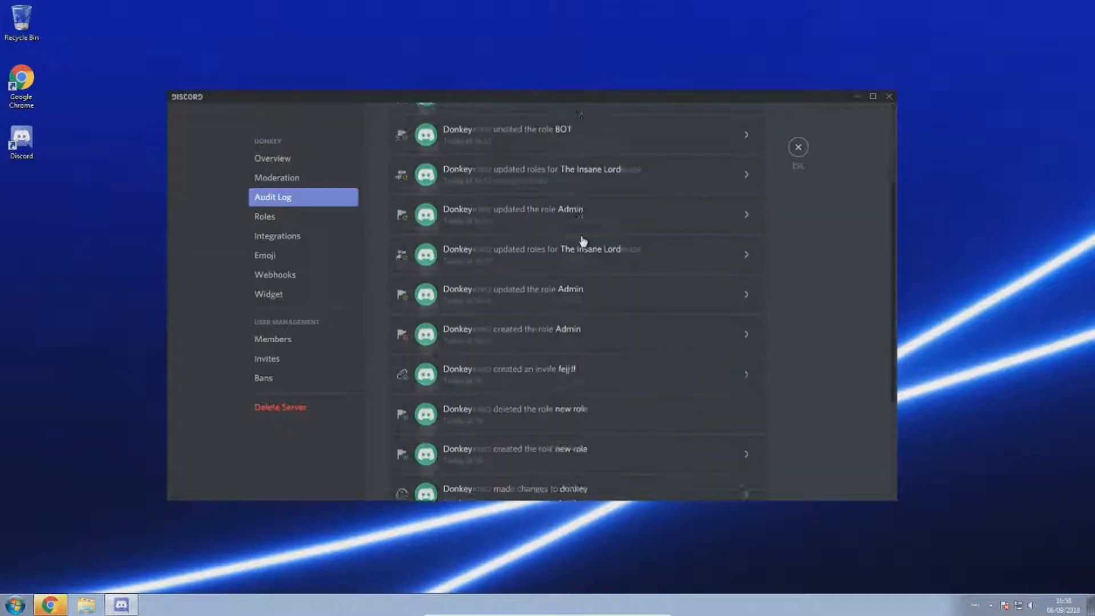
pyautogui.scroll(-3, 582, 240)
pyautogui.scroll(6, 454, 320)
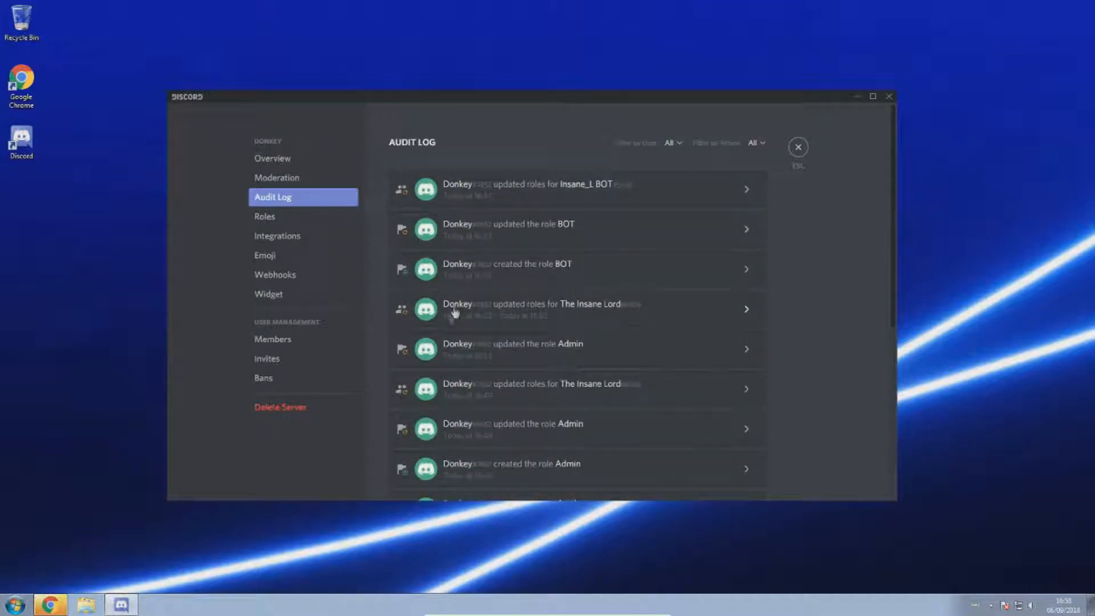
# Create another role in the donkey server's role settings, give it the light green colour and save the changes
pyautogui.click(320, 222)
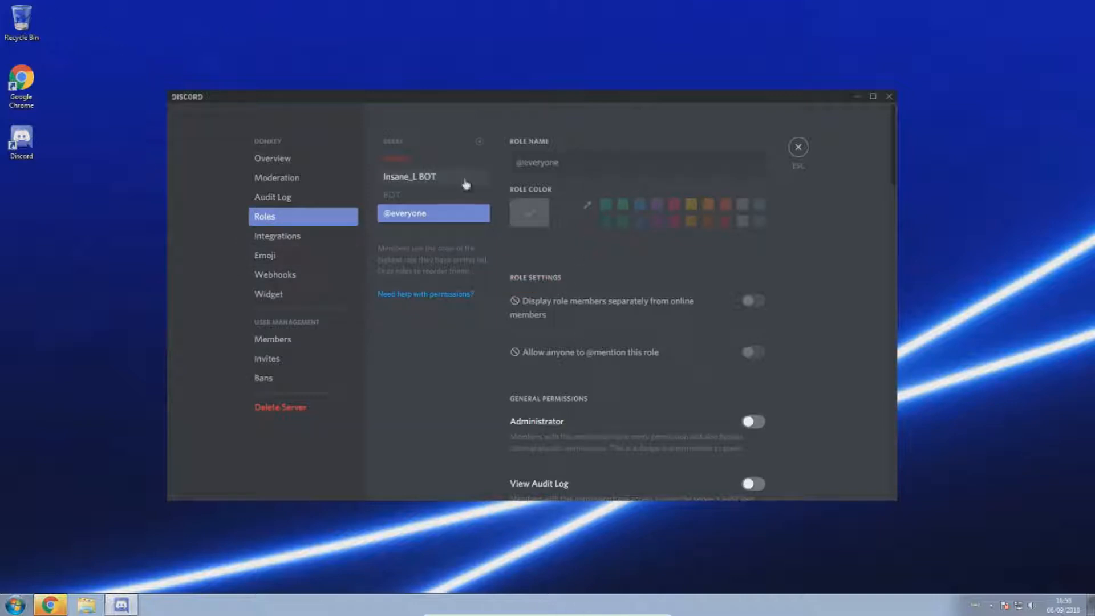
pyautogui.click(478, 141)
pyautogui.moveTo(553, 165); pyautogui.dragTo(506, 171)
pyautogui.click(838, 187)
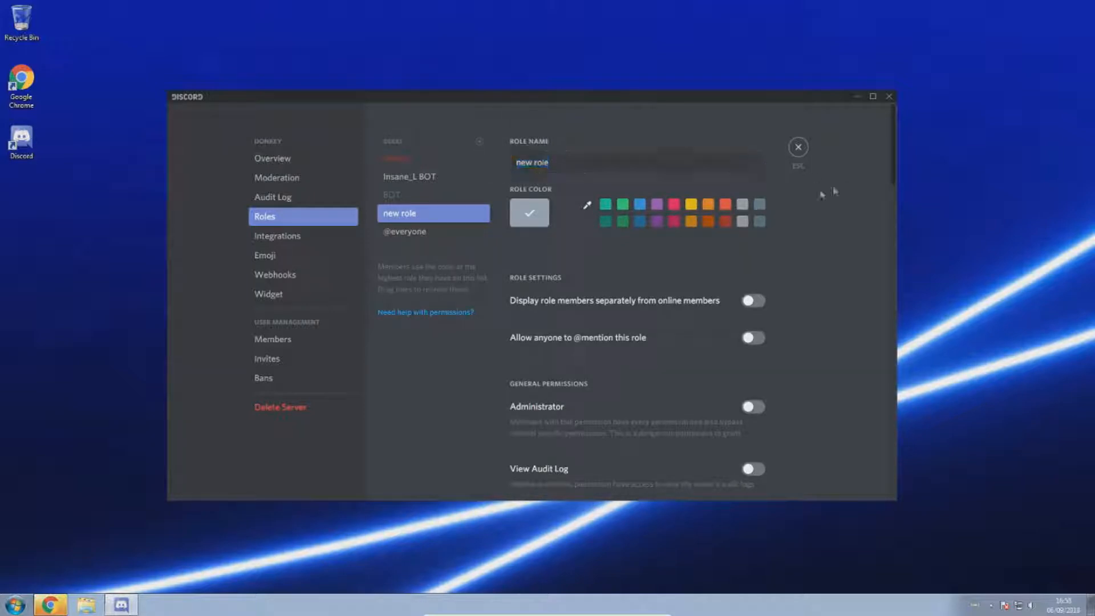
pyautogui.click(626, 209)
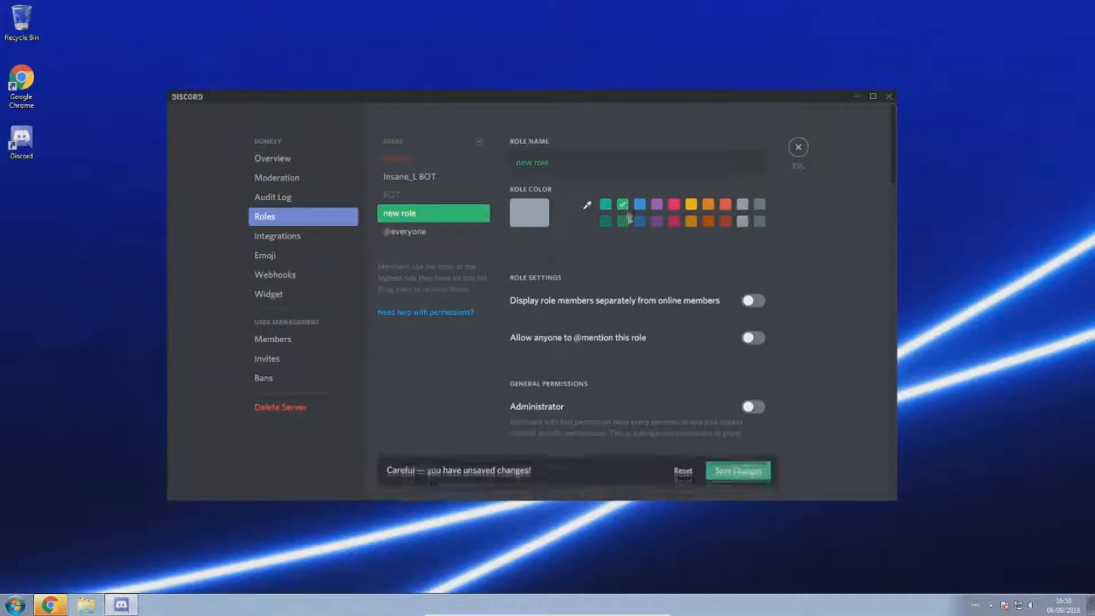
pyautogui.click(753, 478)
# Grant the green new role the Manage Roles permission, save it, and view the Admin role's permissions for comparison
pyautogui.scroll(-4, 637, 335)
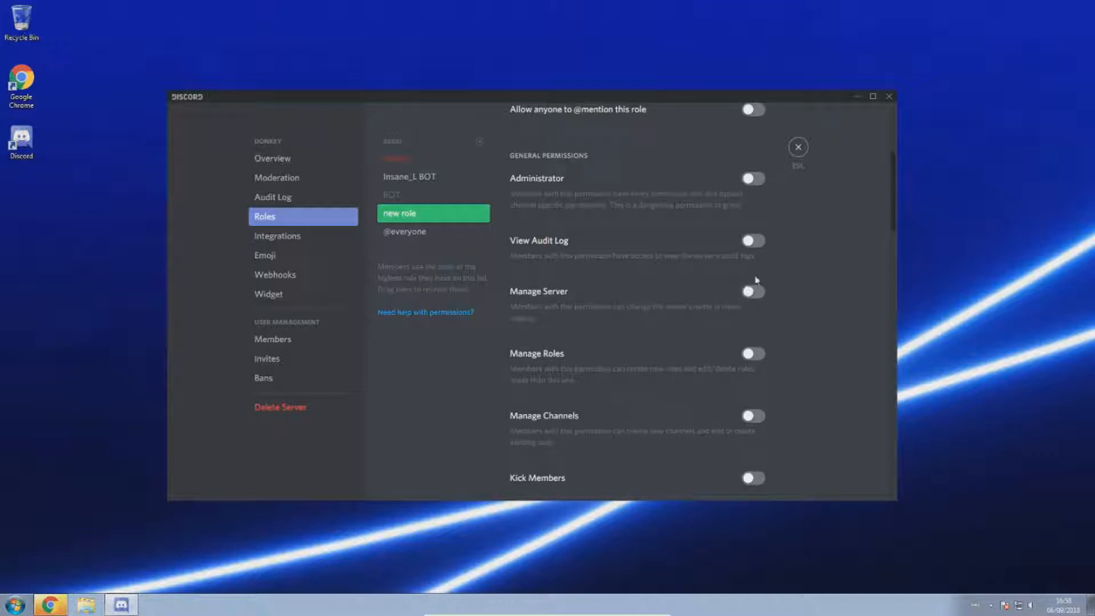
pyautogui.click(751, 353)
pyautogui.click(730, 474)
pyautogui.click(442, 163)
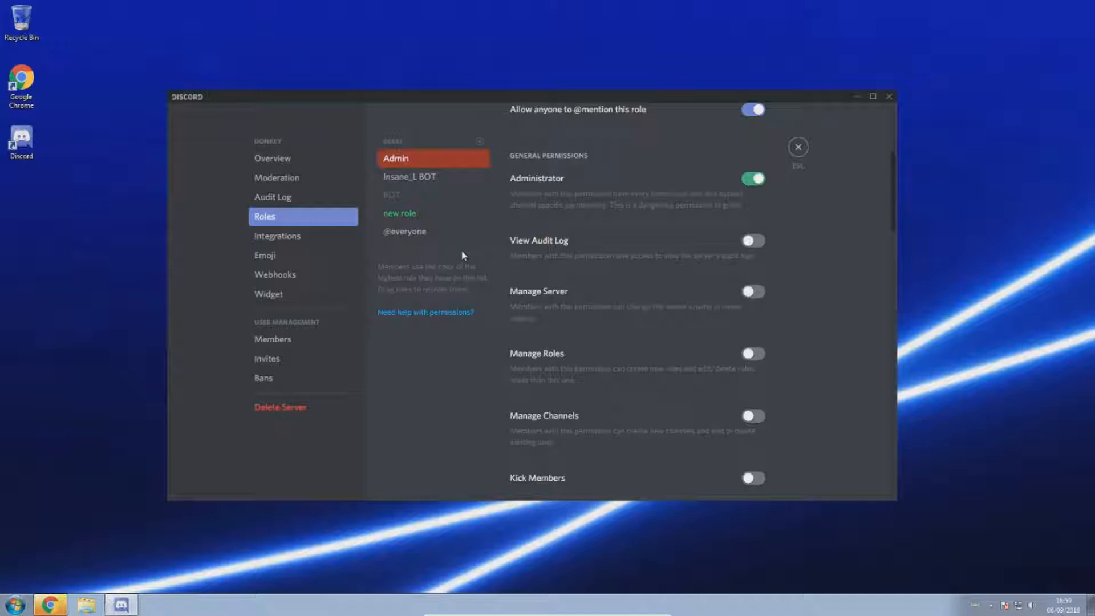
# Enable Kick Members and Ban Members for the green new role and save the changes
pyautogui.click(422, 213)
pyautogui.scroll(-3, 682, 247)
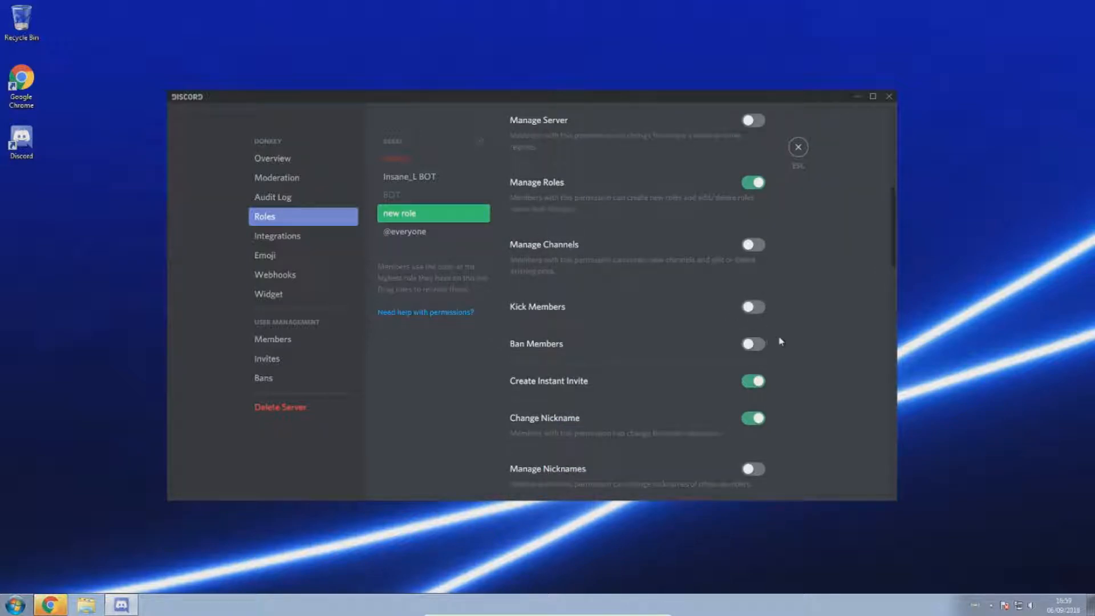
pyautogui.click(756, 311)
pyautogui.click(758, 344)
pyautogui.click(752, 474)
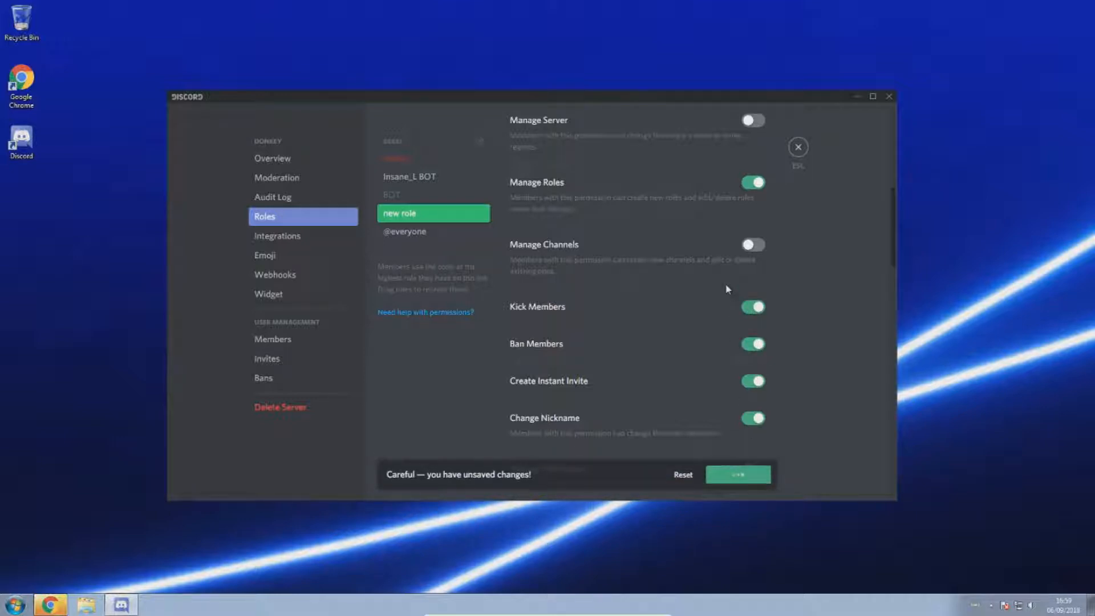
# Enable View Audit Log for the green new role and save the change
pyautogui.scroll(-3, 679, 272)
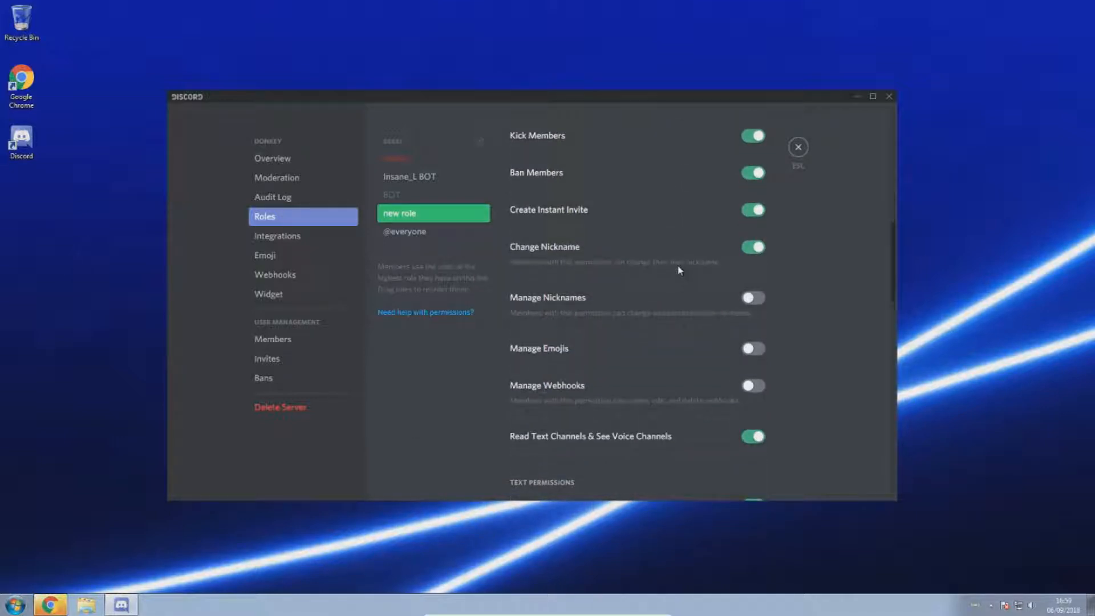
pyautogui.scroll(6, 701, 340)
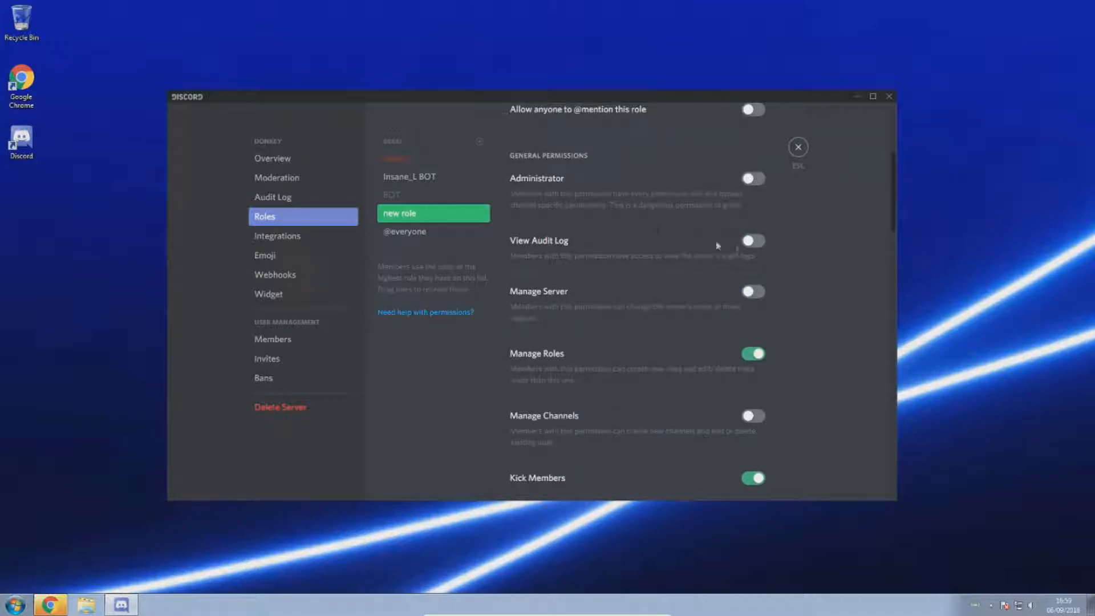
pyautogui.click(755, 241)
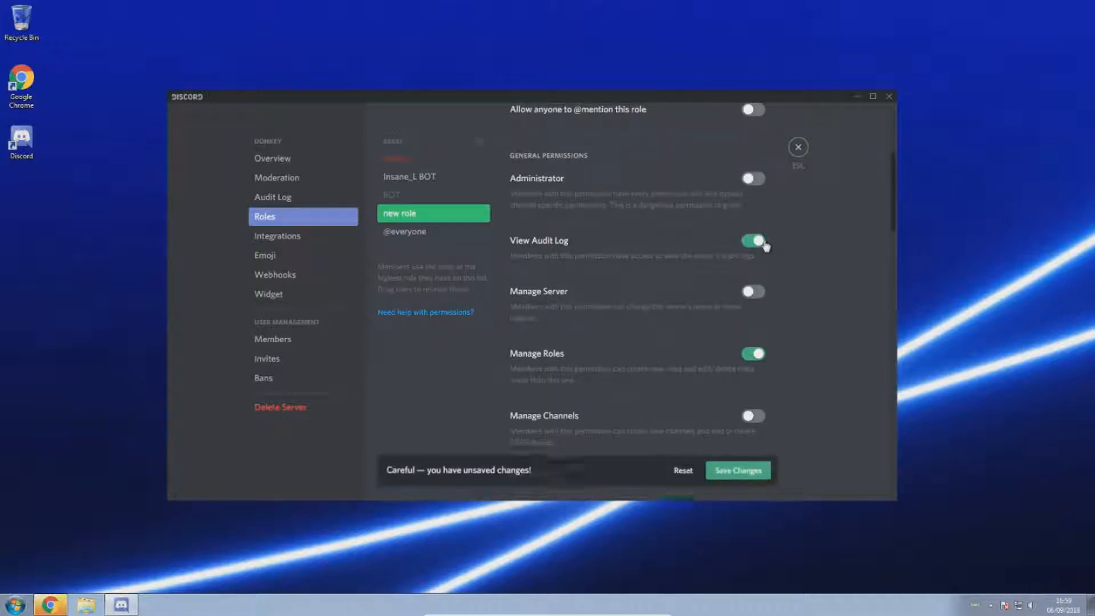
pyautogui.click(733, 481)
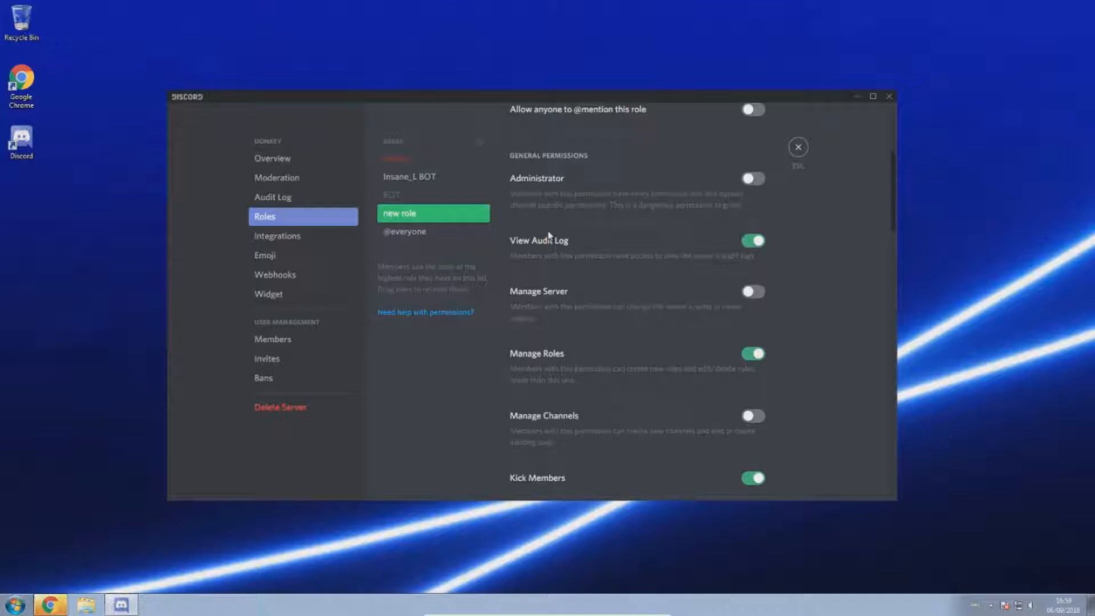
# Enable Manage Nicknames for the green new role and save the change
pyautogui.scroll(-5, 858, 238)
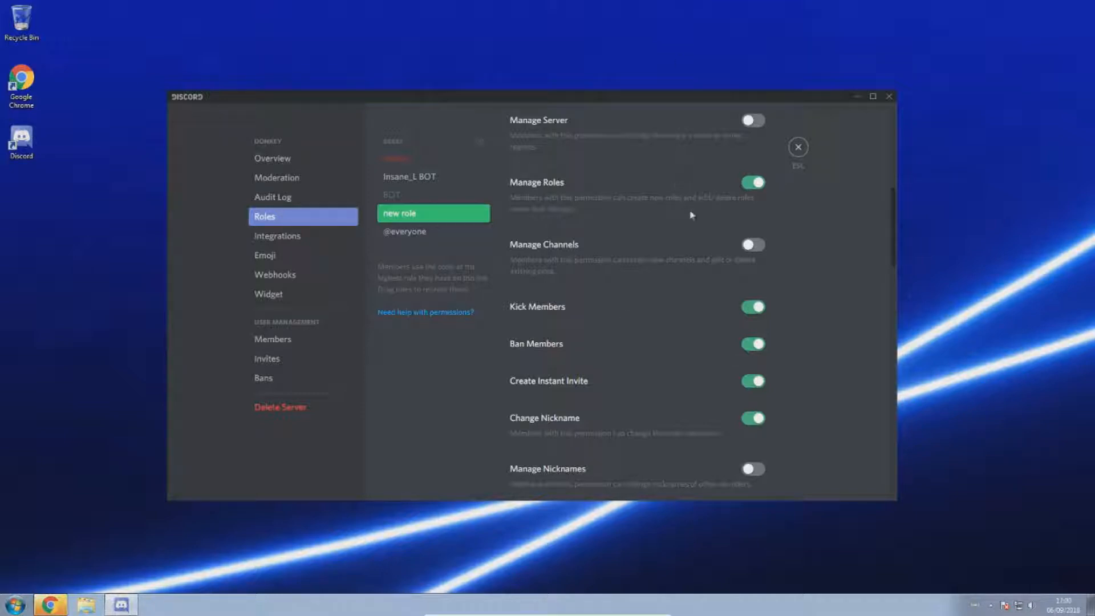
pyautogui.scroll(-3, 687, 215)
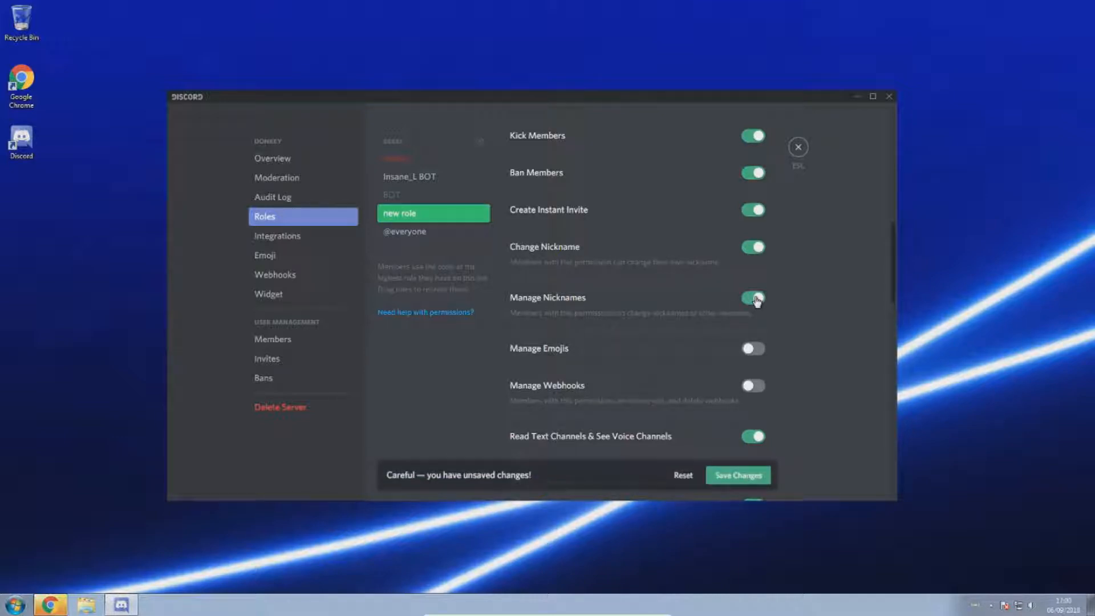
pyautogui.click(738, 475)
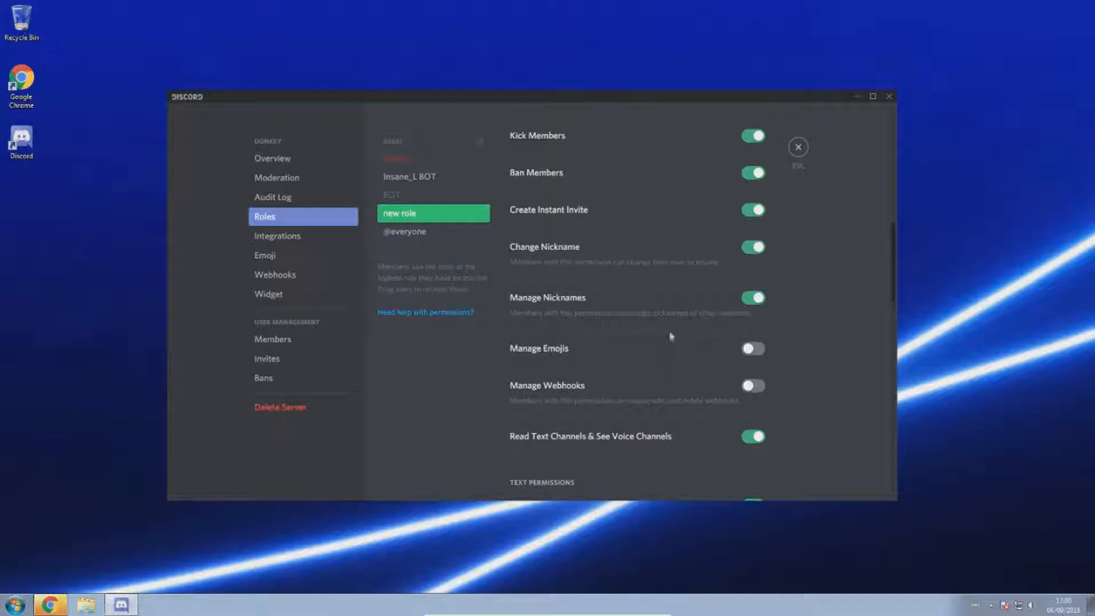
pyautogui.scroll(-1, 671, 335)
pyautogui.scroll(-1, 622, 356)
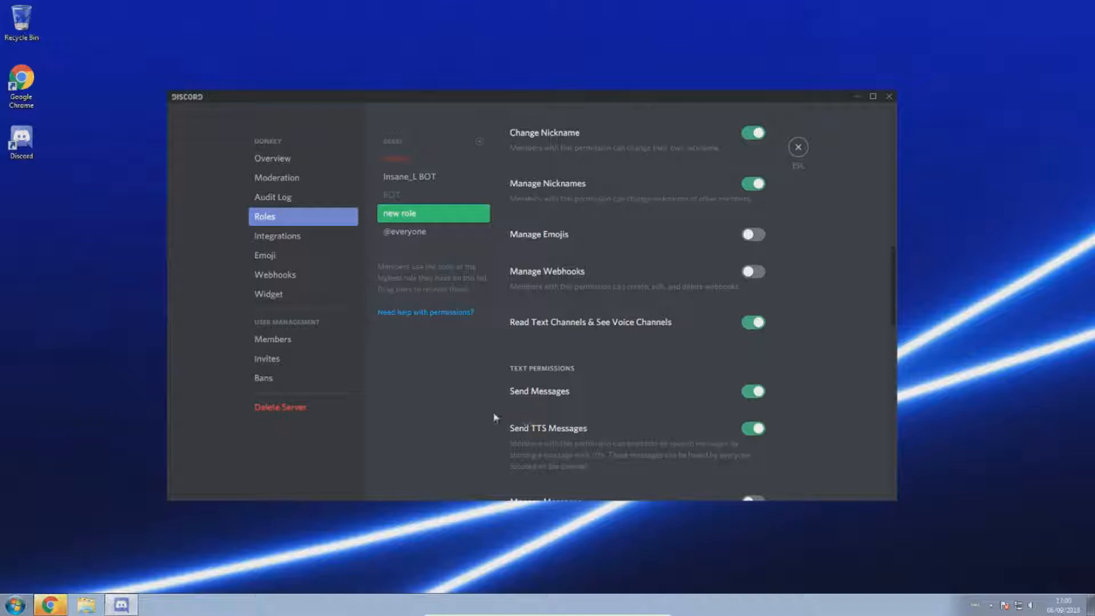
pyautogui.click(437, 239)
pyautogui.click(757, 429)
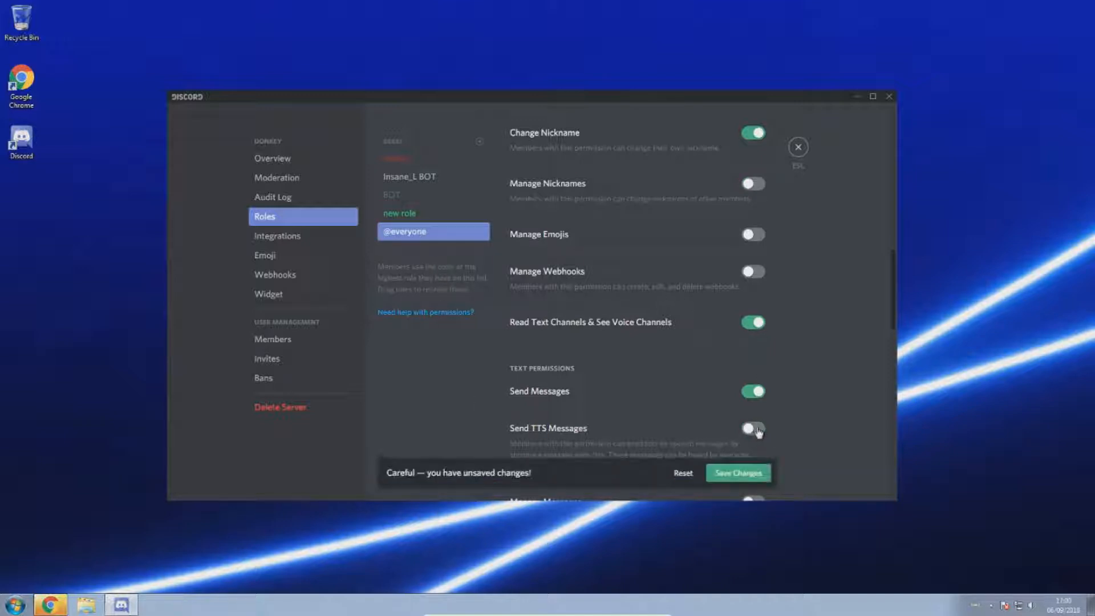
pyautogui.click(738, 474)
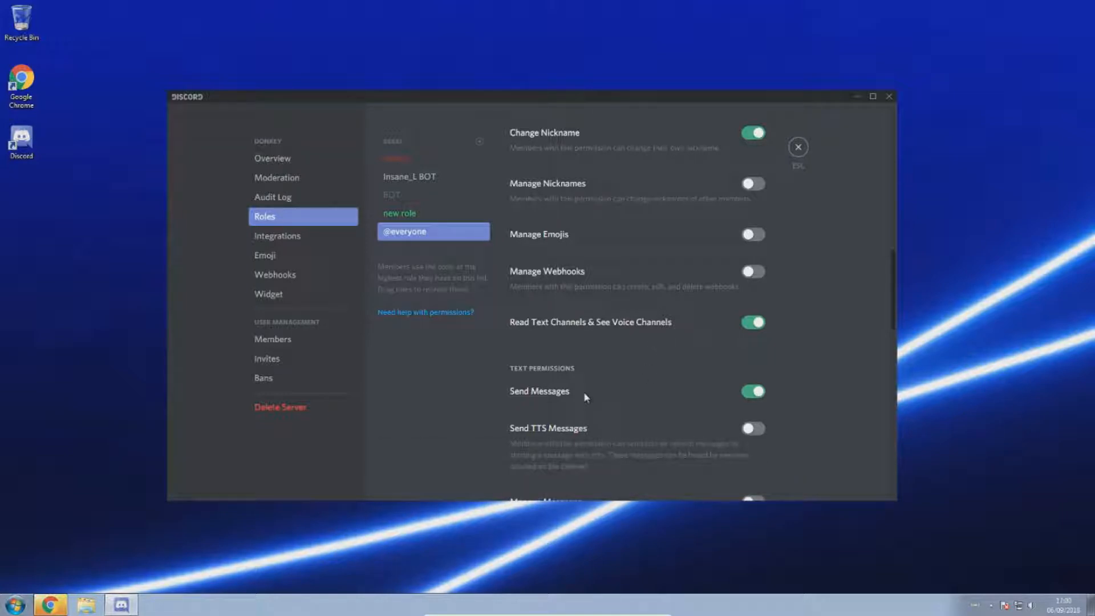
# Enable Manage Messages in the green new role's text permissions and save the change
pyautogui.click(481, 212)
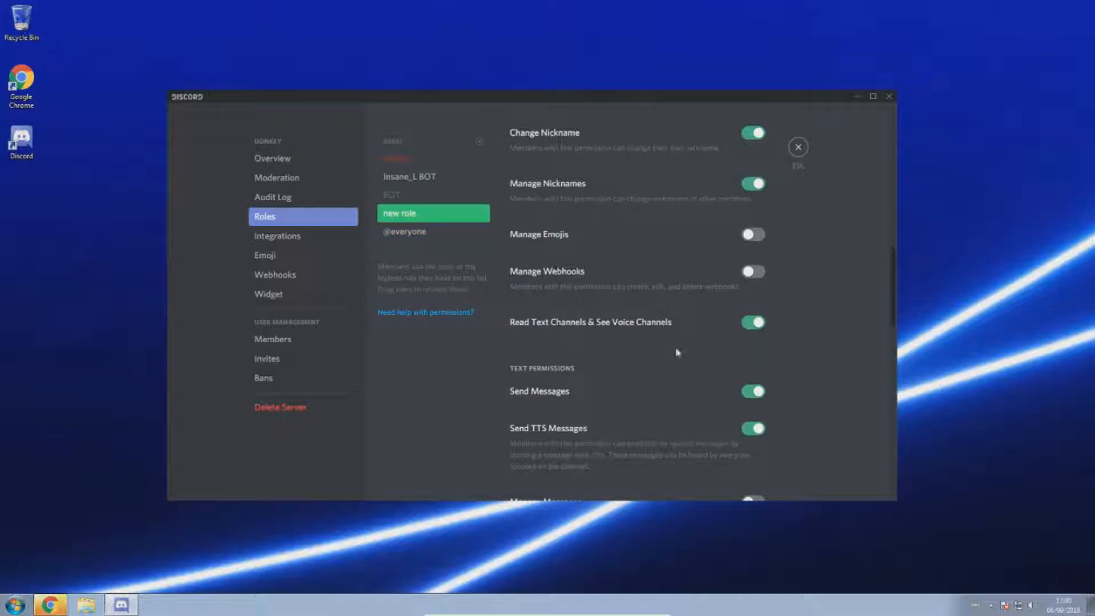
pyautogui.scroll(-2, 679, 352)
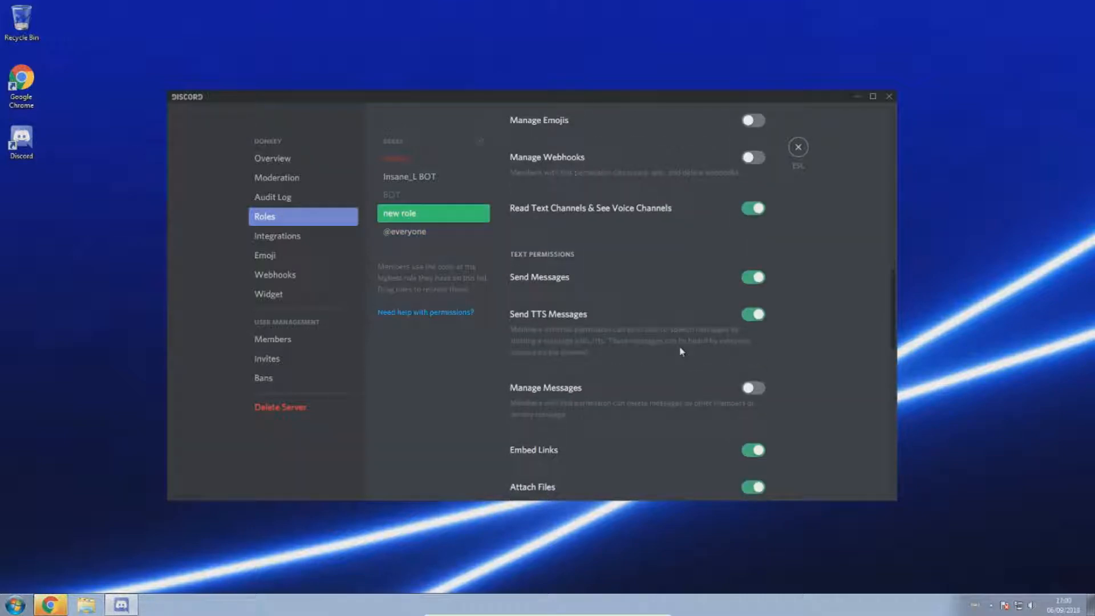
pyautogui.scroll(-1, 684, 408)
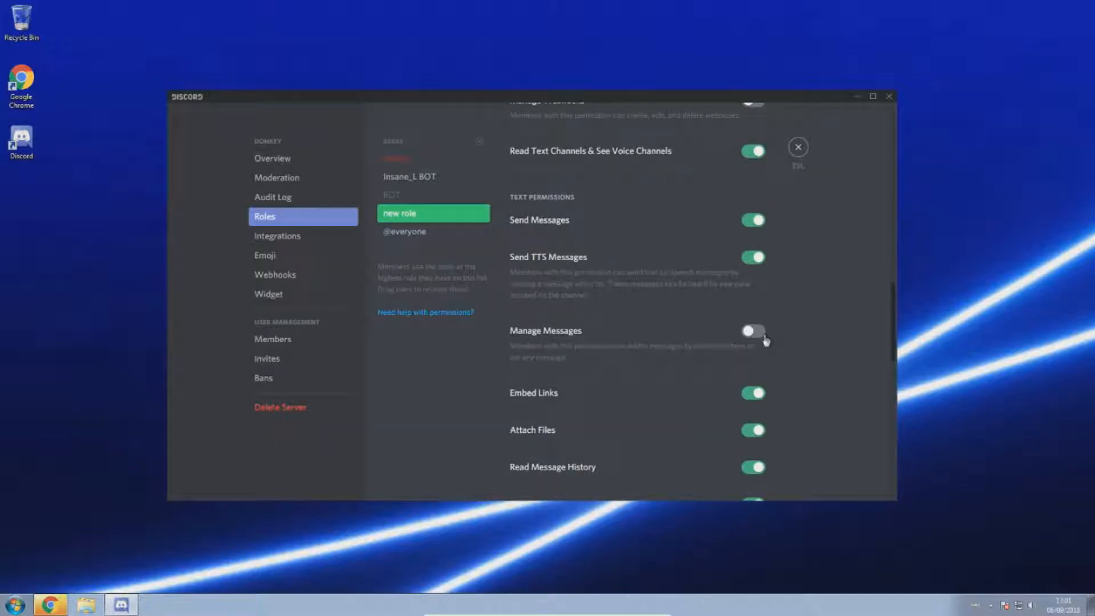
pyautogui.click(753, 331)
pyautogui.scroll(-1, 758, 353)
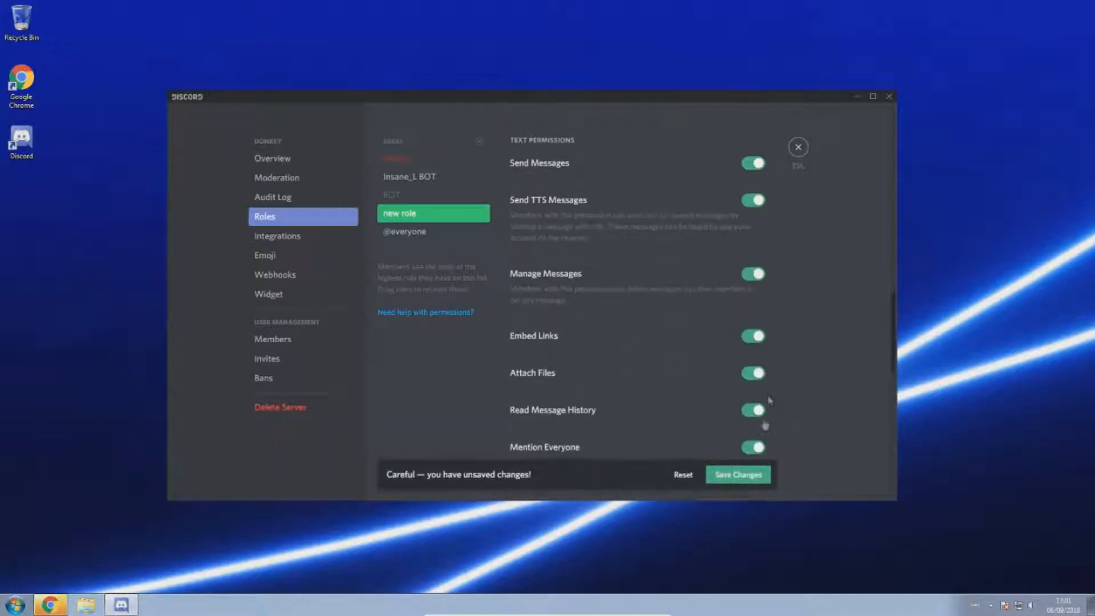
pyautogui.click(738, 474)
pyautogui.scroll(-2, 677, 367)
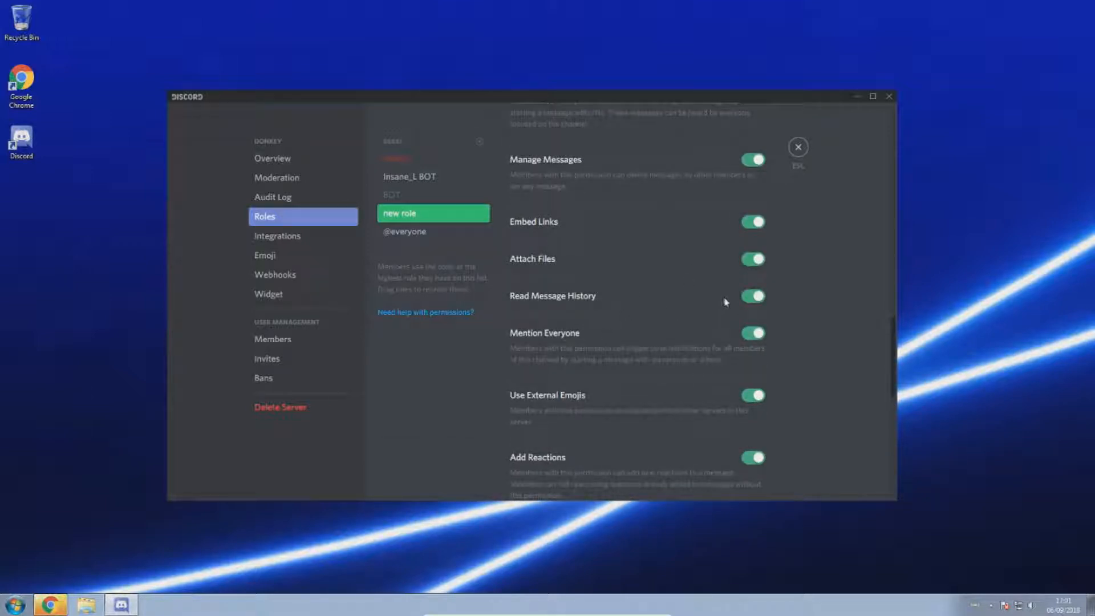
pyautogui.click(414, 234)
pyautogui.click(753, 259)
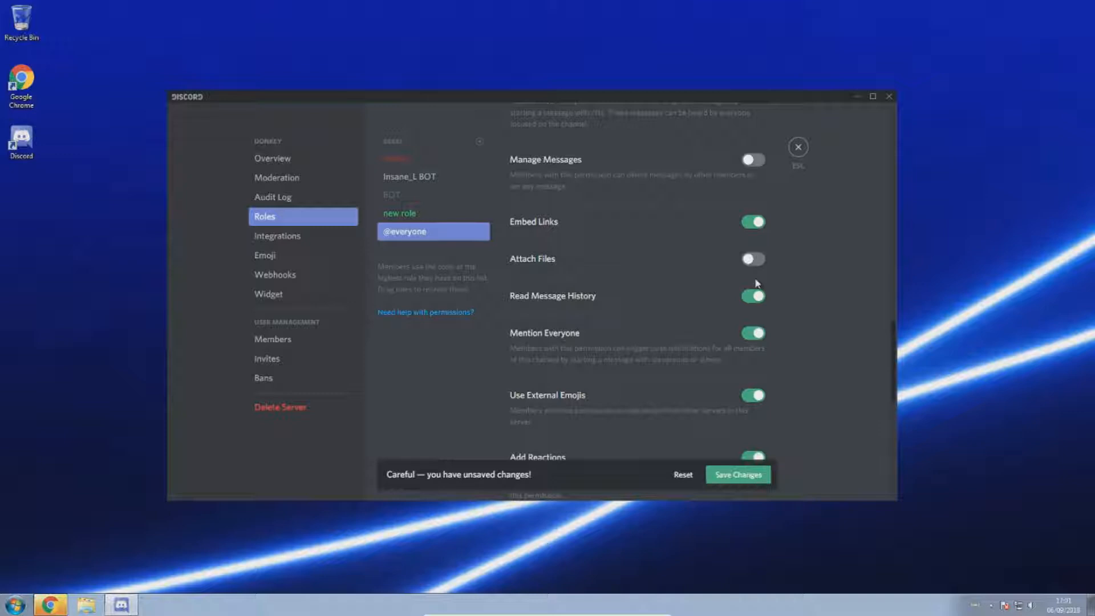
pyautogui.click(751, 260)
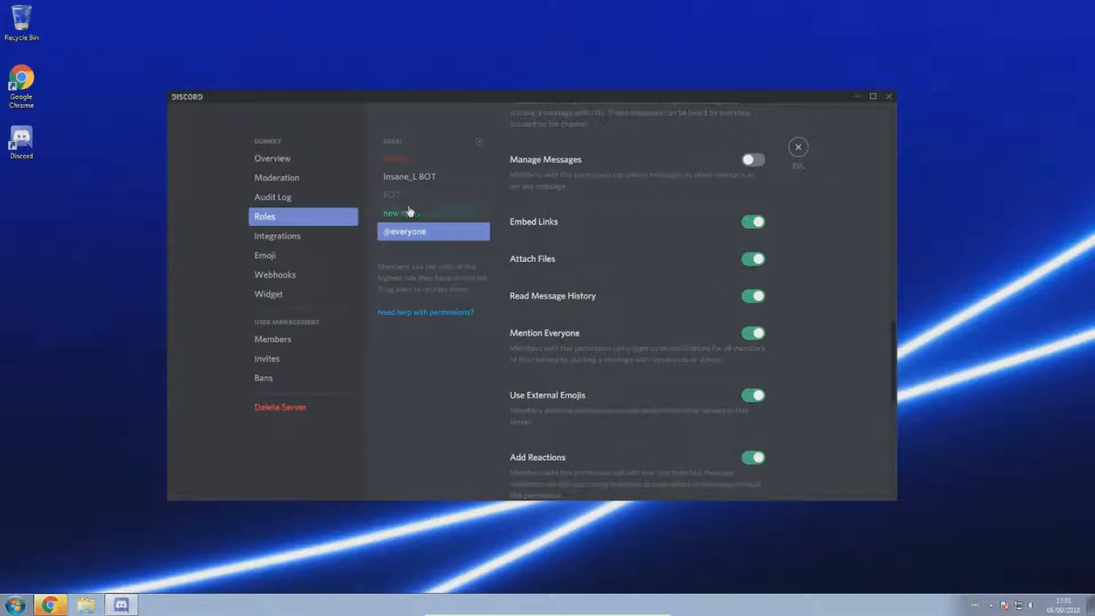
# Enable Mute Members, Deafen Members and Move Members for the green new role, save the changes and close the server settings
pyautogui.click(429, 215)
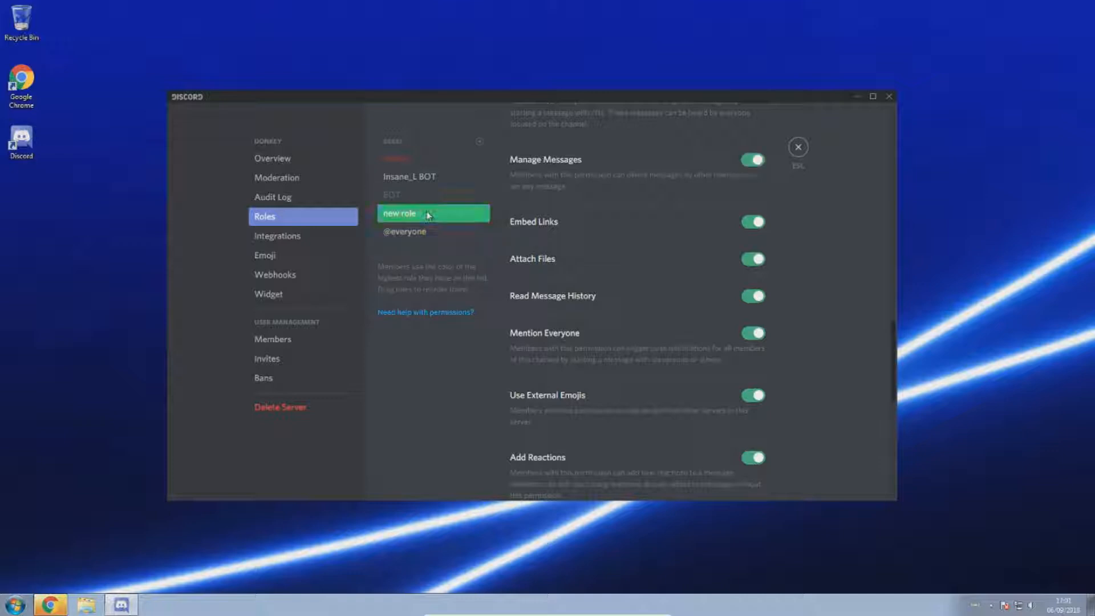
pyautogui.scroll(-4, 716, 171)
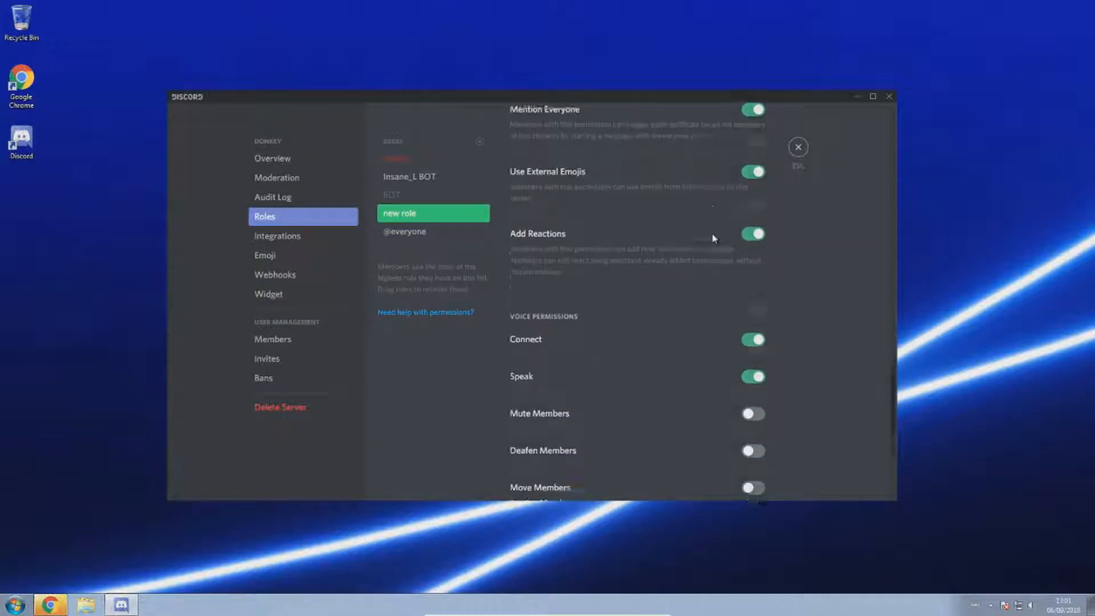
pyautogui.scroll(-1, 714, 238)
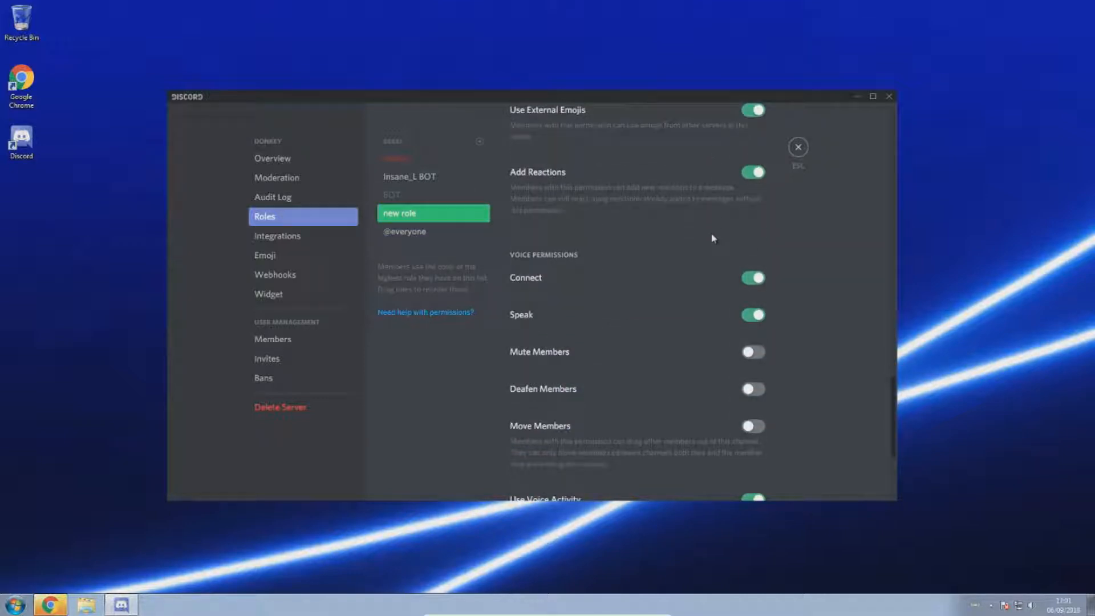
pyautogui.click(752, 356)
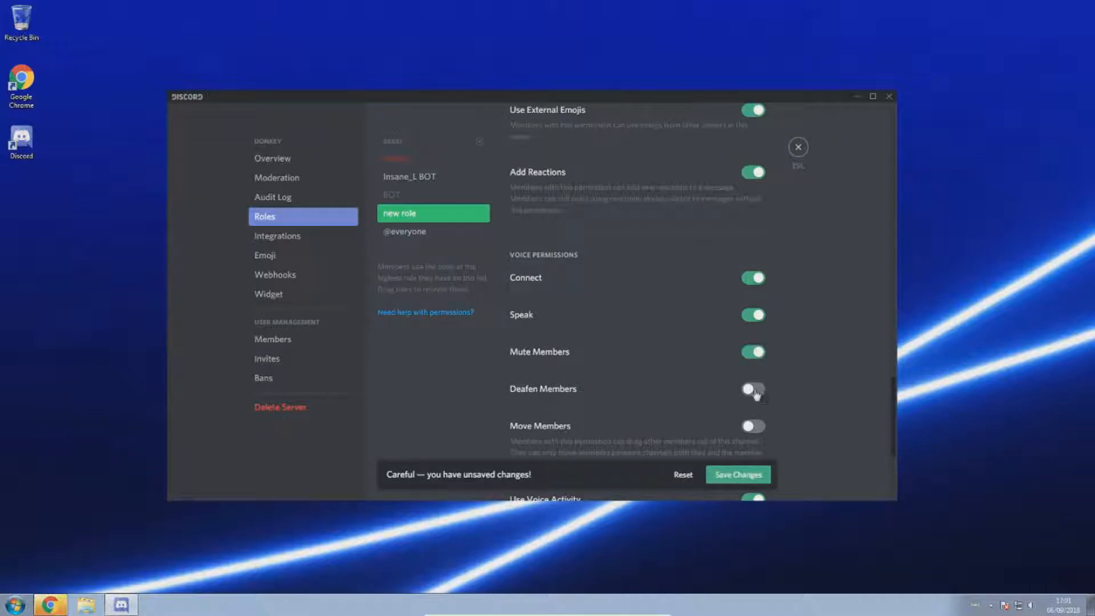
pyautogui.click(752, 390)
pyautogui.click(752, 426)
pyautogui.click(738, 474)
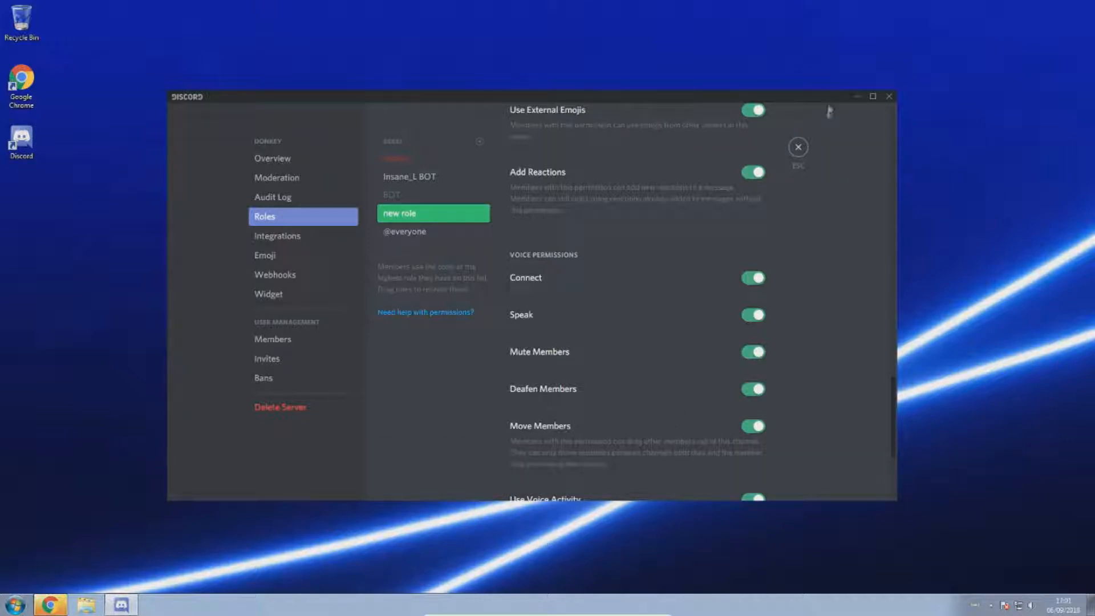
pyautogui.click(795, 150)
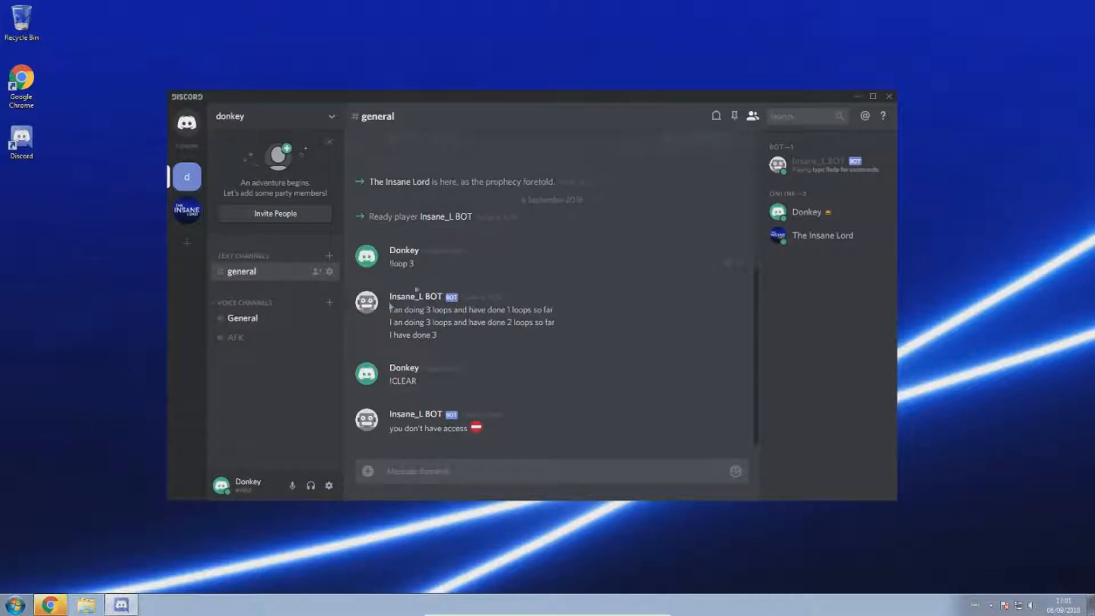
# Join the General voice channel and open the donkey server's settings overview
pyautogui.click(251, 318)
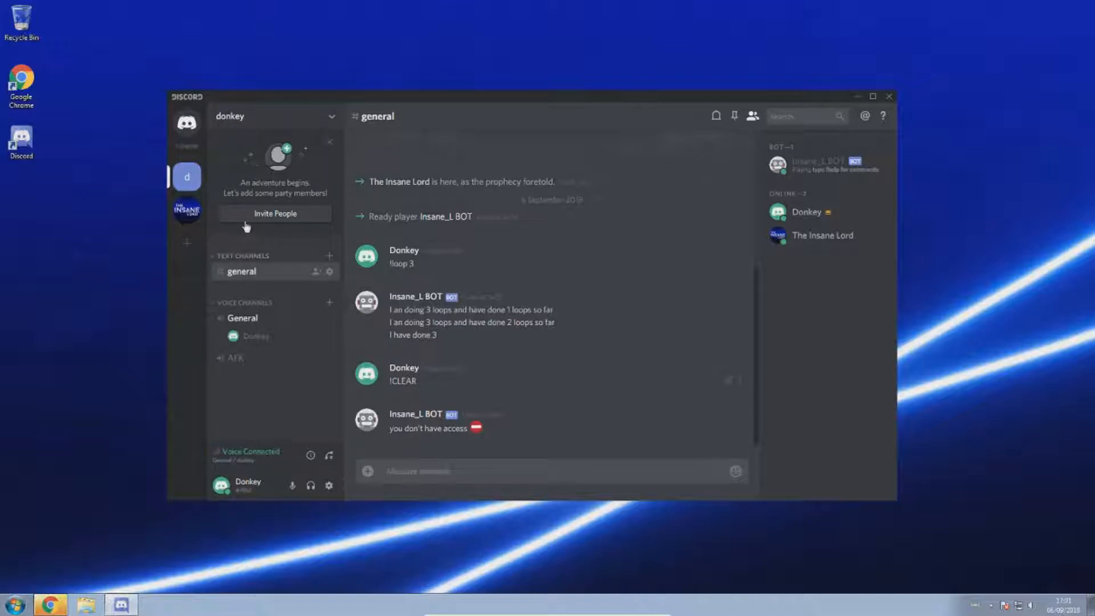
pyautogui.click(331, 115)
pyautogui.click(280, 172)
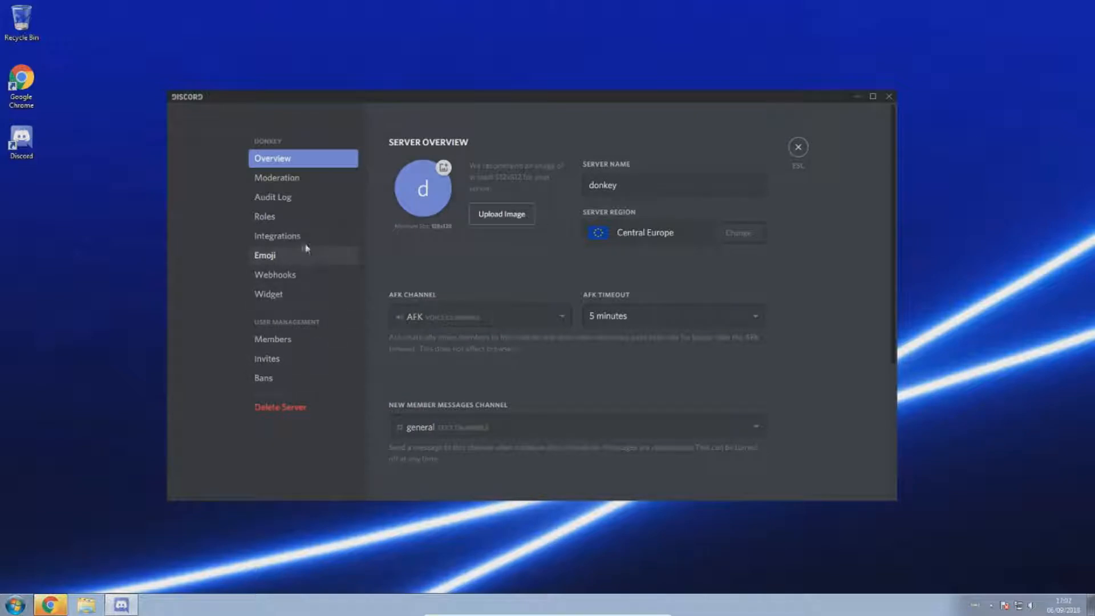
# Open the green new role in the server's role settings and review its general, text and voice permissions
pyautogui.click(307, 222)
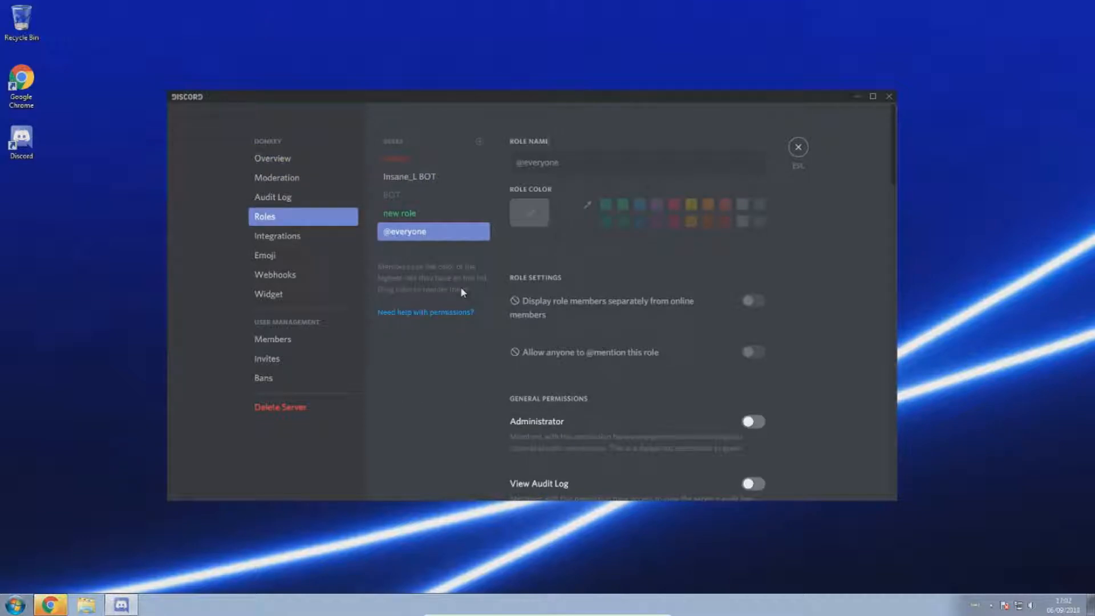
pyautogui.click(470, 211)
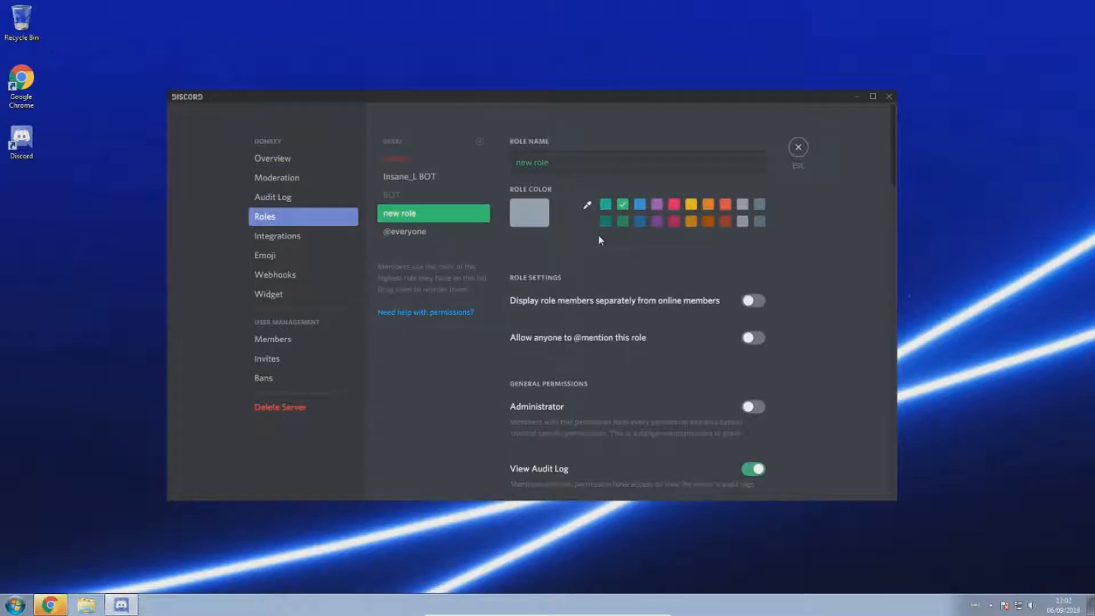
pyautogui.scroll(-3, 587, 245)
pyautogui.scroll(-2, 583, 251)
pyautogui.scroll(-6, 585, 254)
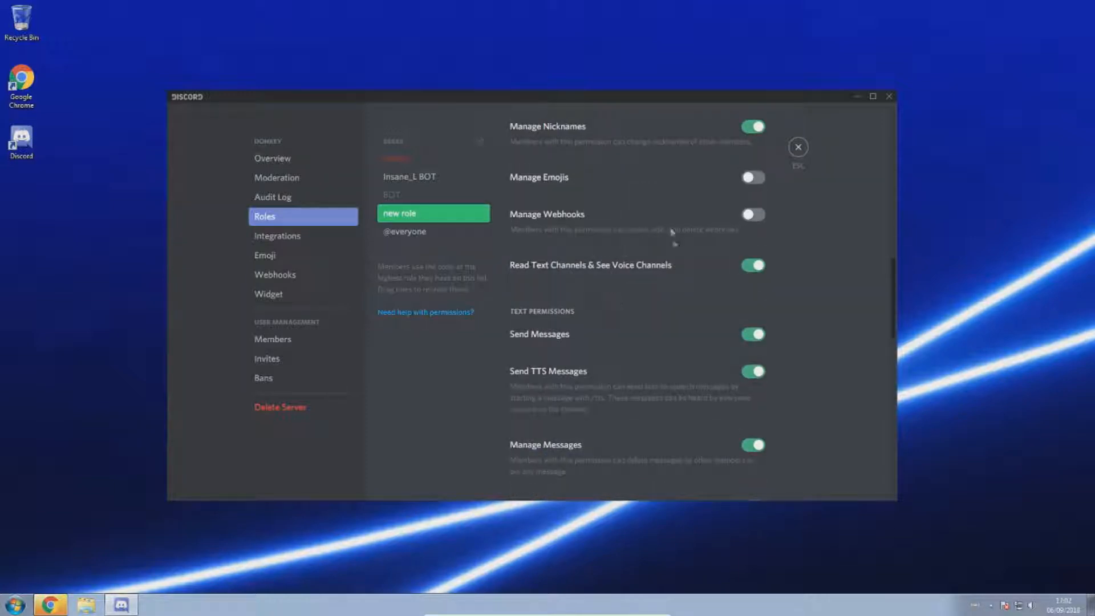
pyautogui.scroll(-8, 682, 283)
pyautogui.scroll(-6, 684, 288)
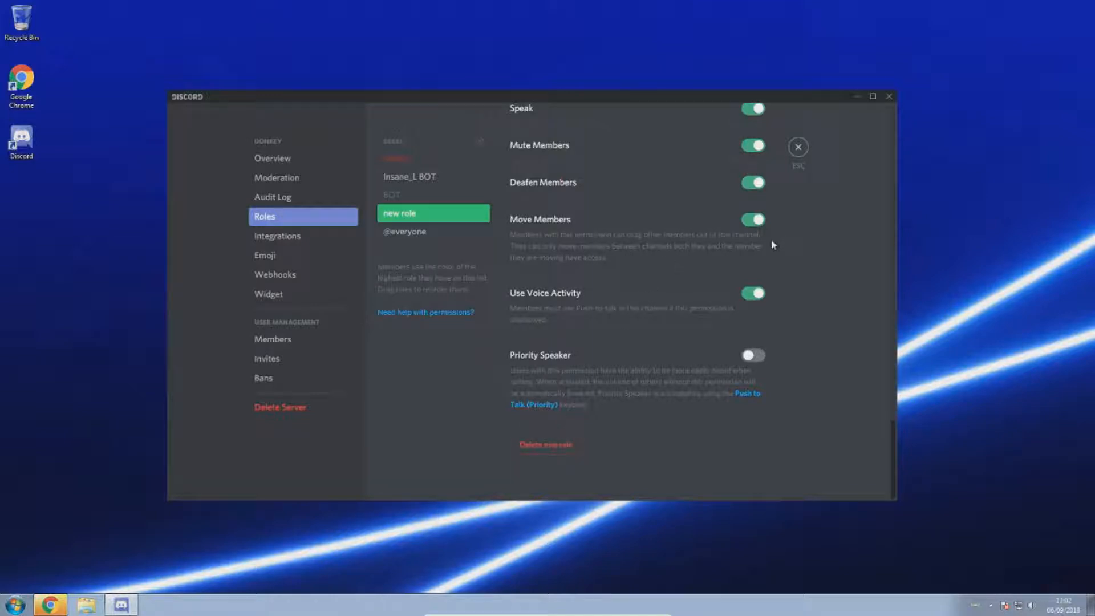
# Rename the green new role as Moderator and save the change
pyautogui.scroll(20, 764, 251)
pyautogui.moveTo(576, 164); pyautogui.dragTo(407, 201)
pyautogui.write('Mod')
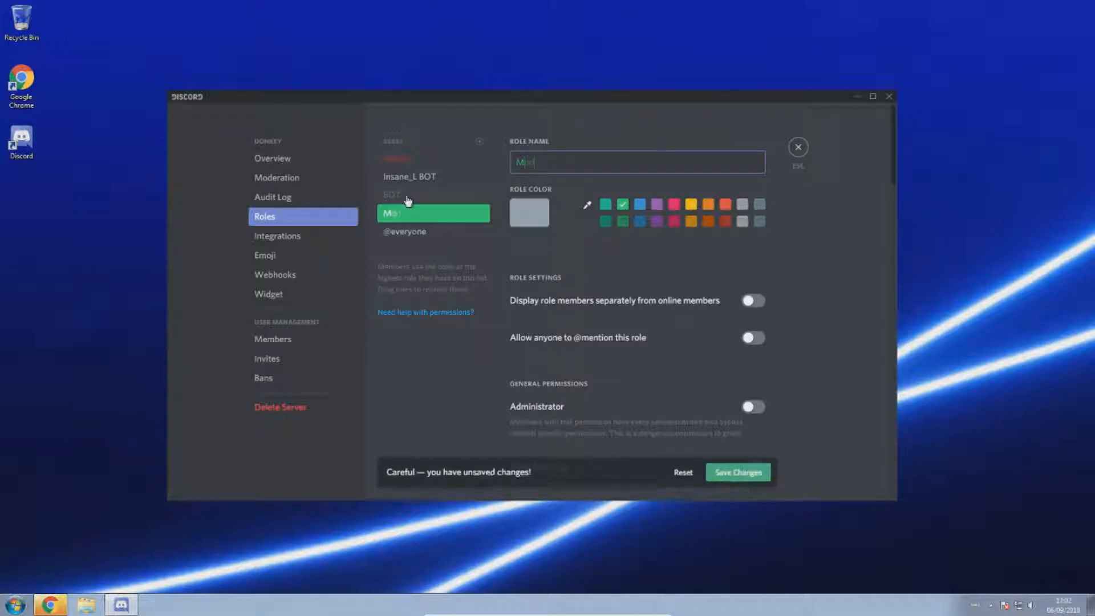
pyautogui.write('erator')
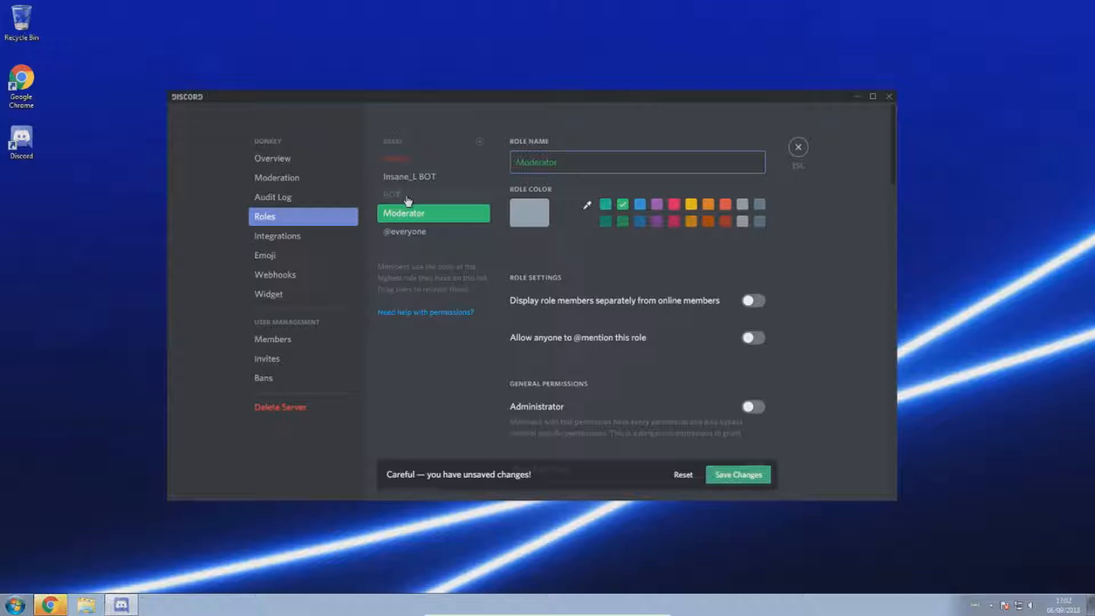
pyautogui.click(725, 478)
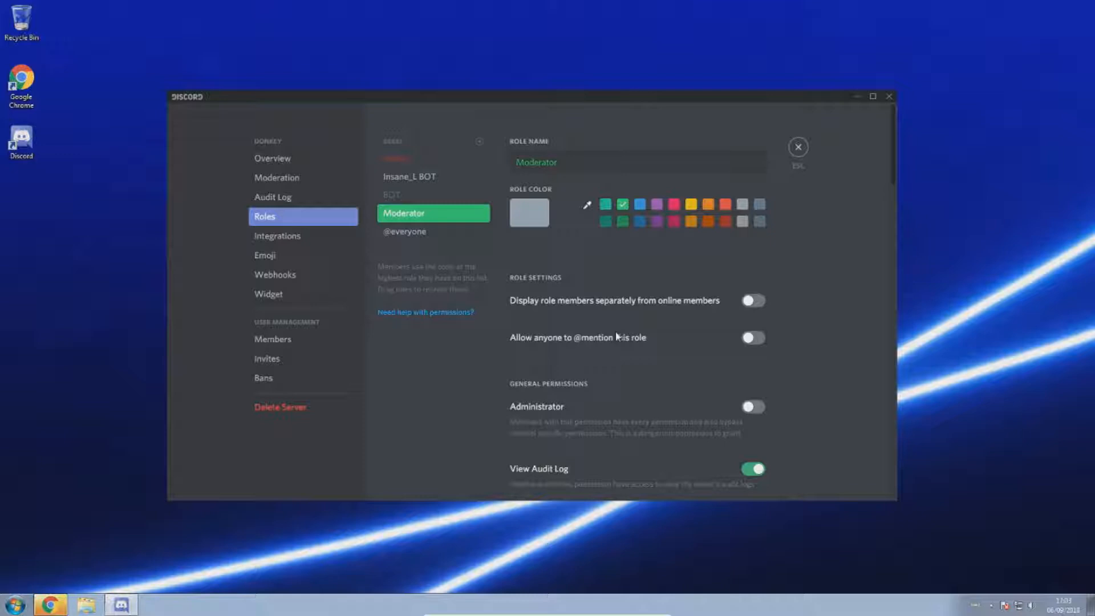
pyautogui.click(748, 301)
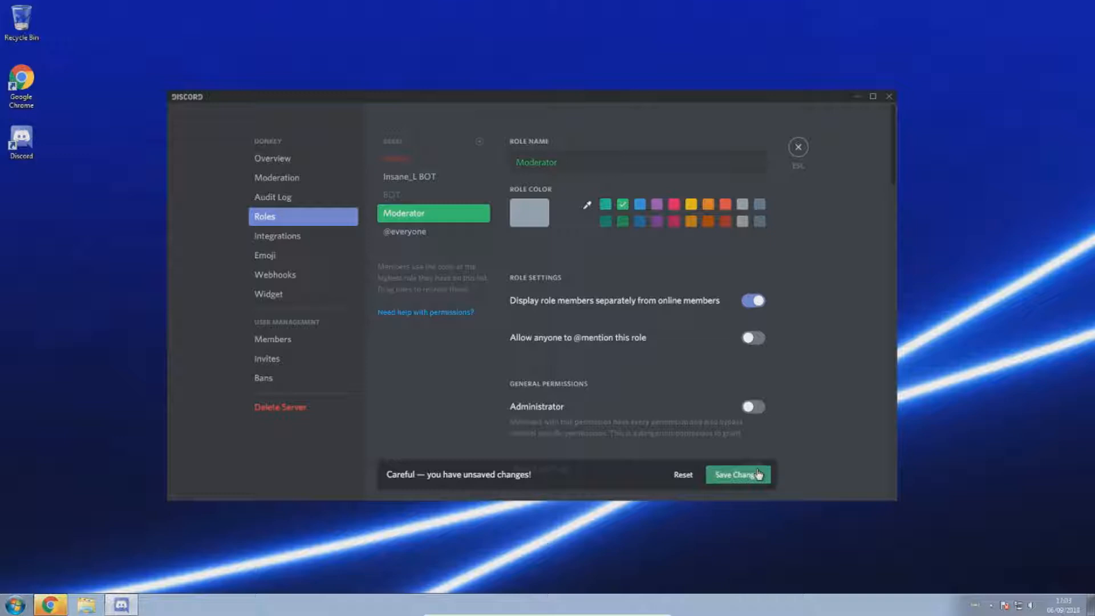
pyautogui.click(751, 338)
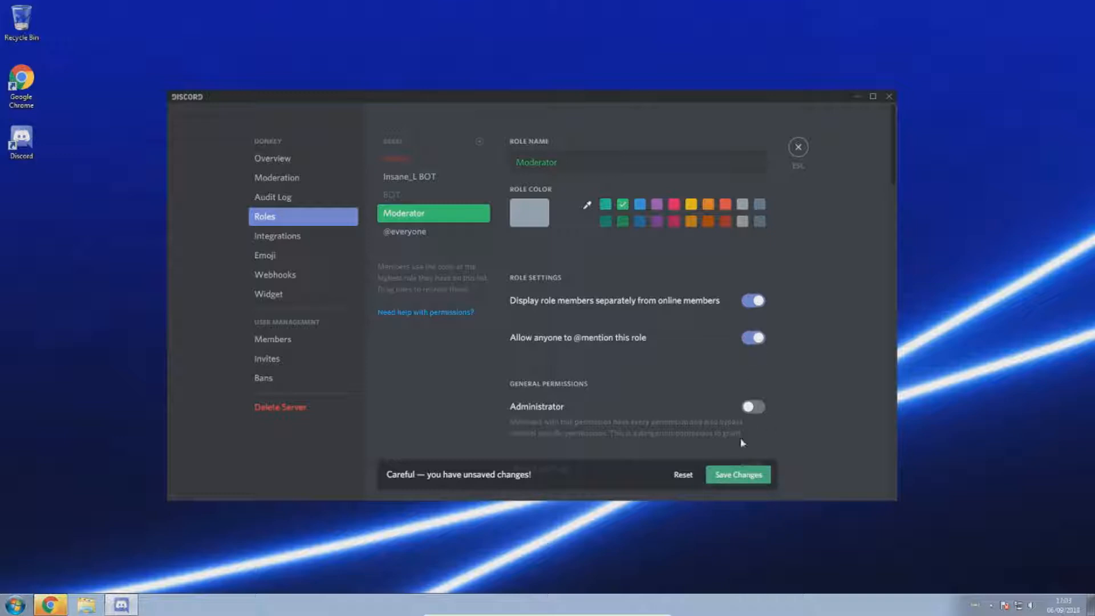
pyautogui.click(739, 475)
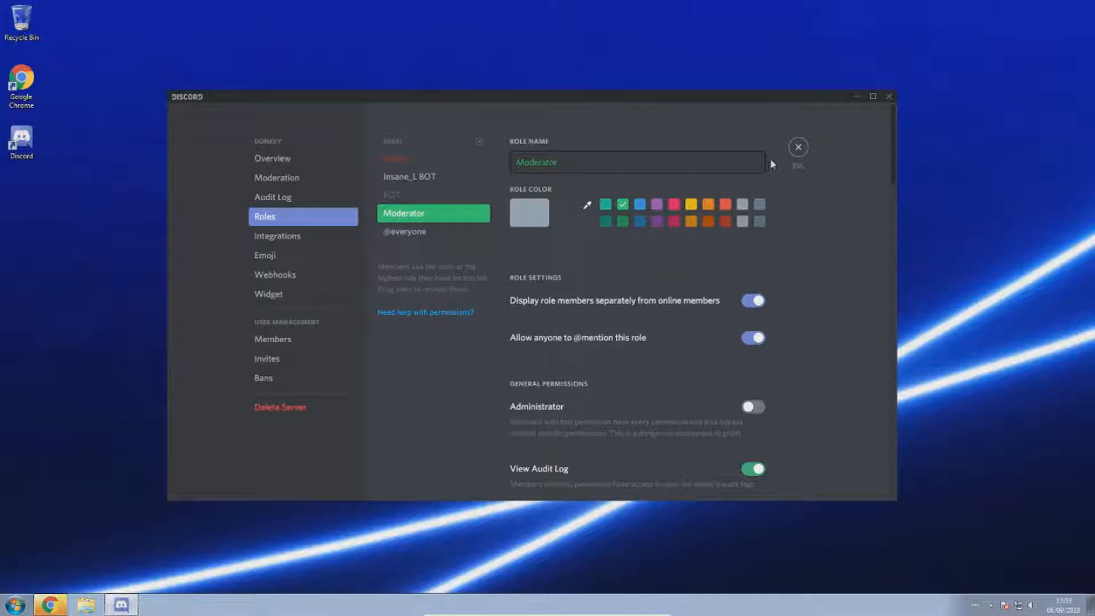
pyautogui.click(794, 144)
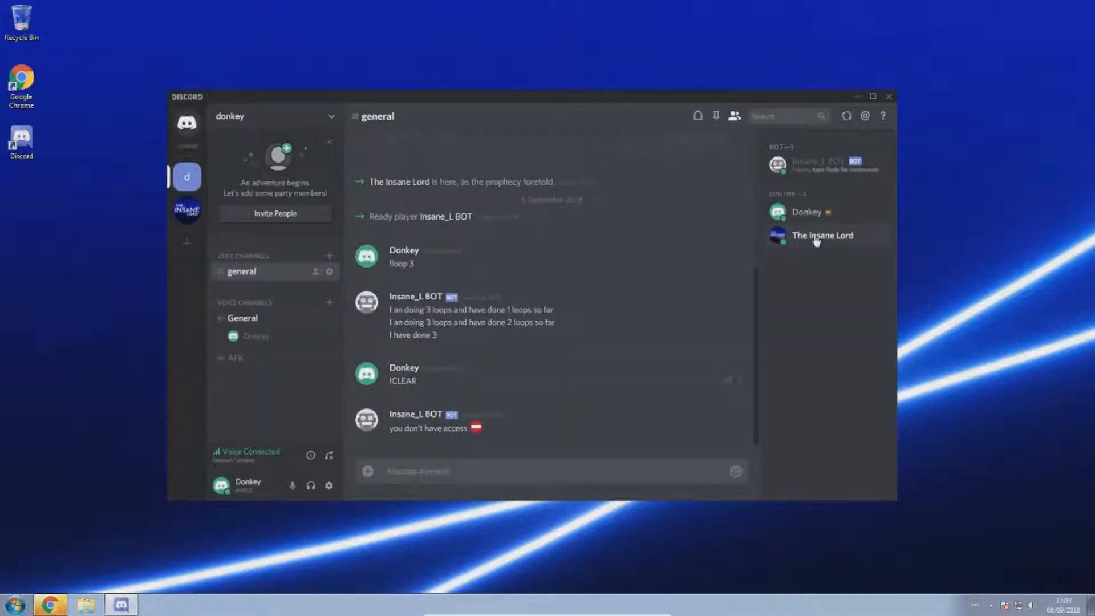
# Assign the Moderator role to the online member who is not the server owner
pyautogui.click(816, 241)
pyautogui.click(643, 340)
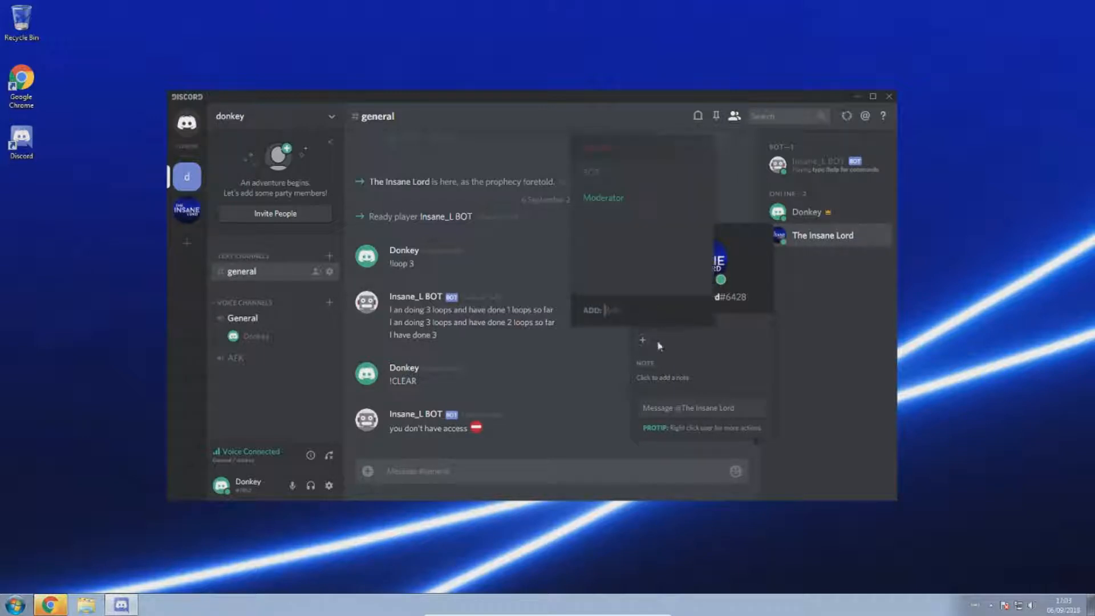
pyautogui.click(591, 199)
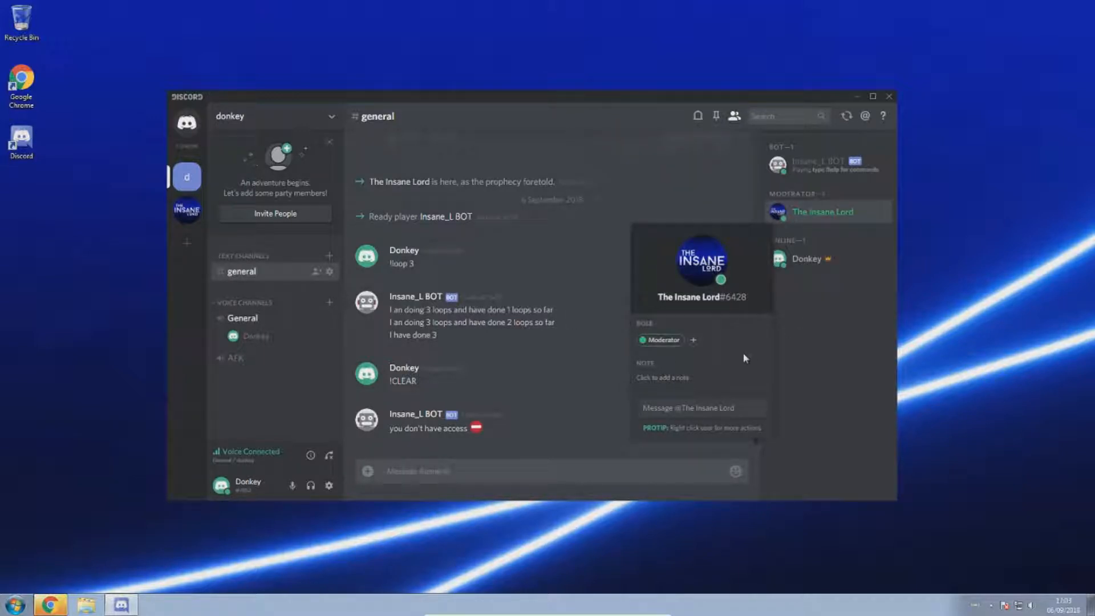
pyautogui.click(527, 472)
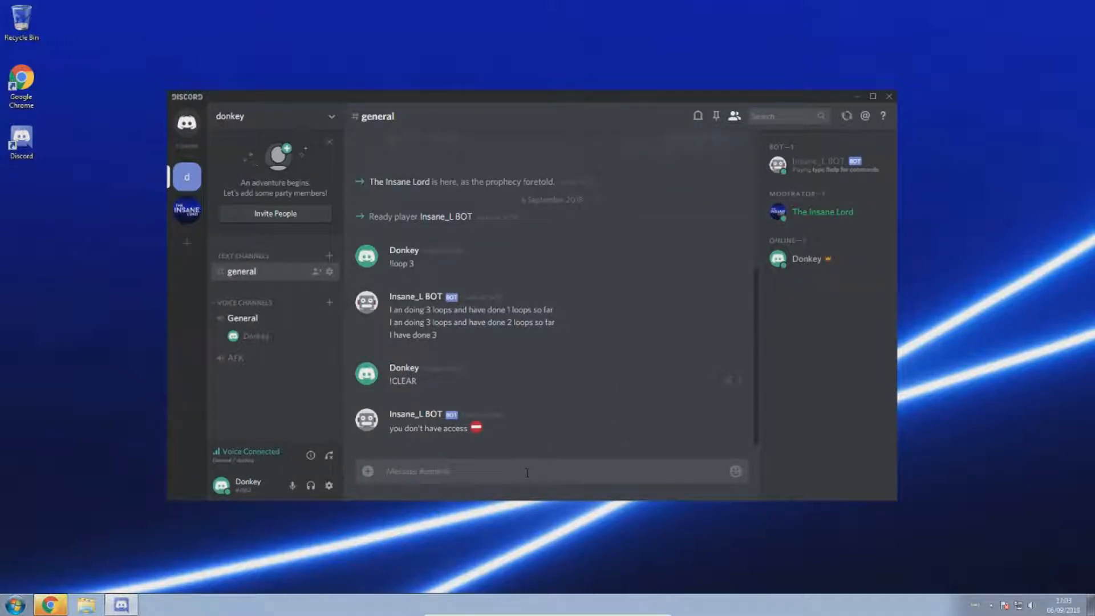
pyautogui.write('@')
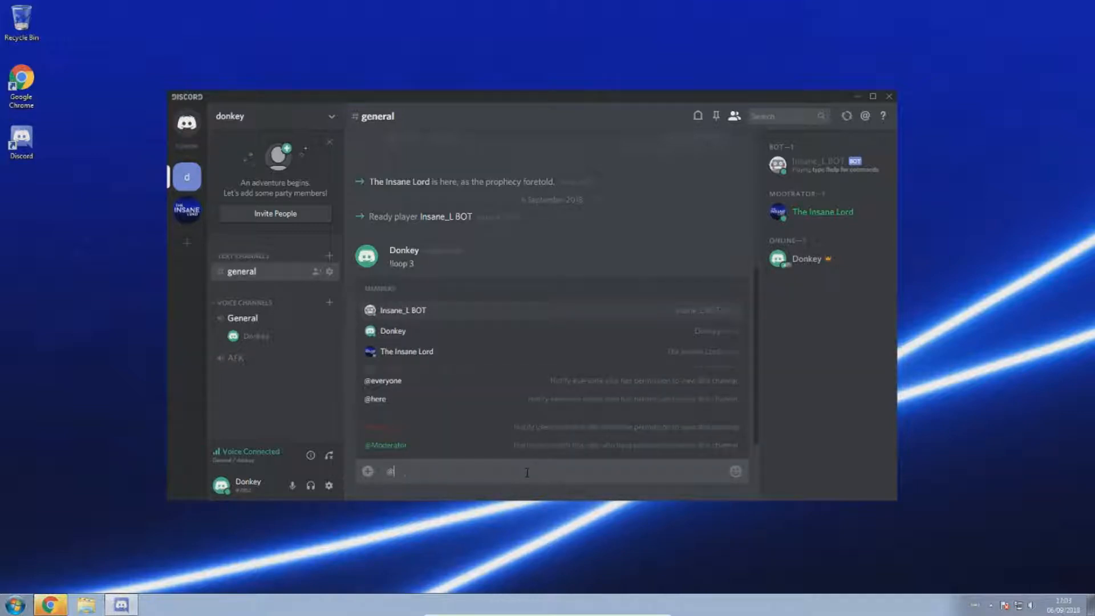
pyautogui.write('mo')
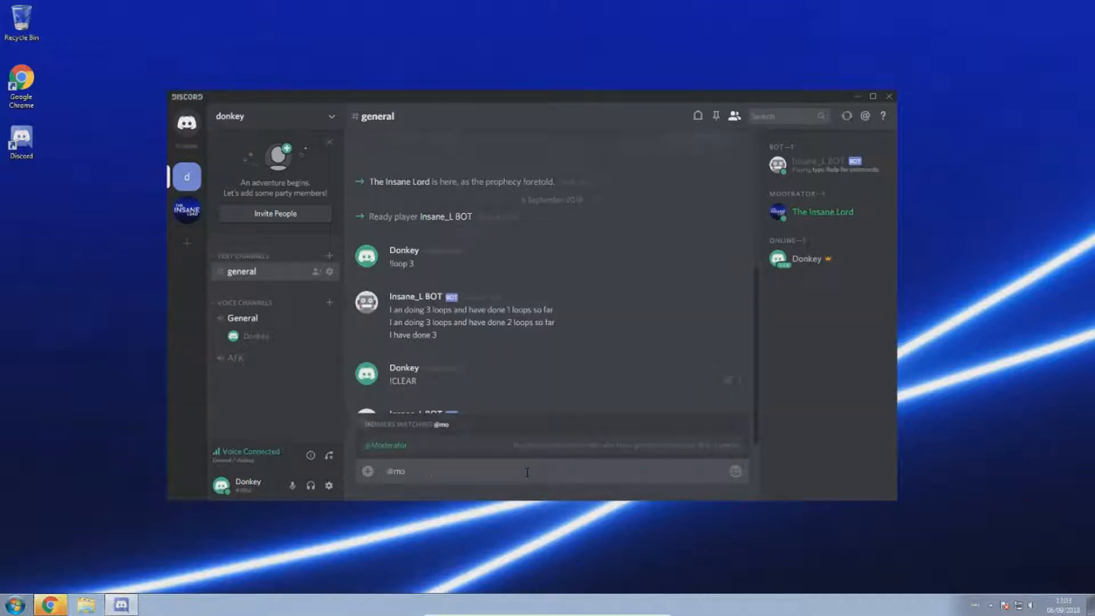
pyautogui.press('Tab')
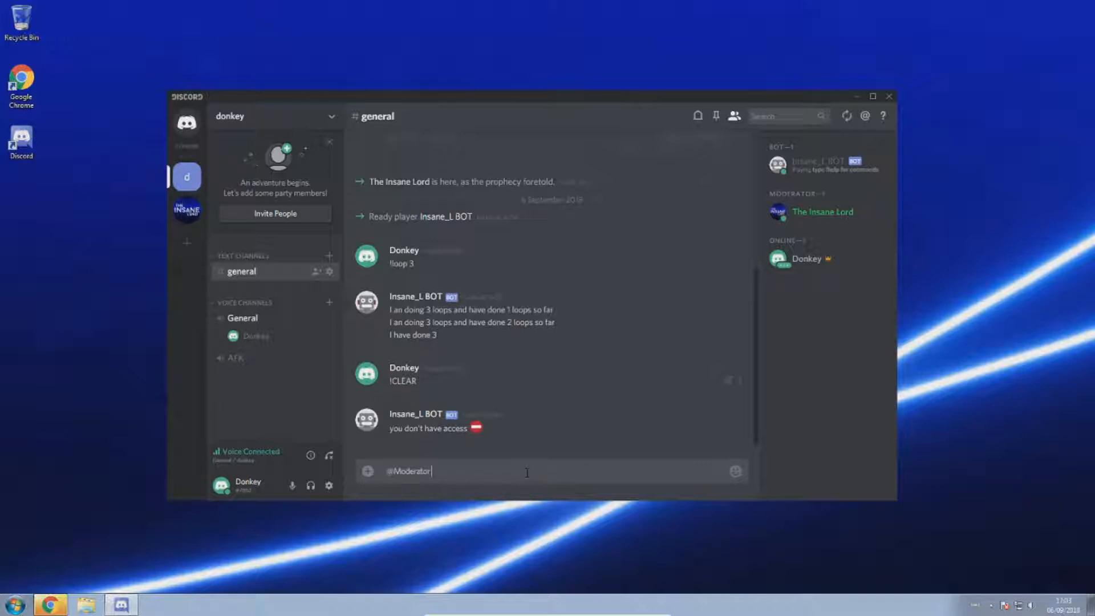
pyautogui.write('we')
pyautogui.write('come')
pyautogui.press('Return')
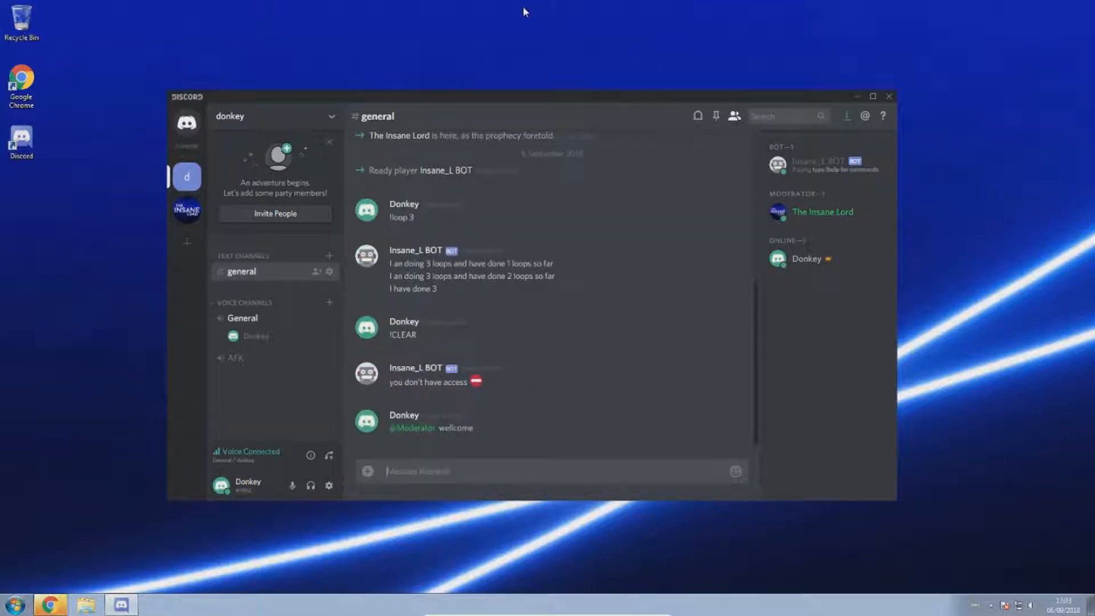